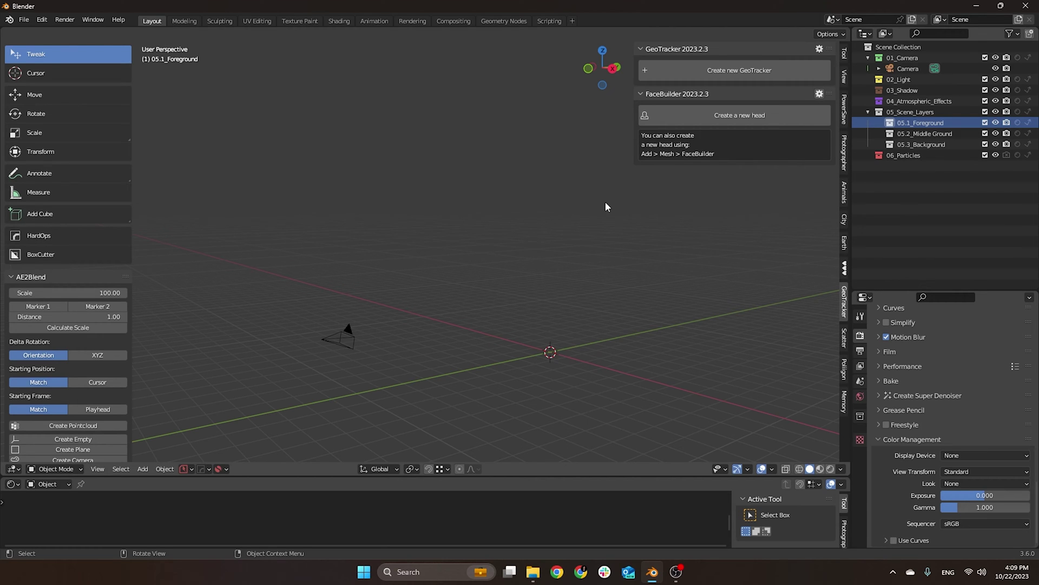
View the Footage folder's Fire EXR frames as extra large icons, then switch back to Blender
{"action": "left_click", "coordinate": [533, 572]}
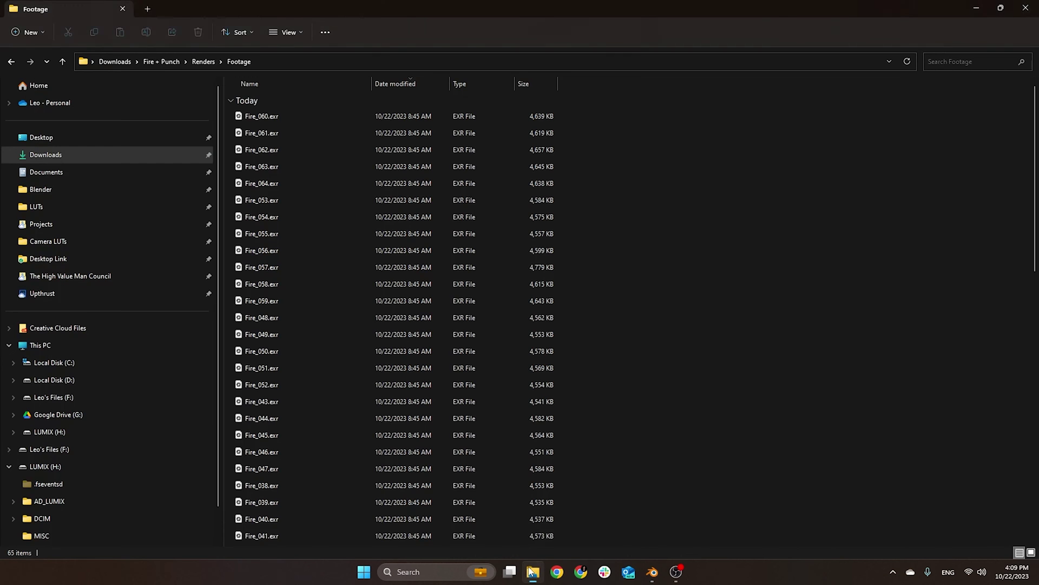
{"action": "left_click", "coordinate": [299, 33]}
{"action": "left_click", "coordinate": [255, 58]}
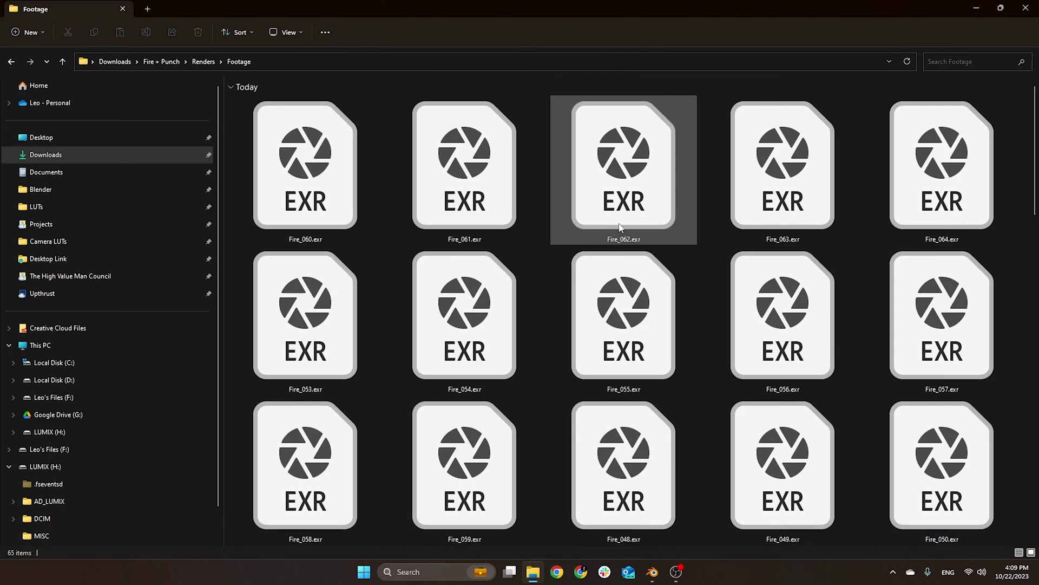
{"action": "scroll", "coordinate": [363, 201], "scroll_direction": "down", "scroll_amount": 10}
{"action": "scroll", "coordinate": [378, 254], "scroll_direction": "up", "scroll_amount": 10}
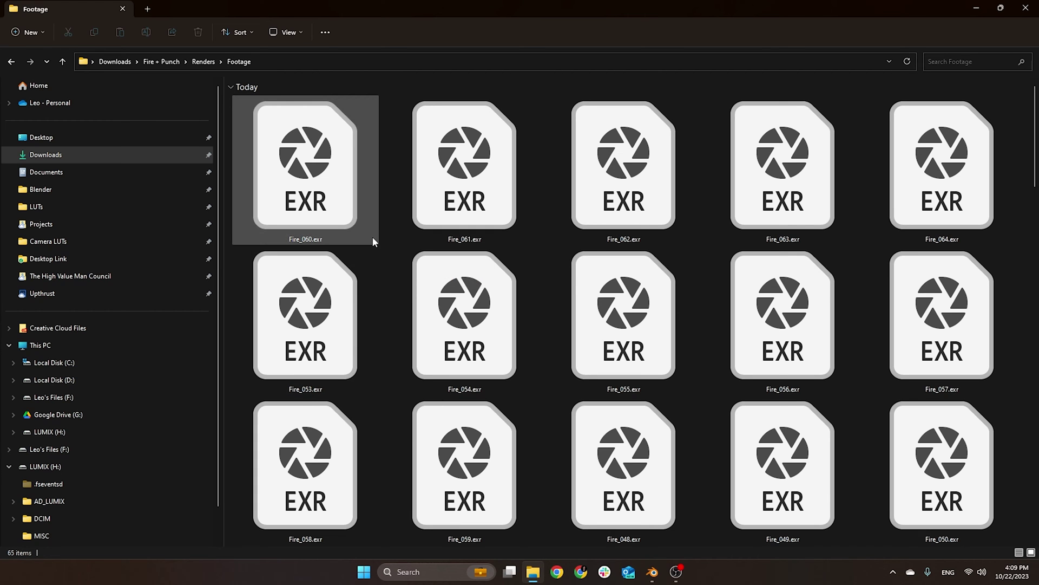
{"action": "left_click", "coordinate": [652, 572]}
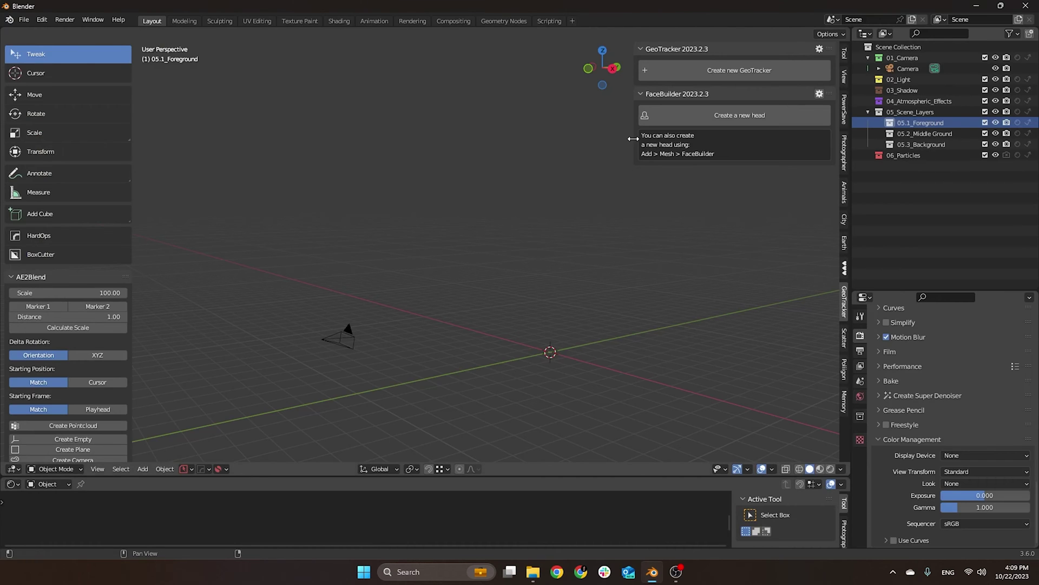
Create a new GeoTracker and load the Footage/Fire_000.exr image sequence as its clip
{"action": "left_click", "coordinate": [714, 69]}
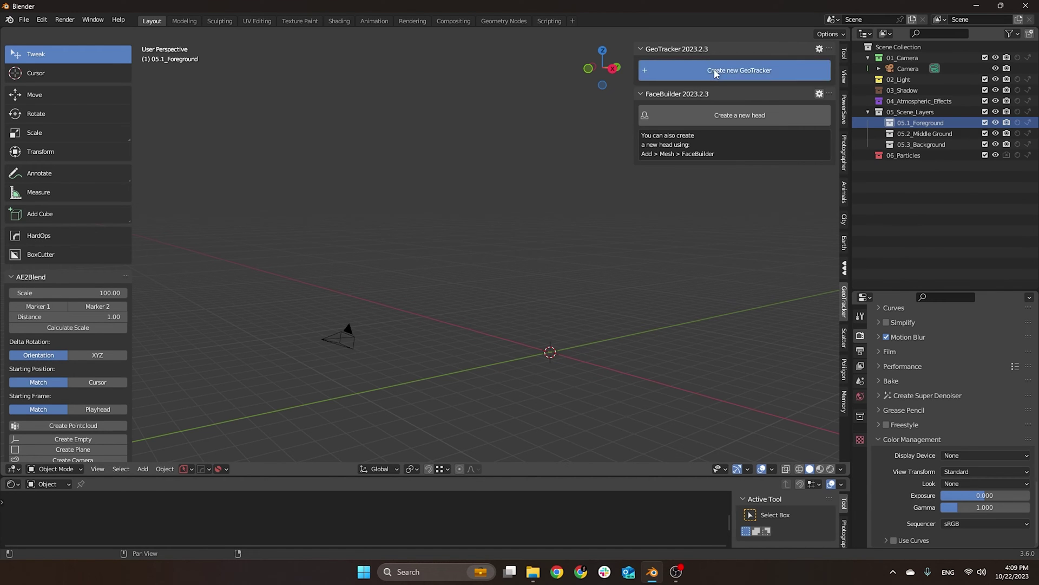
{"action": "left_click", "coordinate": [811, 69]}
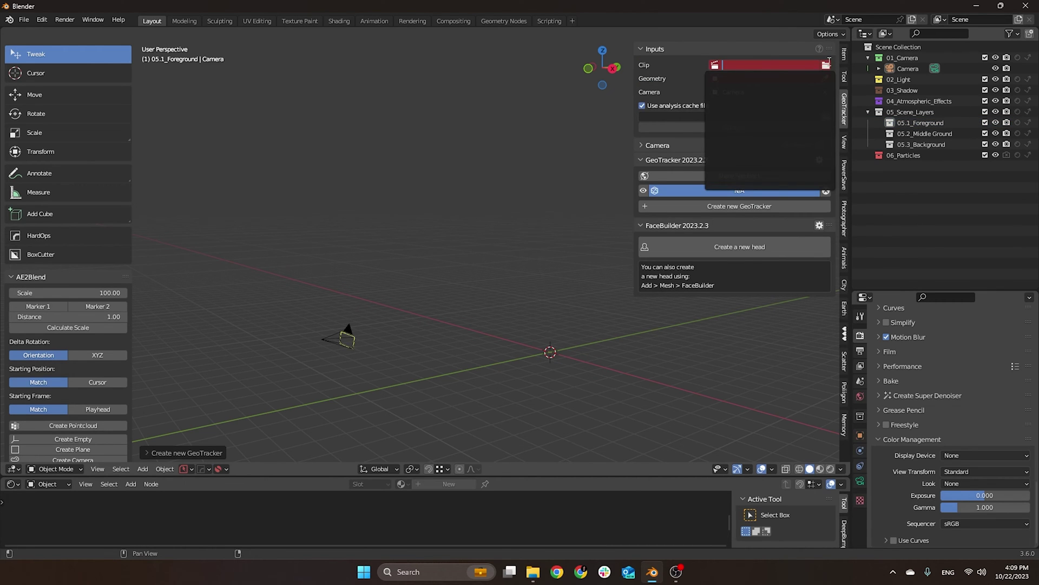
{"action": "left_click", "coordinate": [827, 64]}
{"action": "left_click", "coordinate": [827, 64]}
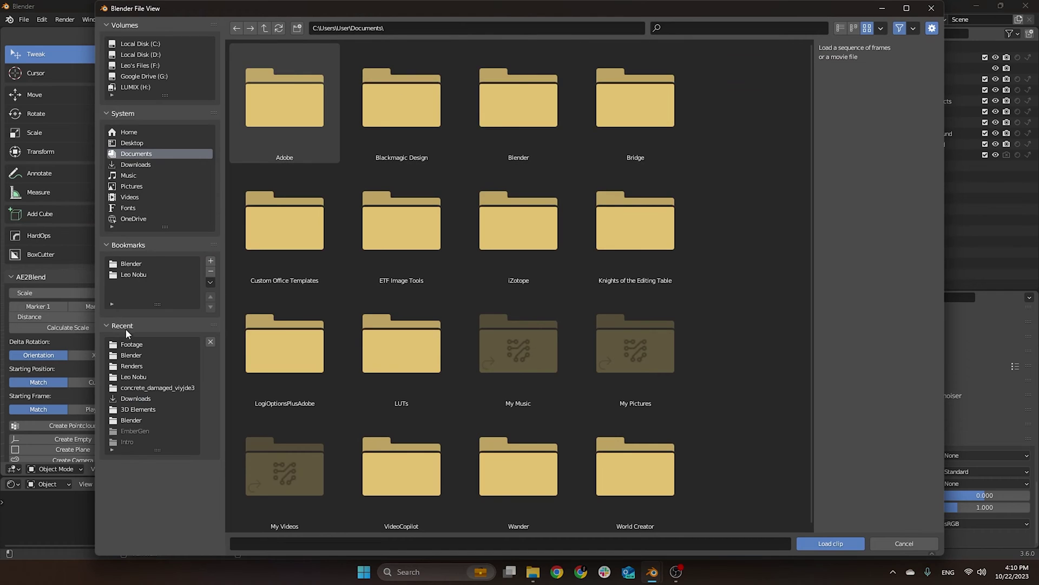
{"action": "left_click", "coordinate": [132, 345]}
{"action": "scroll", "coordinate": [367, 250], "scroll_direction": "down", "scroll_amount": 5}
{"action": "scroll", "coordinate": [366, 249], "scroll_direction": "up", "scroll_amount": 6}
{"action": "left_click", "coordinate": [300, 118]}
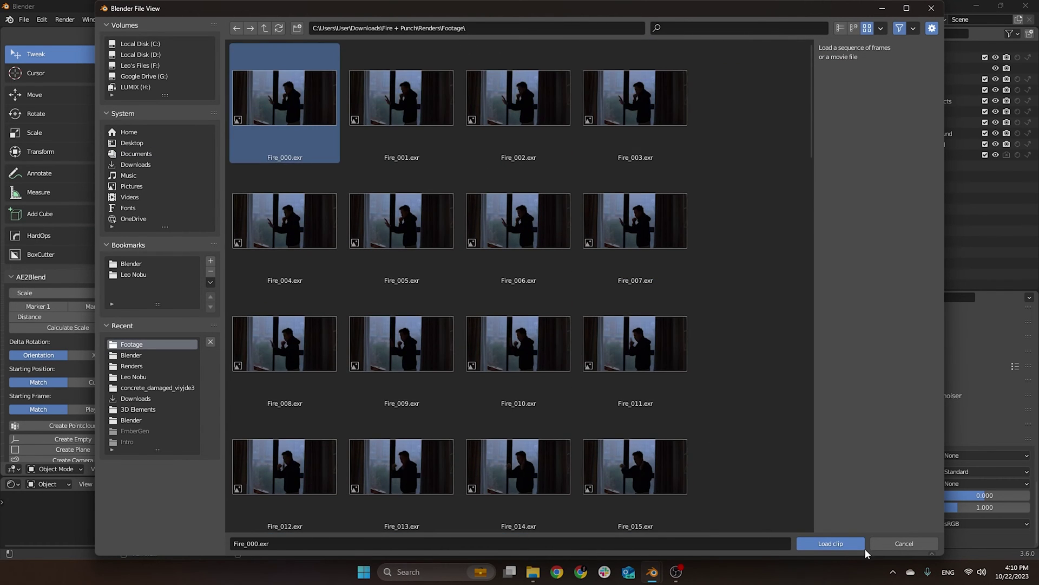
{"action": "left_click", "coordinate": [863, 548]}
Add a cube, shrink it, and raise it along the Z axis
{"action": "key", "text": "shift+a"}
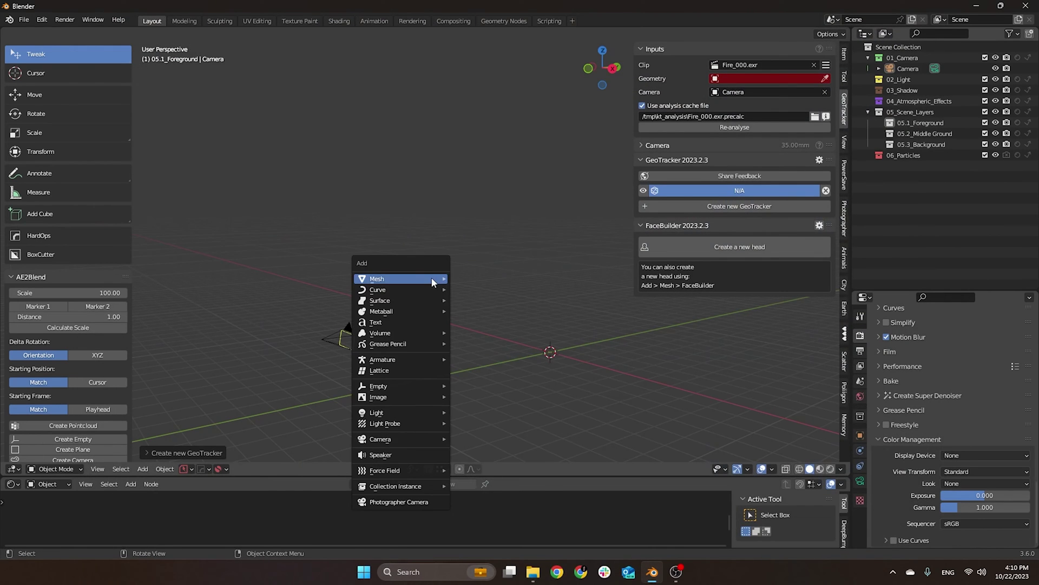
{"action": "mouse_move", "coordinate": [433, 281]}
{"action": "left_click", "coordinate": [475, 302]}
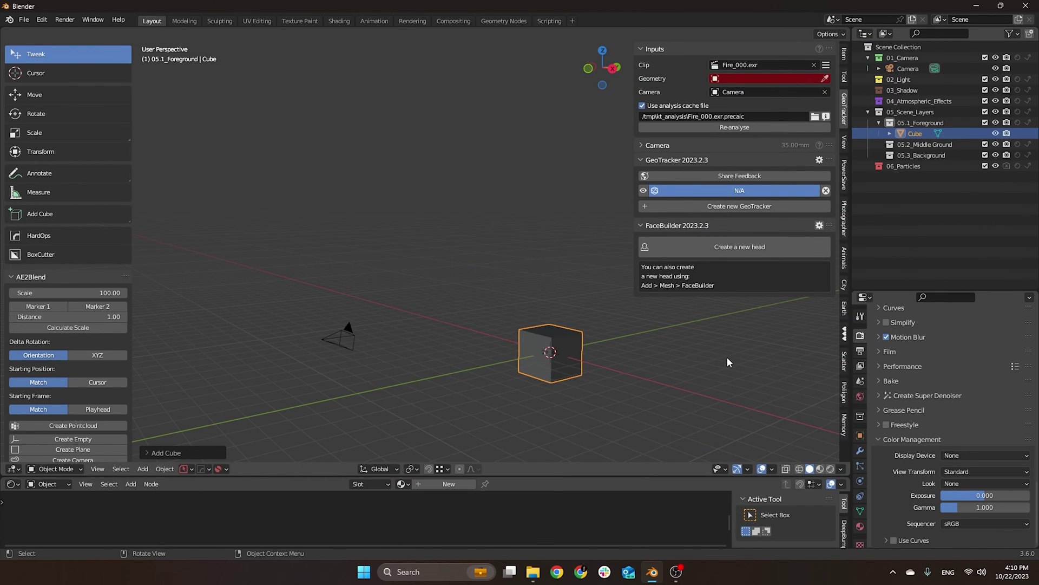
{"action": "key", "text": "s"}
{"action": "left_click", "coordinate": [591, 359]}
{"action": "key", "text": "g"}
{"action": "key", "text": "z"}
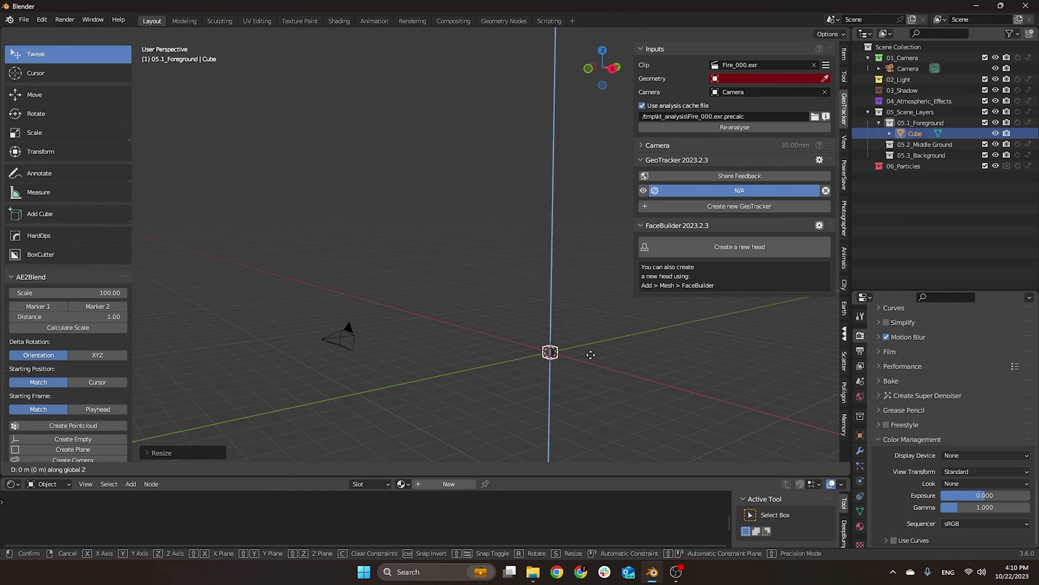
{"action": "left_click", "coordinate": [570, 301]}
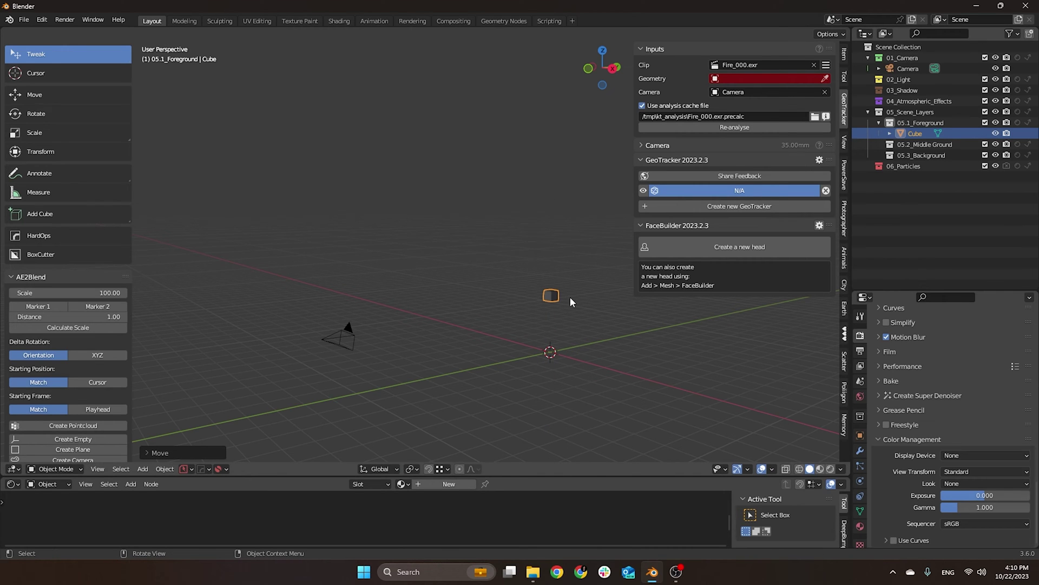
In camera view, move and resize the cube so it sits beside the figure's fist
{"action": "key", "text": "KP_0"}
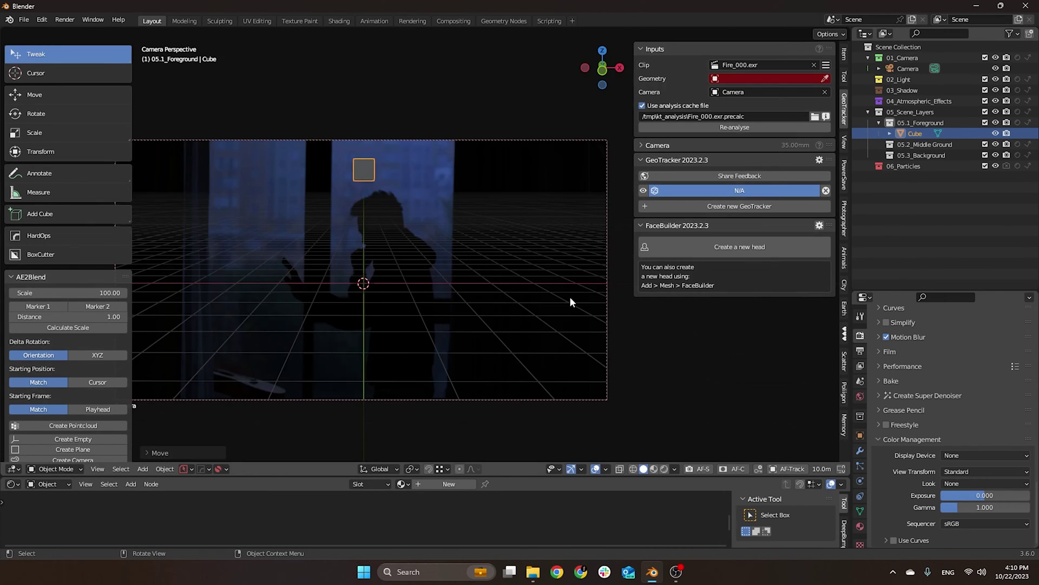
{"action": "key", "text": "g"}
{"action": "key", "text": "z"}
{"action": "key", "text": "x"}
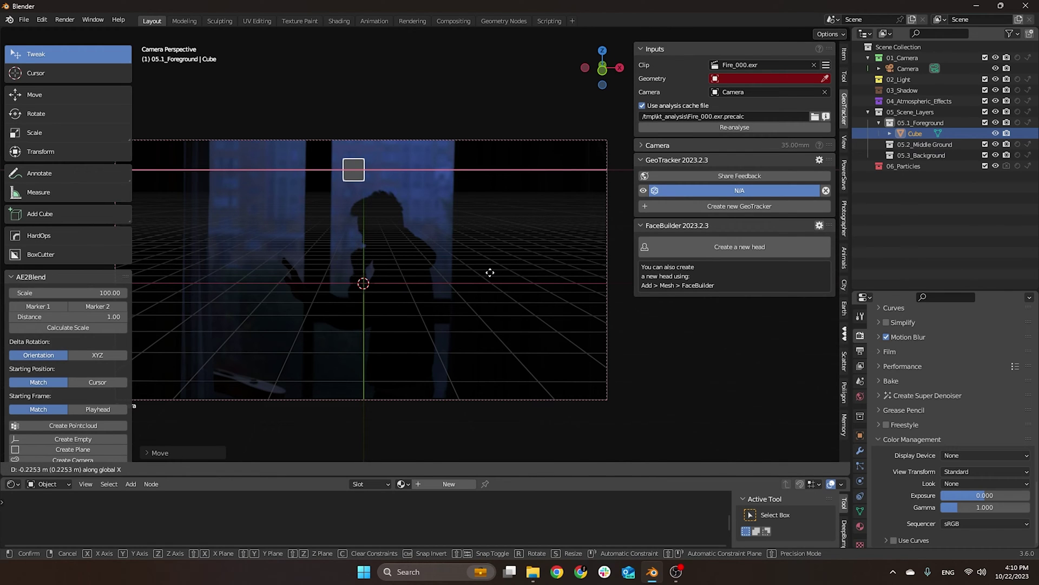
{"action": "left_click", "coordinate": [493, 276]}
{"action": "key", "text": "s"}
{"action": "key", "text": "z"}
{"action": "left_click", "coordinate": [460, 290]}
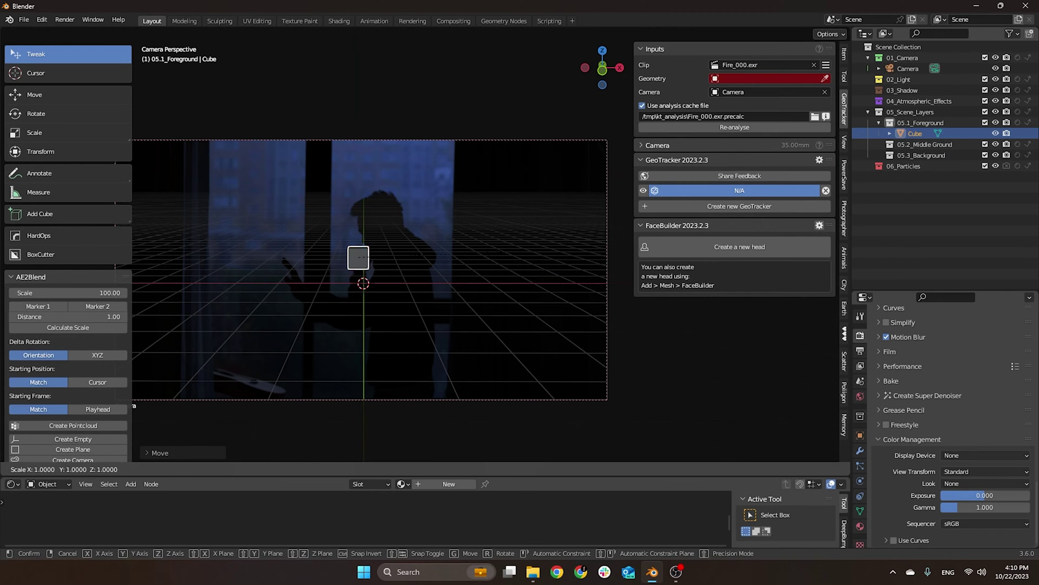
{"action": "key", "text": "g"}
{"action": "key", "text": "z"}
{"action": "key", "text": "x"}
{"action": "left_click", "coordinate": [481, 256]}
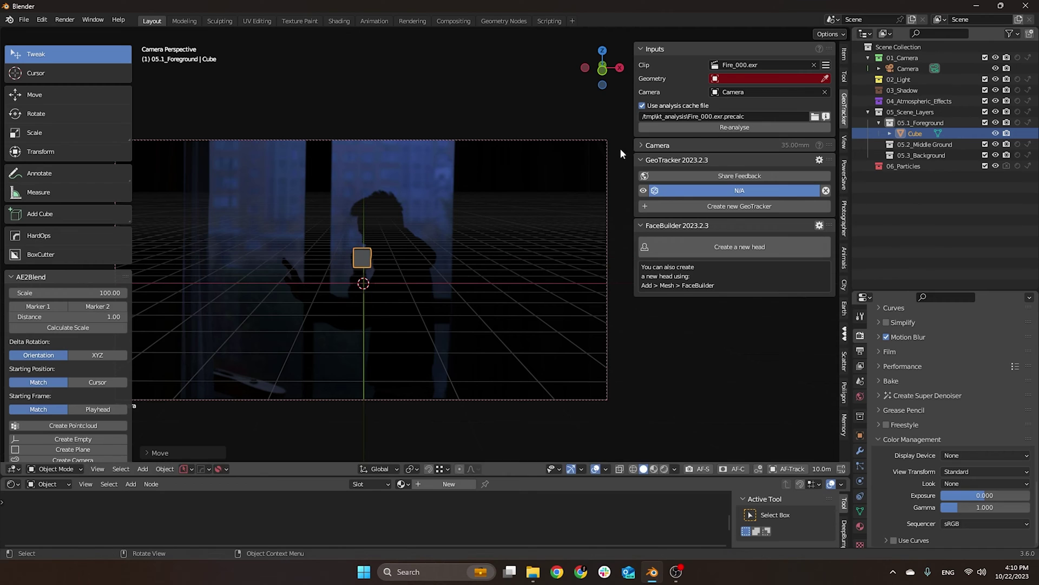
Re-analyse the footage from frame 0 to 64, rebuilding the analysis file
{"action": "left_click", "coordinate": [691, 129]}
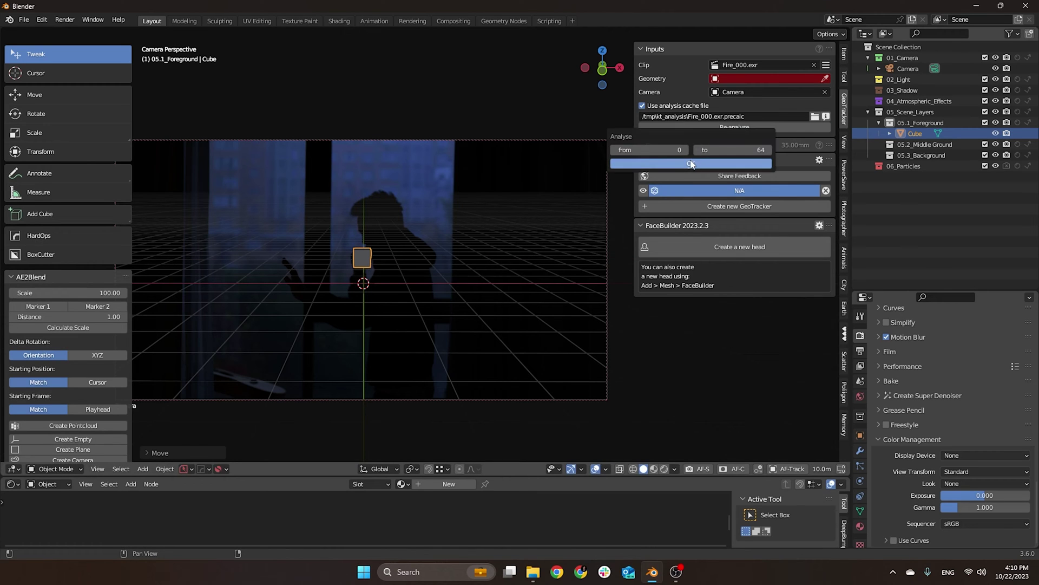
{"action": "left_click", "coordinate": [696, 165]}
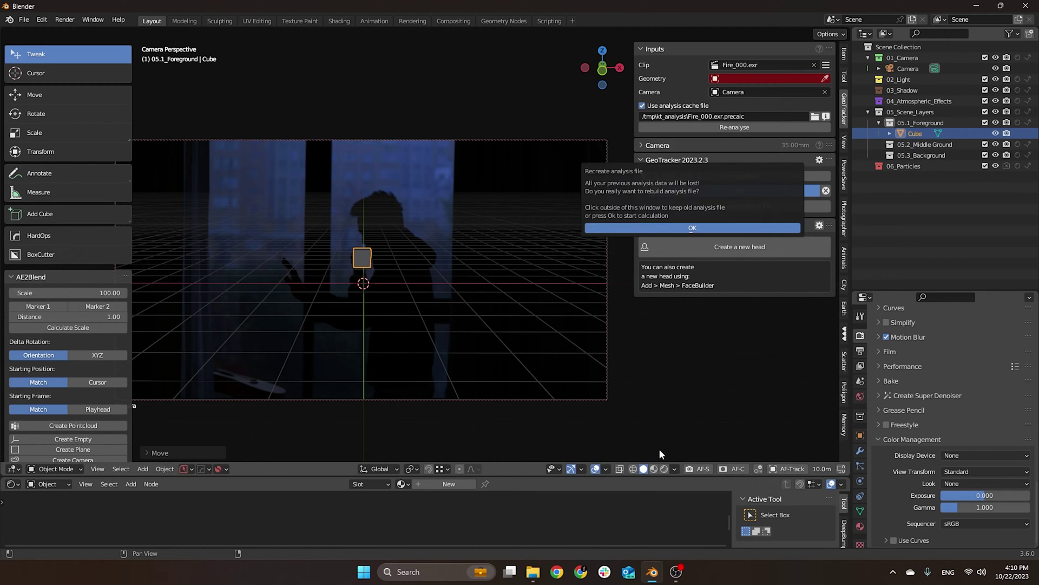
{"action": "left_click", "coordinate": [660, 228]}
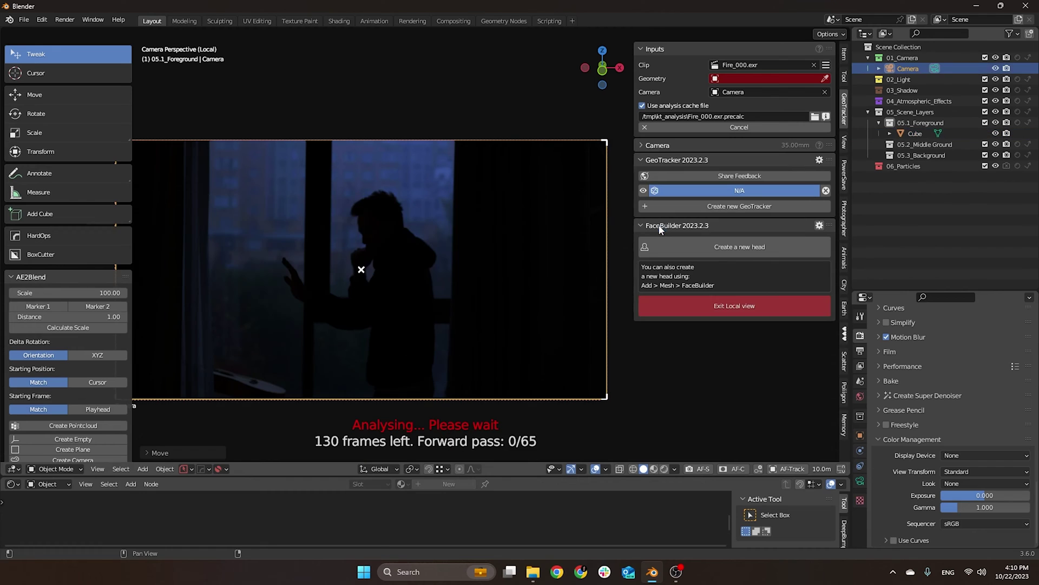
Switch the viewport to Rendered shading and set Color Management exposure to 5
{"action": "left_click", "coordinate": [663, 469]}
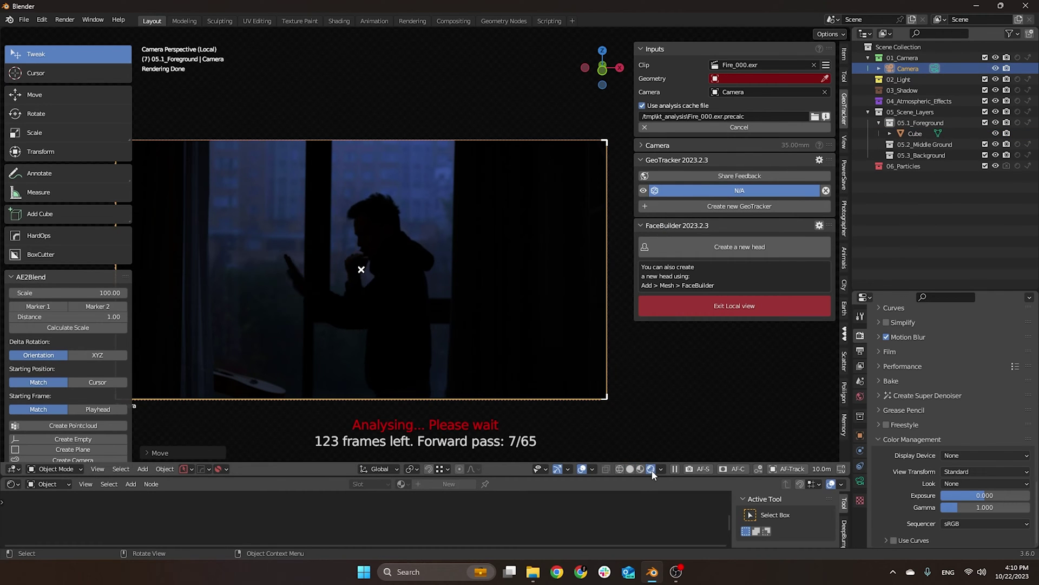
{"action": "left_click", "coordinate": [990, 492]}
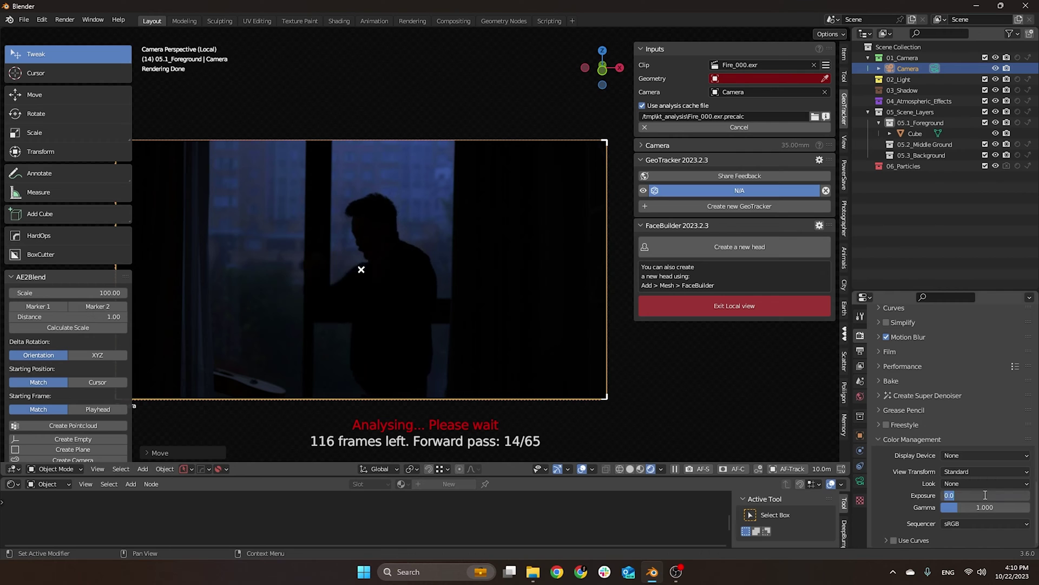
{"action": "type", "text": "5"}
{"action": "key", "text": "Return"}
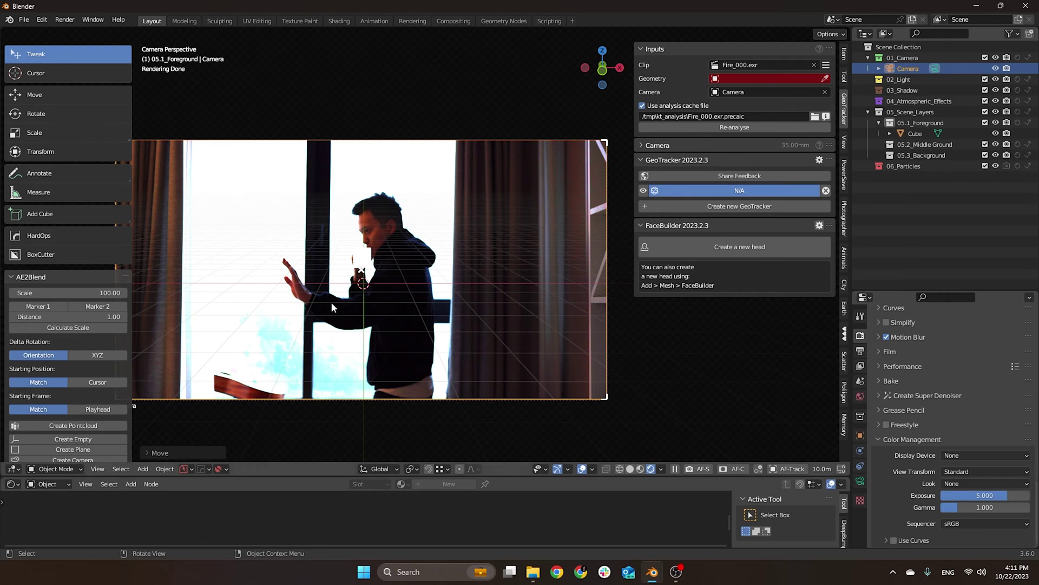
Select the cube and reposition it in the viewport
{"action": "left_click", "coordinate": [363, 265]}
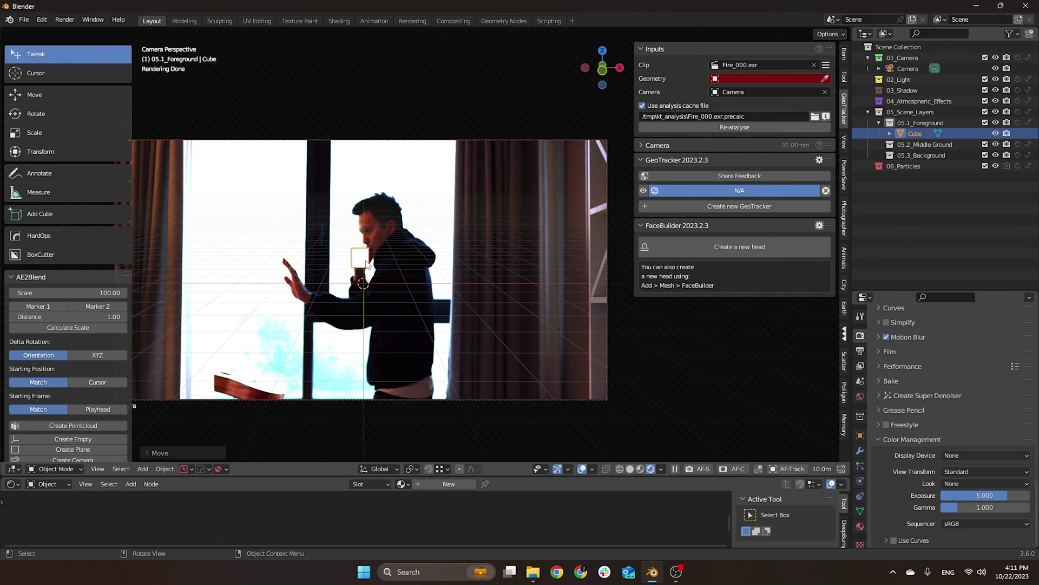
{"action": "key", "text": "g"}
{"action": "left_click", "coordinate": [388, 230]}
Turn the bottom area into a Timeline and make it taller
{"action": "left_click", "coordinate": [12, 486]}
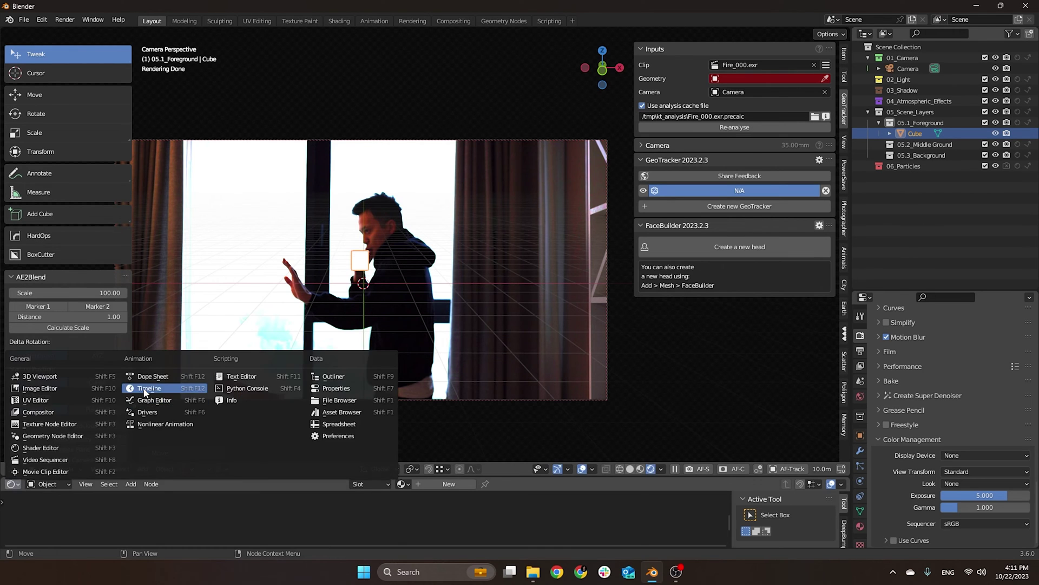
{"action": "left_click", "coordinate": [157, 394]}
{"action": "left_click_drag", "start_coordinate": [188, 475], "coordinate": [135, 408]}
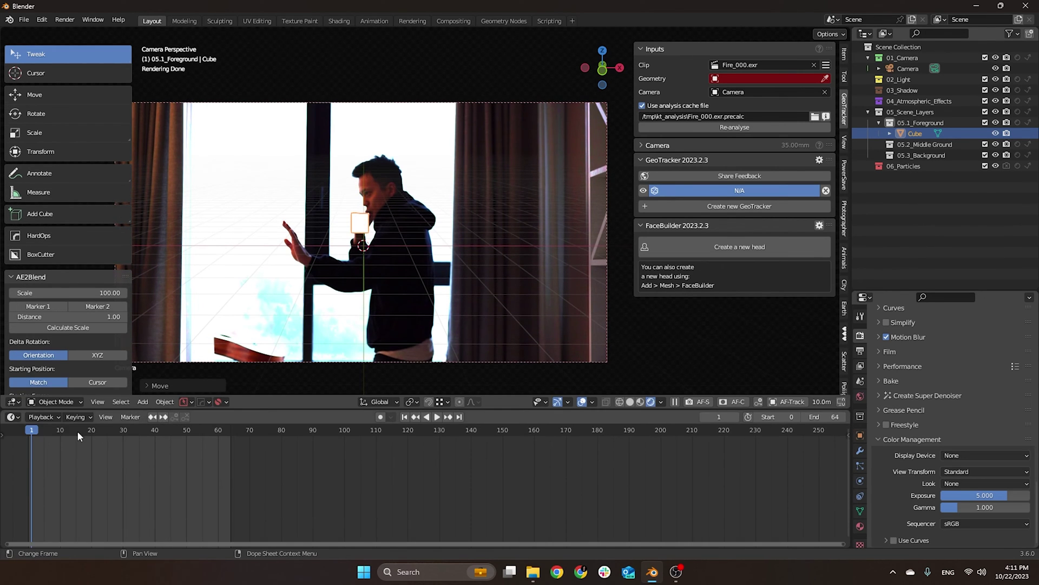
Play to frame 12 and shift the cube along X to align with the fist
{"action": "key", "text": "space"}
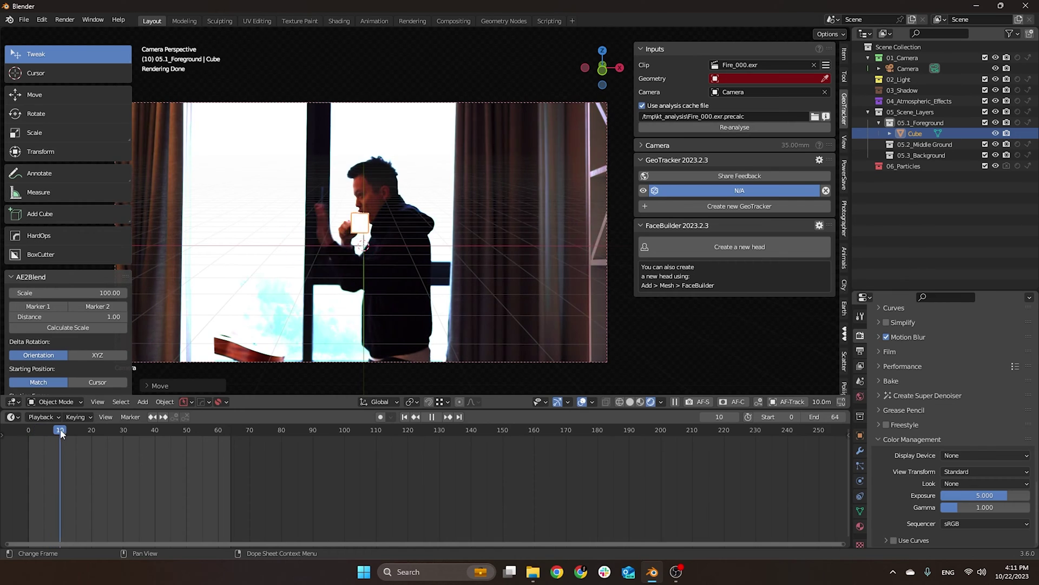
{"action": "key", "text": "space"}
{"action": "key", "text": "g"}
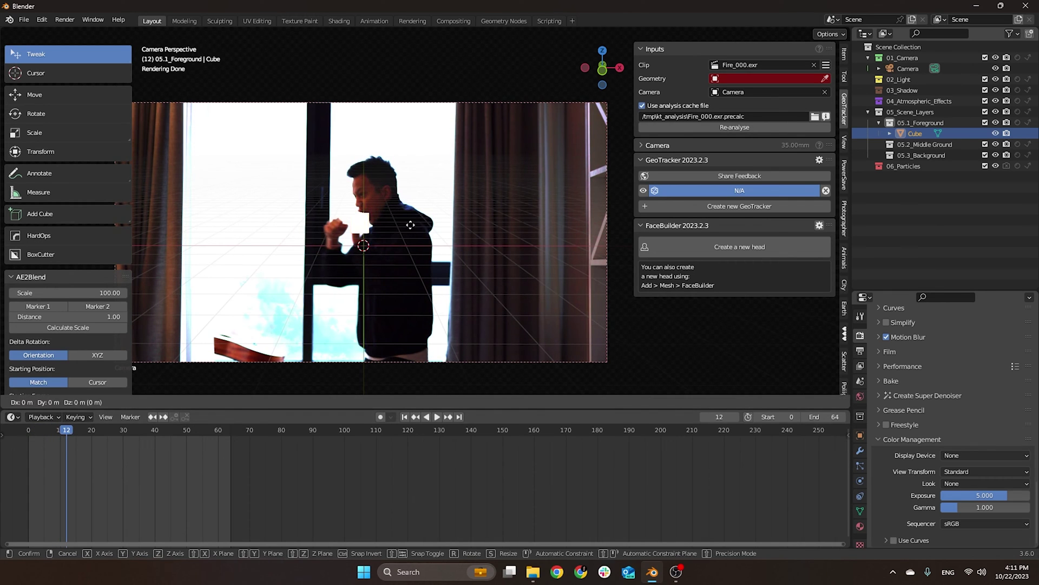
{"action": "key", "text": "x"}
{"action": "left_click", "coordinate": [387, 227]}
Hide the toolbar with T and briefly inspect the GeoTracker camera settings
{"action": "scroll", "coordinate": [387, 222], "scroll_direction": "up", "scroll_amount": 4}
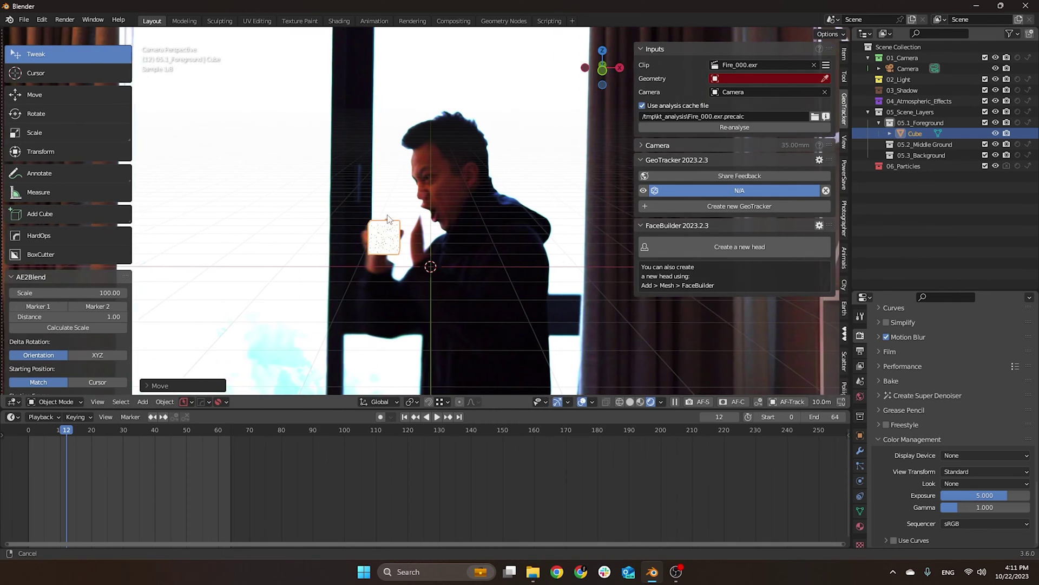
{"action": "scroll", "coordinate": [398, 232], "scroll_direction": "down", "scroll_amount": 1}
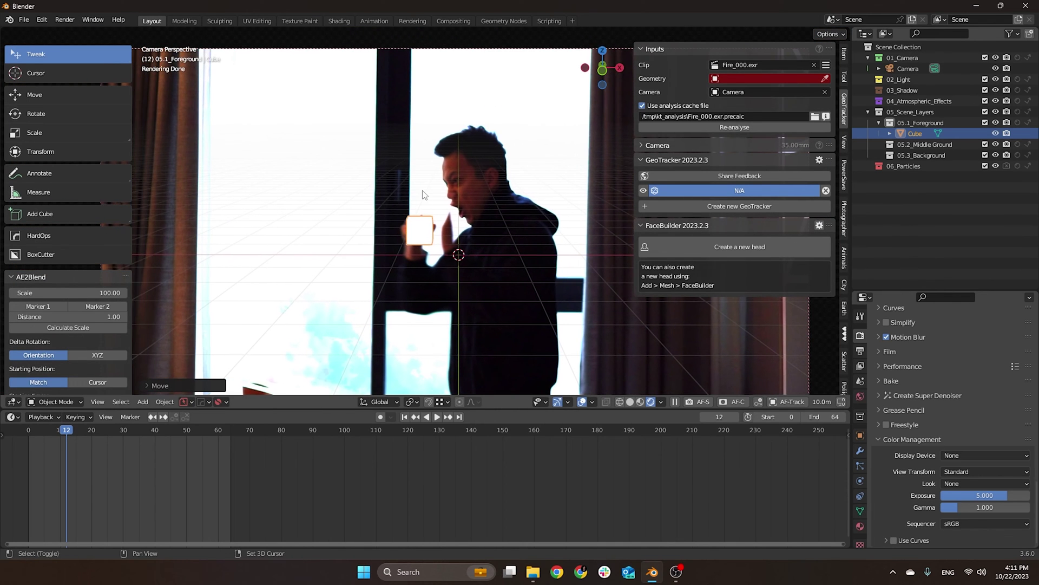
{"action": "key", "text": "t"}
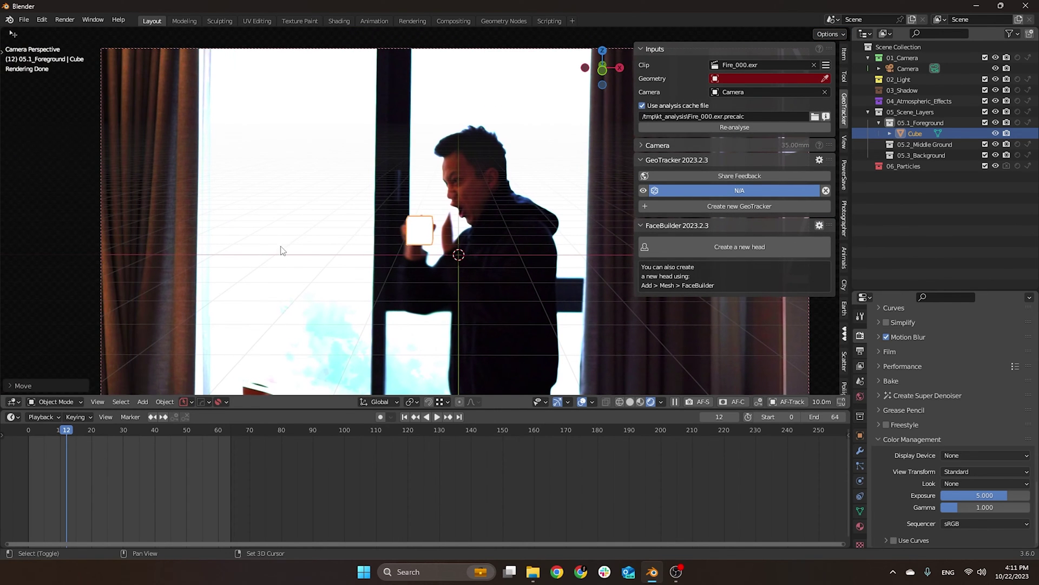
{"action": "scroll", "coordinate": [271, 240], "scroll_direction": "down", "scroll_amount": 3}
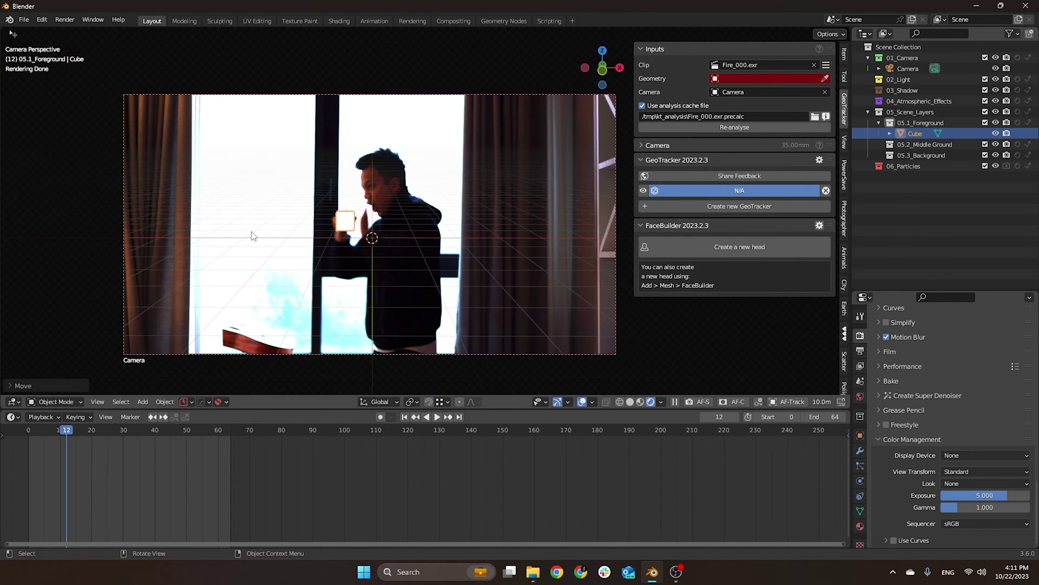
{"action": "scroll", "coordinate": [251, 236], "scroll_direction": "up", "scroll_amount": 3}
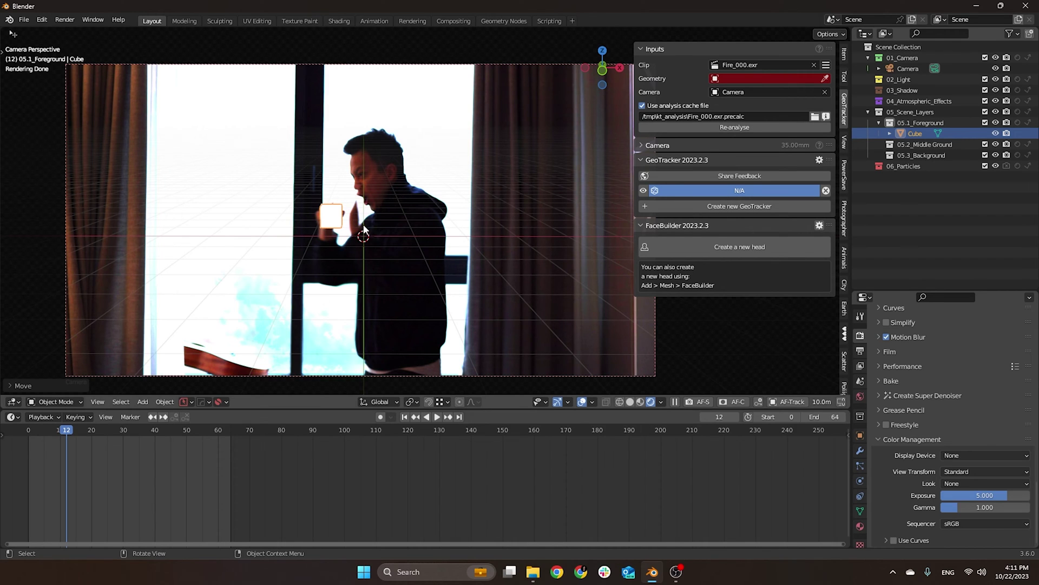
{"action": "left_click", "coordinate": [644, 147]}
{"action": "left_click", "coordinate": [644, 147]}
Rename the Cube object to Hand in the Outliner
{"action": "double_click", "coordinate": [915, 134]}
{"action": "type", "text": "Hand"}
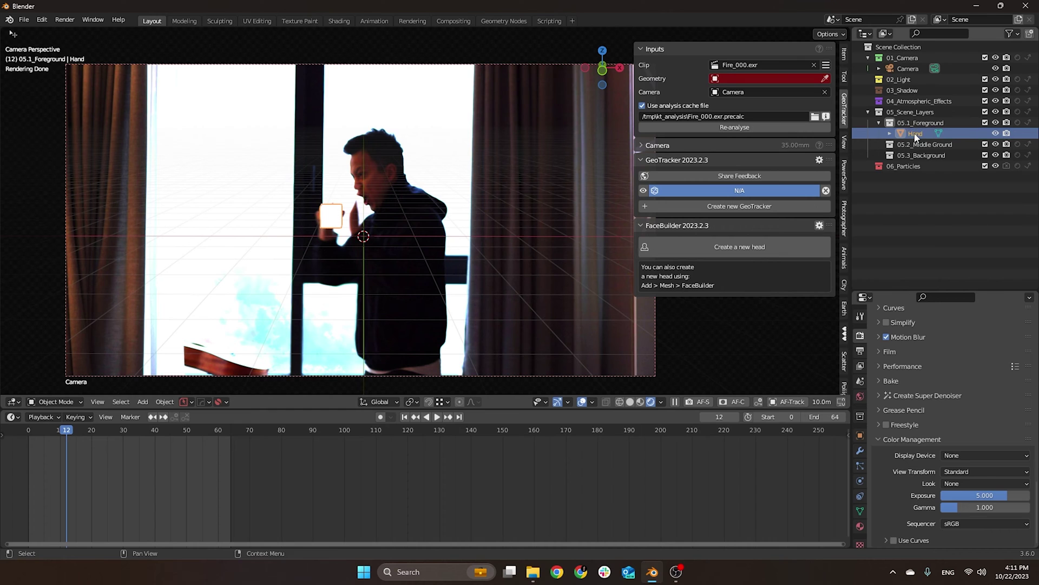
{"action": "key", "text": "Return"}
{"action": "left_click", "coordinate": [824, 79]}
Set Hand as the tracked geometry and enter pin mode, zoomed in on the fist
{"action": "left_click", "coordinate": [915, 133]}
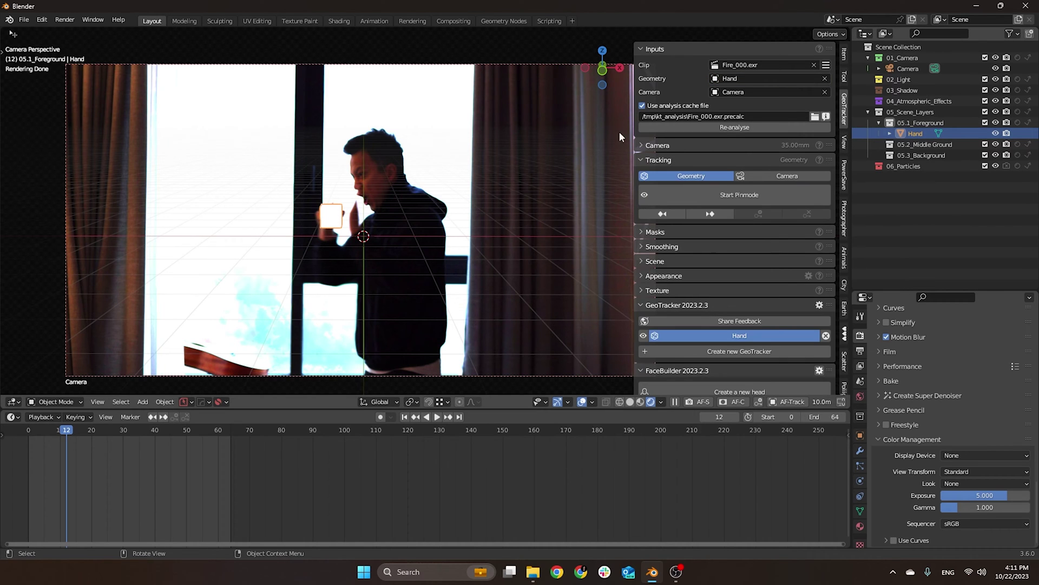
{"action": "middle_click_drag", "start_coordinate": [233, 239], "coordinate": [316, 239], "text": "shift"}
{"action": "left_click", "coordinate": [745, 195]}
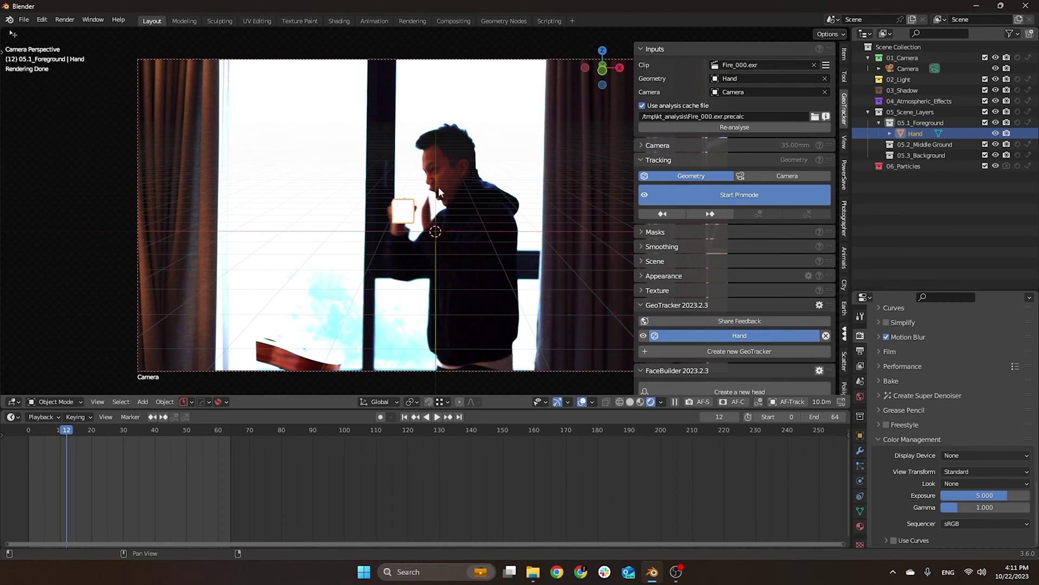
{"action": "scroll", "coordinate": [408, 203], "scroll_direction": "up", "scroll_amount": 3}
{"action": "scroll", "coordinate": [406, 202], "scroll_direction": "up", "scroll_amount": 3}
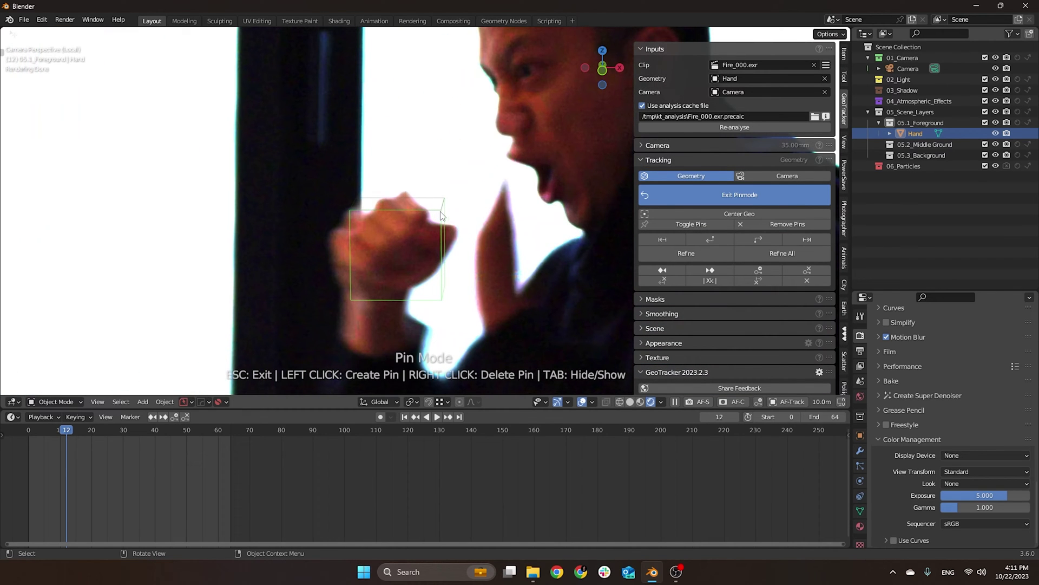
Pin the cube's corners onto the fist at frame 12 and track forward to the end
{"action": "left_click_drag", "start_coordinate": [441, 211], "coordinate": [405, 191]}
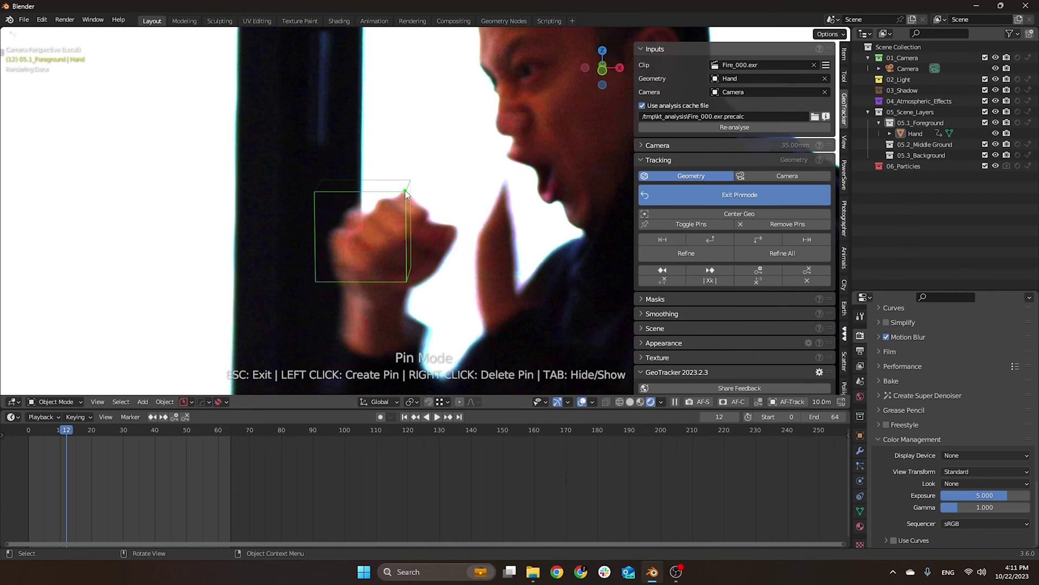
{"action": "left_click_drag", "start_coordinate": [317, 196], "coordinate": [328, 235]}
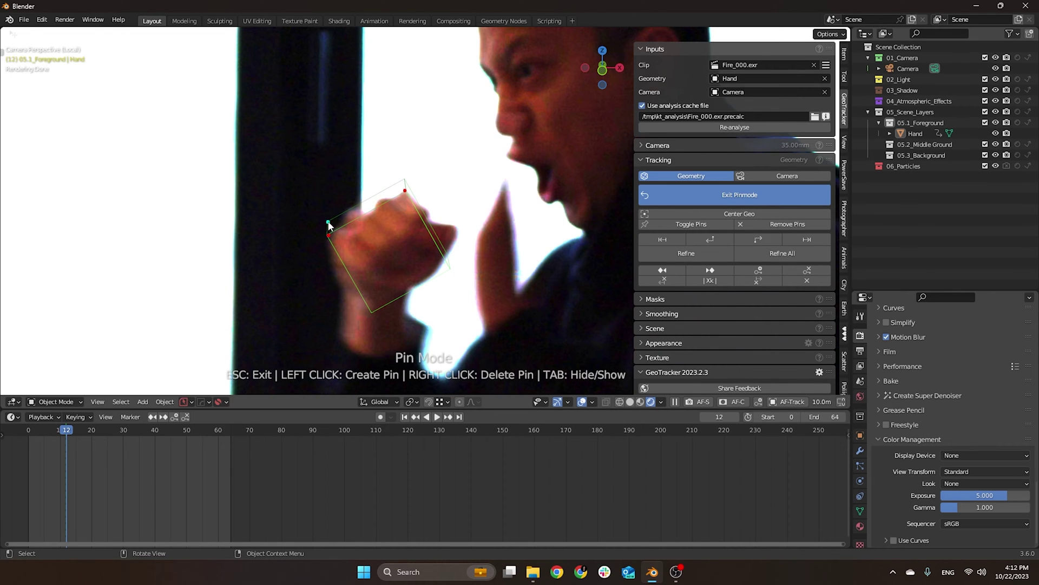
{"action": "left_click_drag", "start_coordinate": [328, 222], "coordinate": [332, 252]}
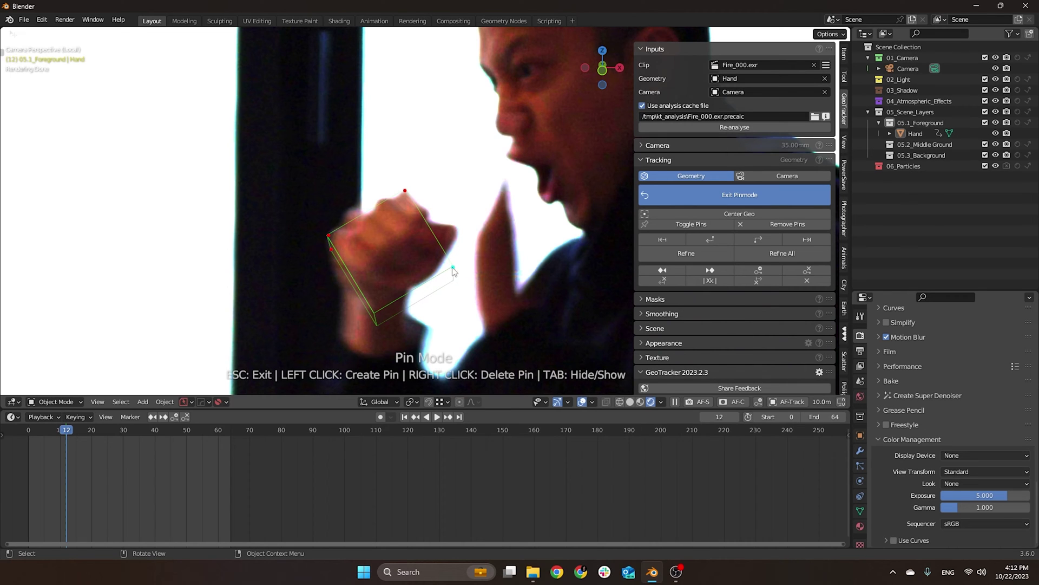
{"action": "left_click_drag", "start_coordinate": [454, 269], "coordinate": [445, 260]}
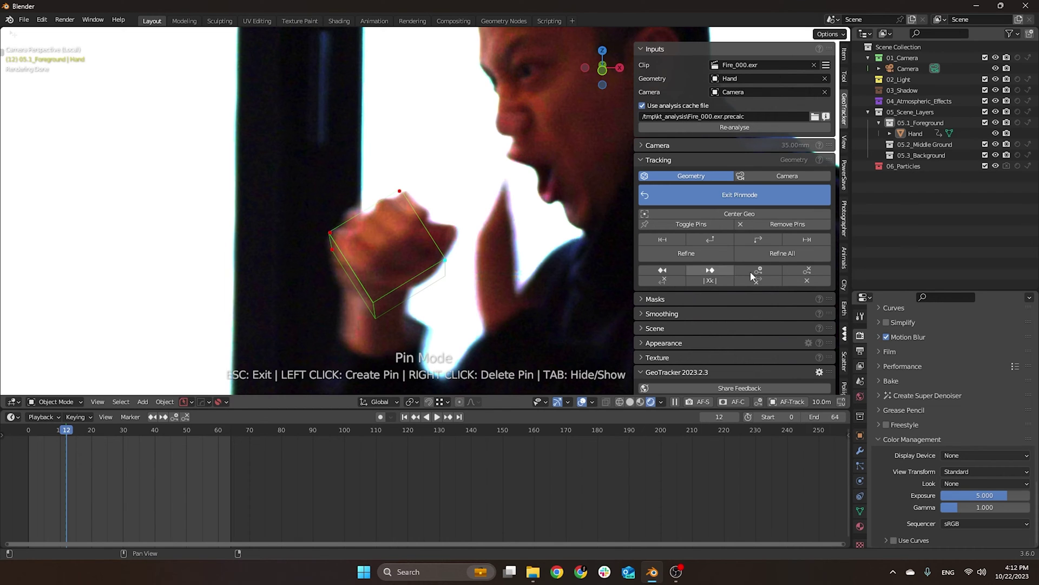
{"action": "left_click", "coordinate": [758, 243]}
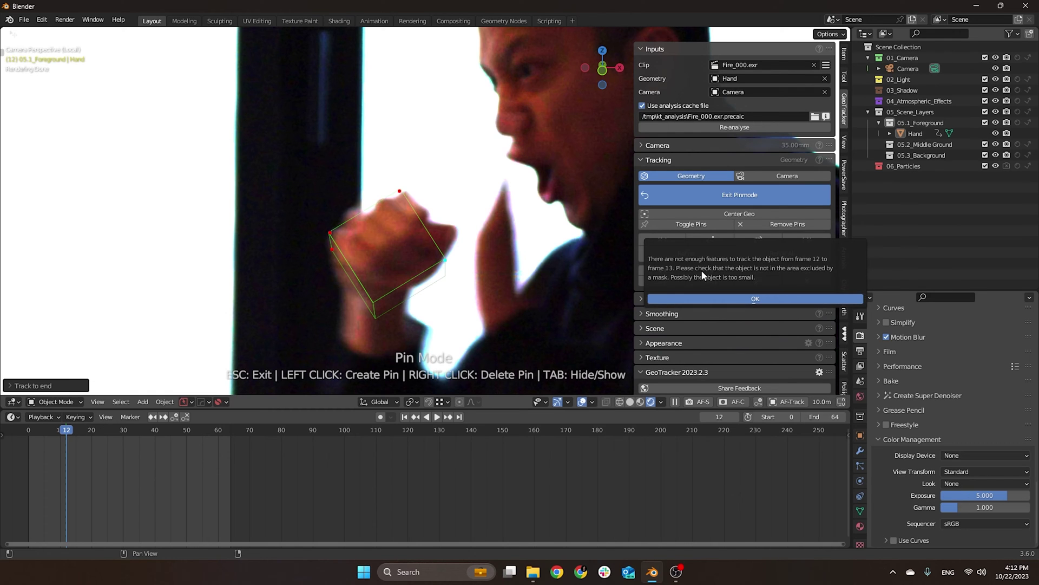
Dismiss the error, refit the cube's pins on the fist at frame 13, and retry tracking
{"action": "left_click", "coordinate": [752, 299]}
{"action": "key", "text": "space"}
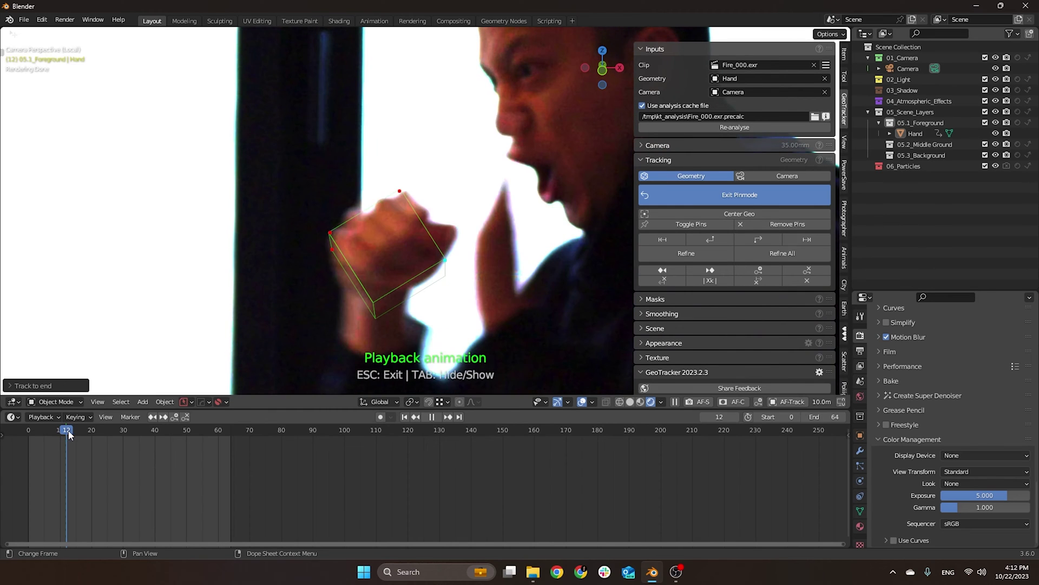
{"action": "key", "text": "space"}
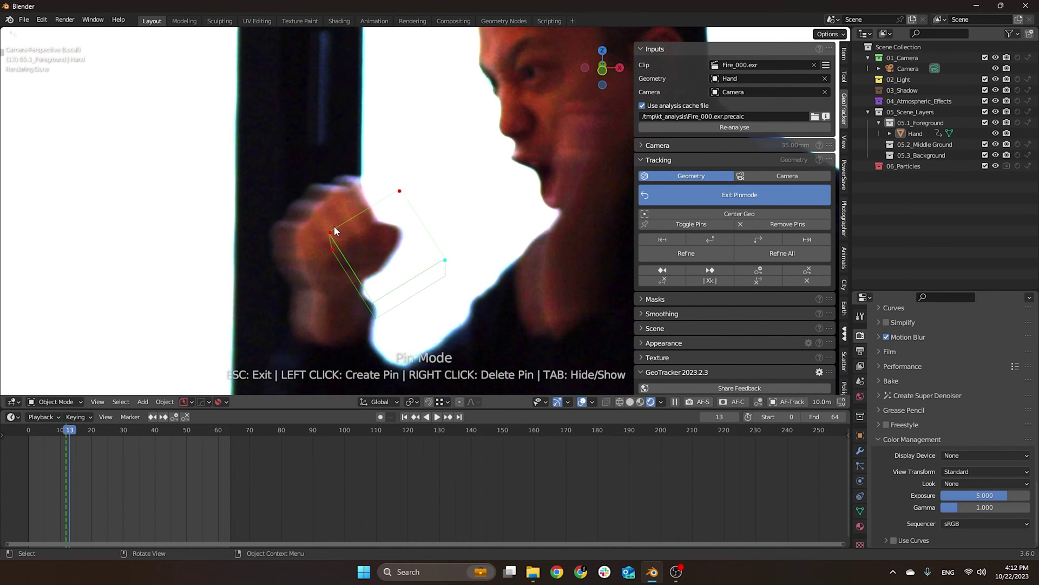
{"action": "left_click_drag", "start_coordinate": [334, 225], "coordinate": [282, 230]}
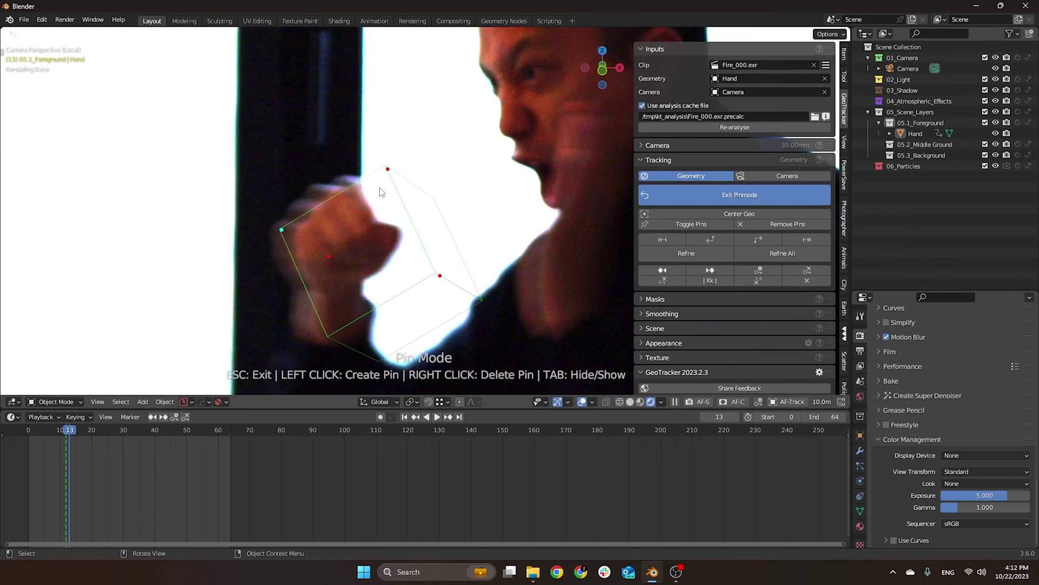
{"action": "left_click_drag", "start_coordinate": [388, 171], "coordinate": [348, 179]}
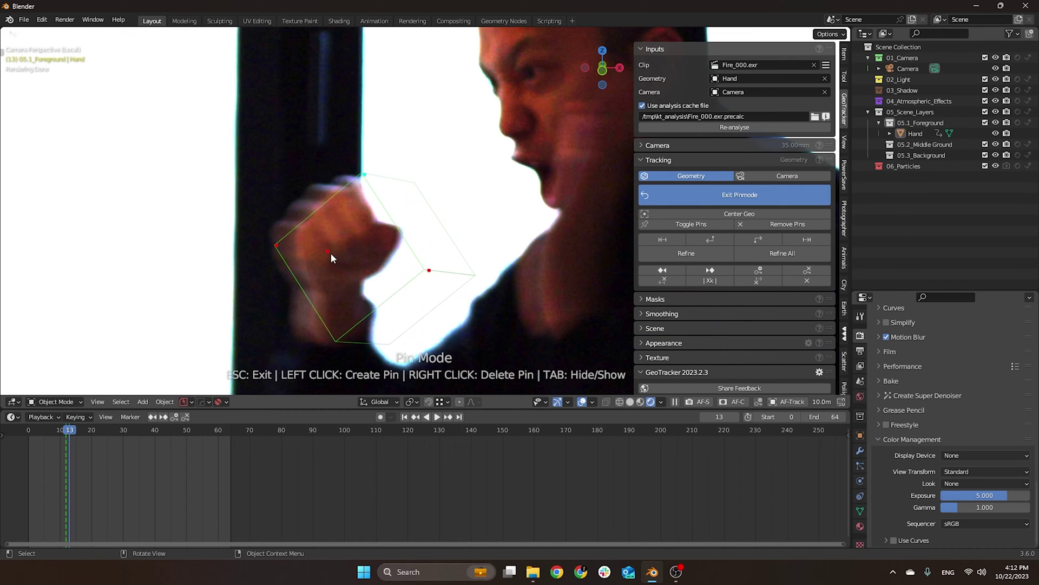
{"action": "left_click_drag", "start_coordinate": [329, 252], "coordinate": [289, 243]}
{"action": "left_click_drag", "start_coordinate": [432, 269], "coordinate": [384, 259]}
{"action": "left_click_drag", "start_coordinate": [319, 307], "coordinate": [320, 286]}
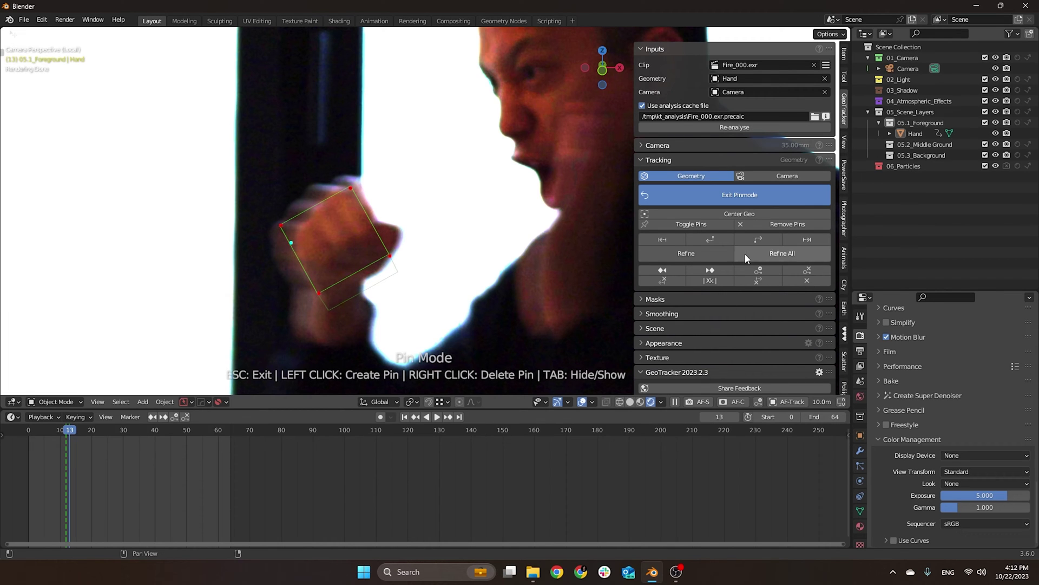
{"action": "left_click", "coordinate": [755, 238]}
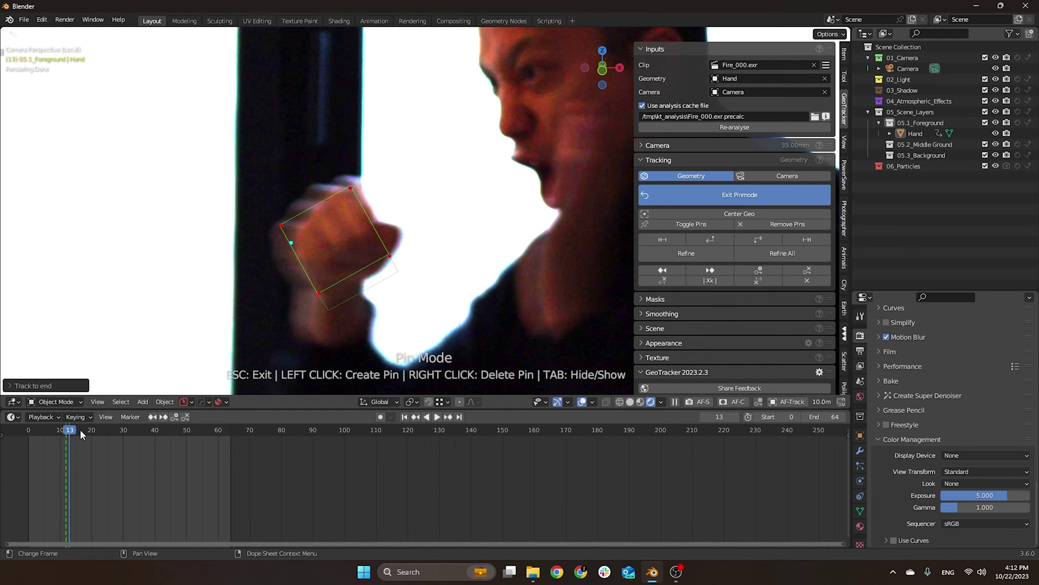
At frame 14, move and add pins to refit the cube, then retry tracking
{"action": "key", "text": "space"}
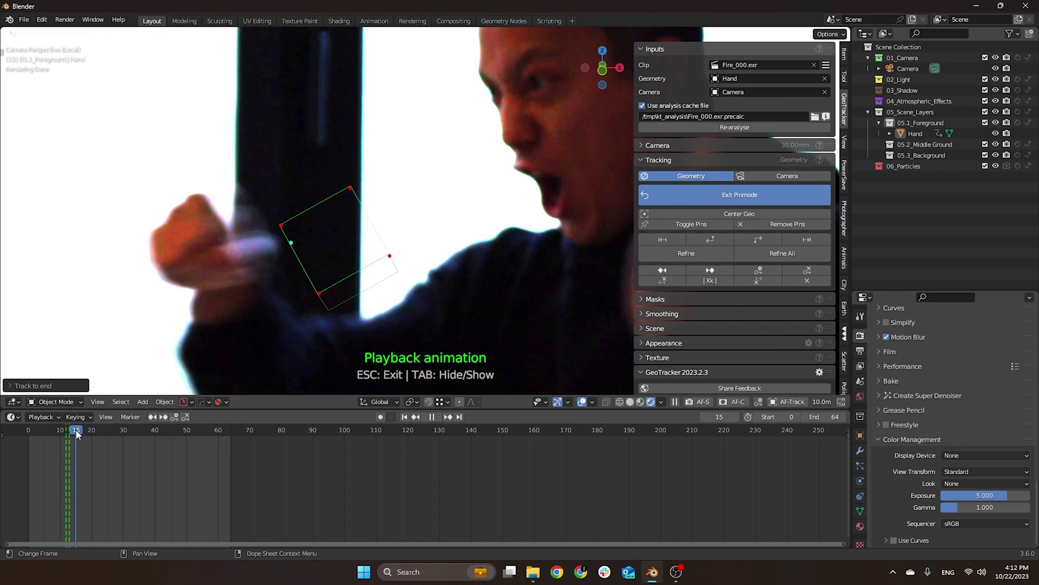
{"action": "key", "text": "Escape"}
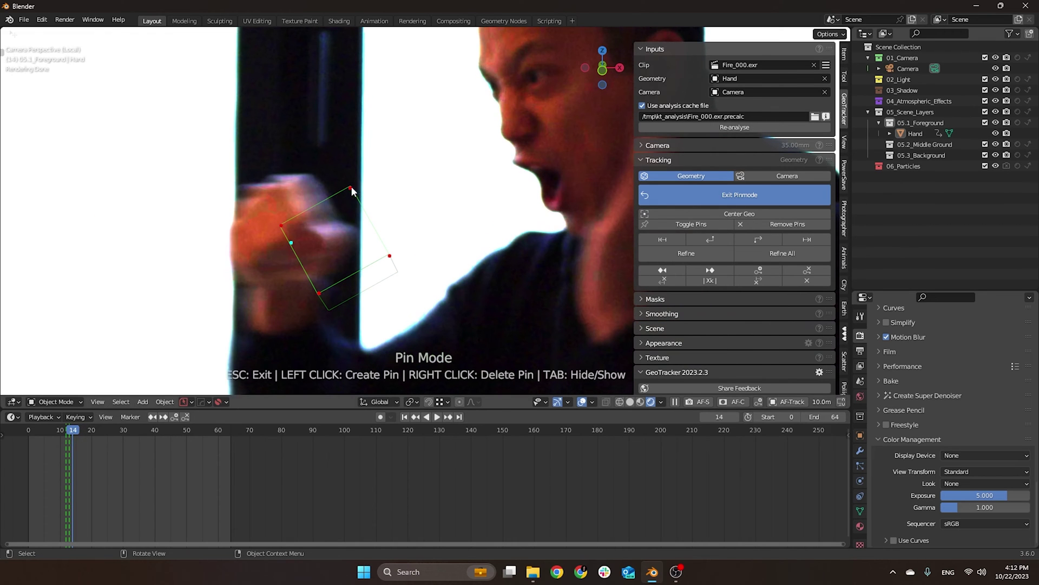
{"action": "left_click_drag", "start_coordinate": [352, 191], "coordinate": [294, 174]}
{"action": "left_click_drag", "start_coordinate": [250, 251], "coordinate": [238, 226]}
{"action": "left_click", "coordinate": [281, 229]}
{"action": "left_click_drag", "start_coordinate": [311, 297], "coordinate": [267, 287]}
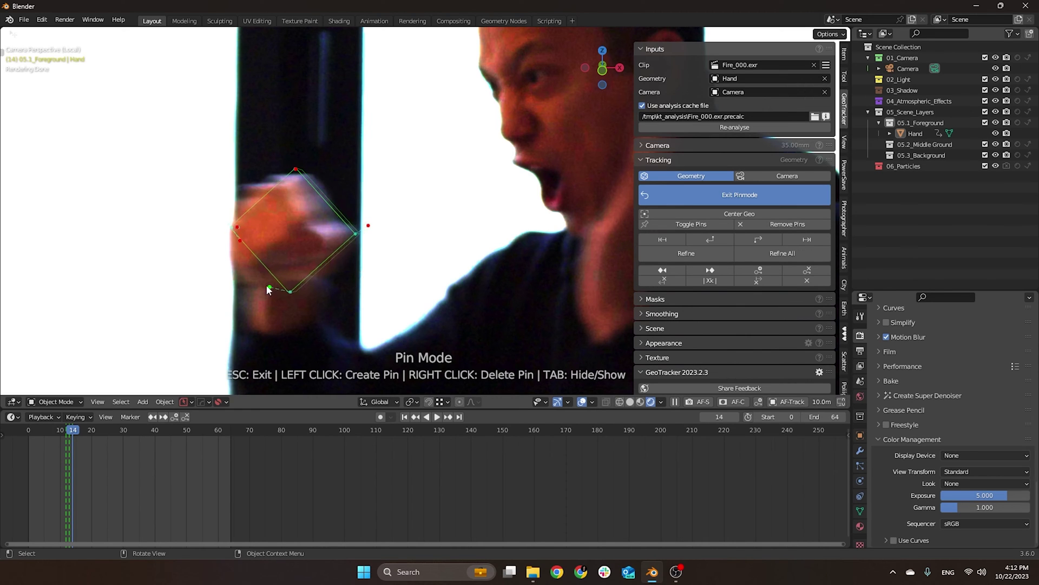
{"action": "left_click_drag", "start_coordinate": [351, 237], "coordinate": [308, 278]}
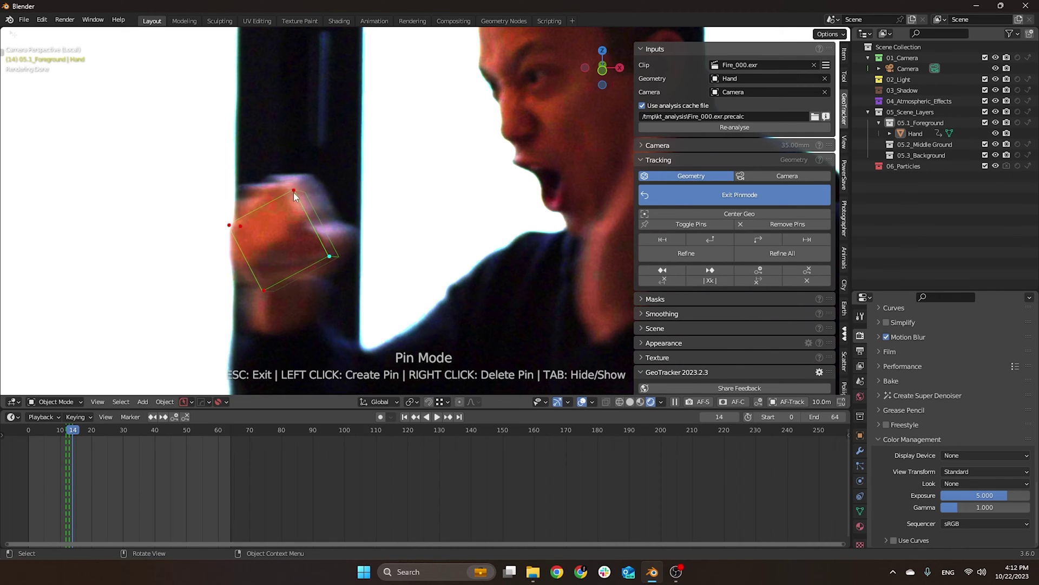
{"action": "left_click_drag", "start_coordinate": [293, 192], "coordinate": [291, 185]}
{"action": "left_click_drag", "start_coordinate": [243, 226], "coordinate": [230, 226]}
{"action": "left_click", "coordinate": [265, 290]}
{"action": "left_click", "coordinate": [761, 239]}
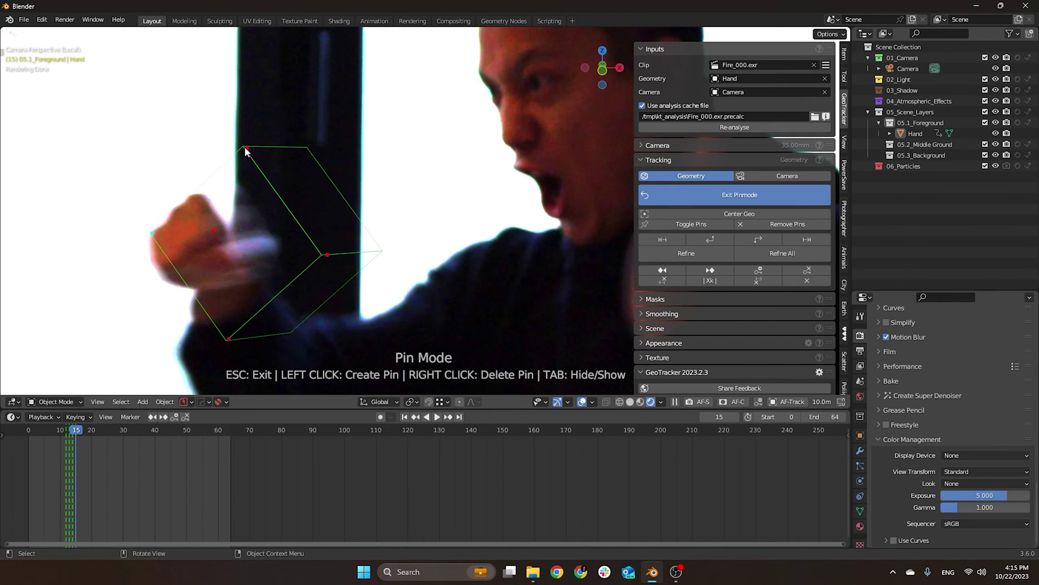
Refit the cube at frames 15 and 16, then track through to frame 64
{"action": "left_click_drag", "start_coordinate": [183, 232], "coordinate": [172, 286]}
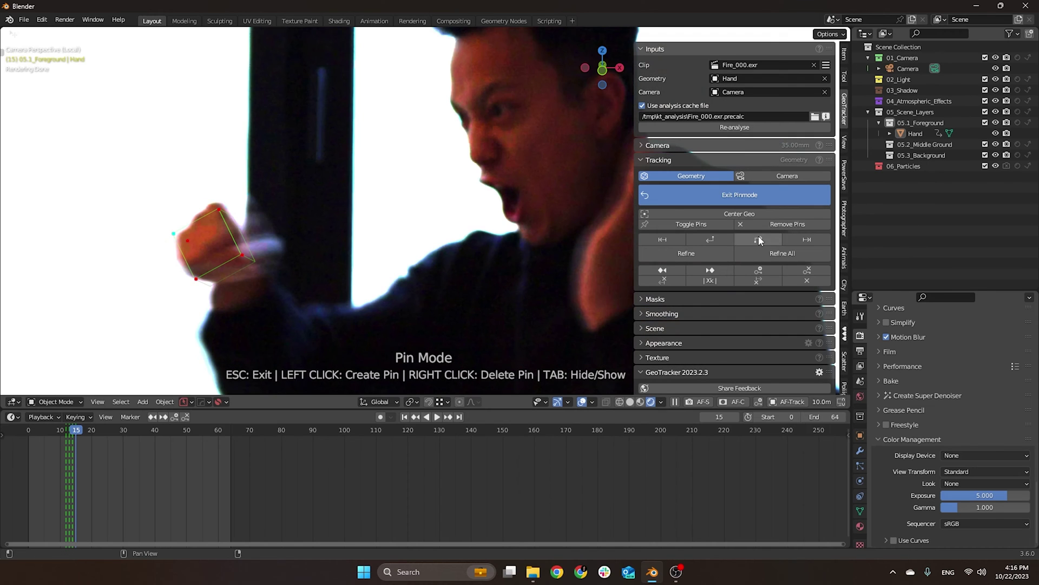
{"action": "key", "text": "Escape"}
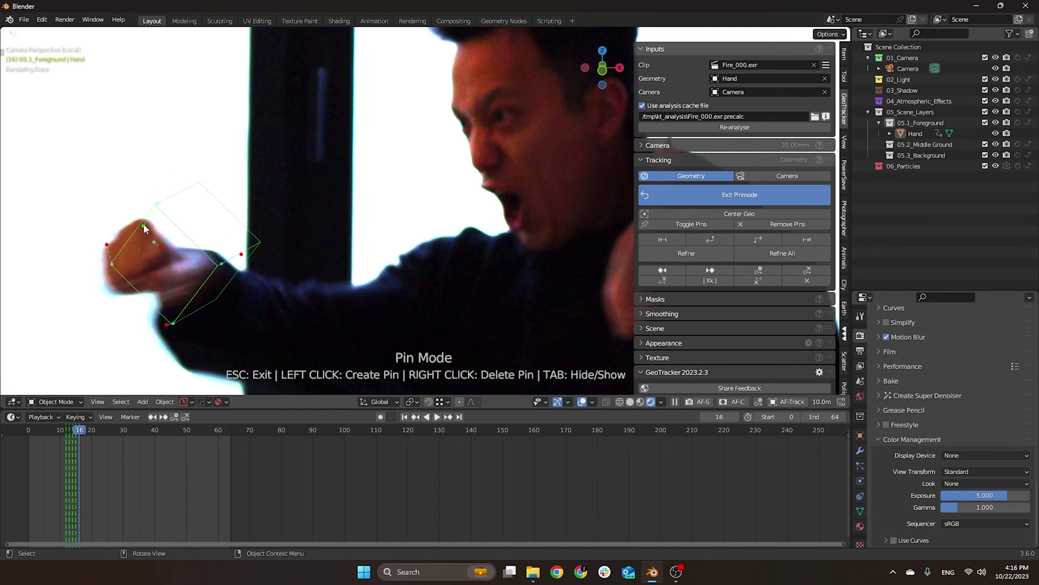
{"action": "left_click", "coordinate": [111, 293]}
{"action": "left_click_drag", "start_coordinate": [111, 292], "coordinate": [117, 292]}
{"action": "left_click", "coordinate": [759, 239]}
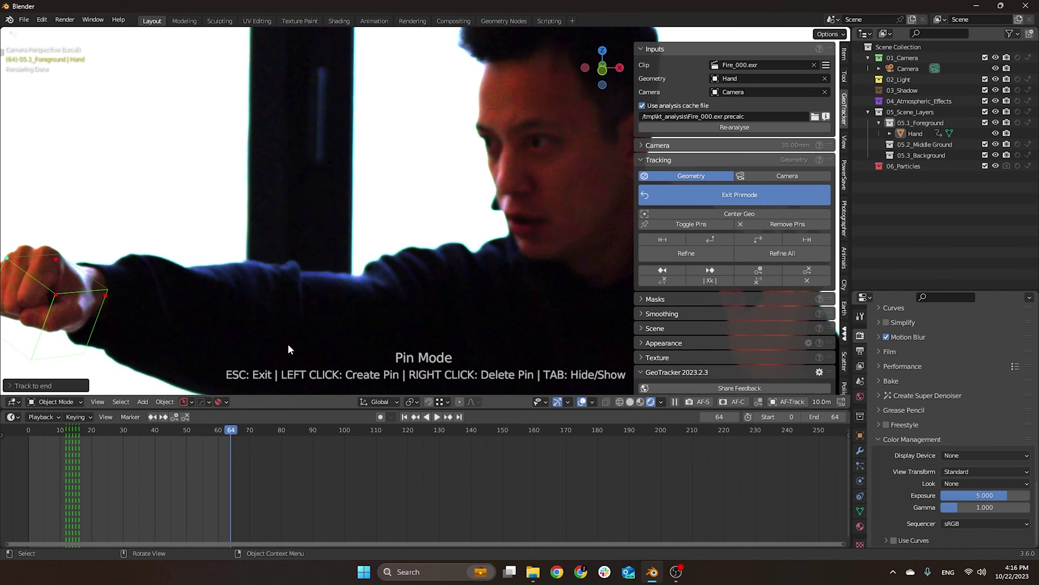
Play back the tracked animation, return to frame 12, and exit pin mode
{"action": "key", "text": "shift+ctrl+space"}
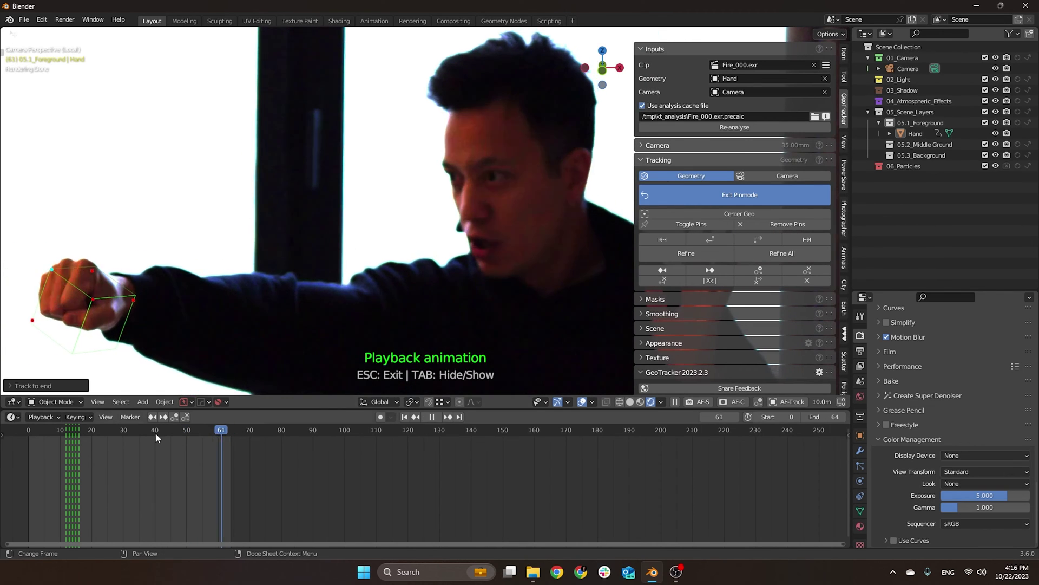
{"action": "left_click", "coordinate": [67, 438]}
{"action": "key", "text": "shift+ctrl+space"}
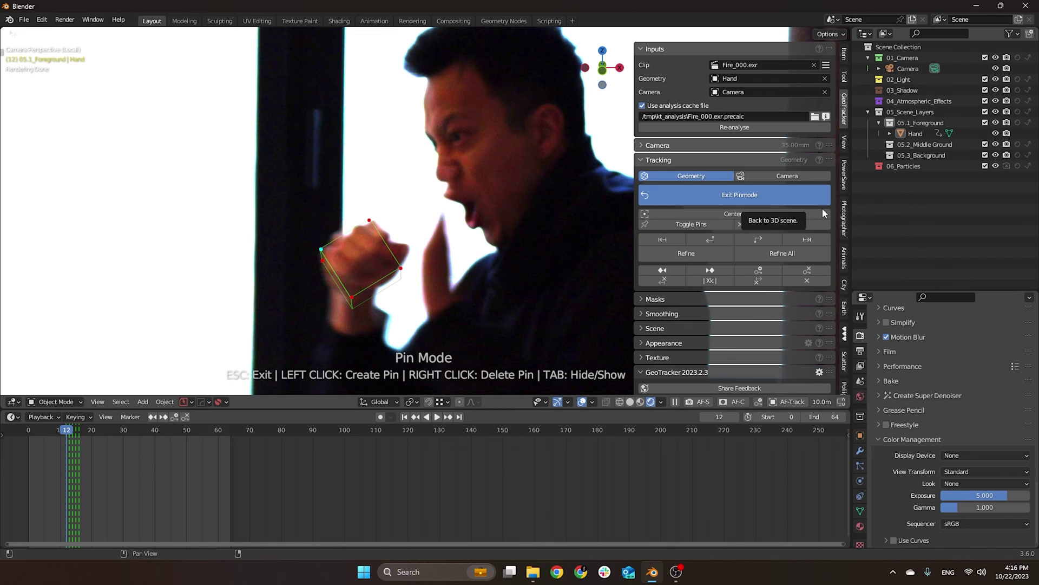
{"action": "left_click", "coordinate": [741, 195]}
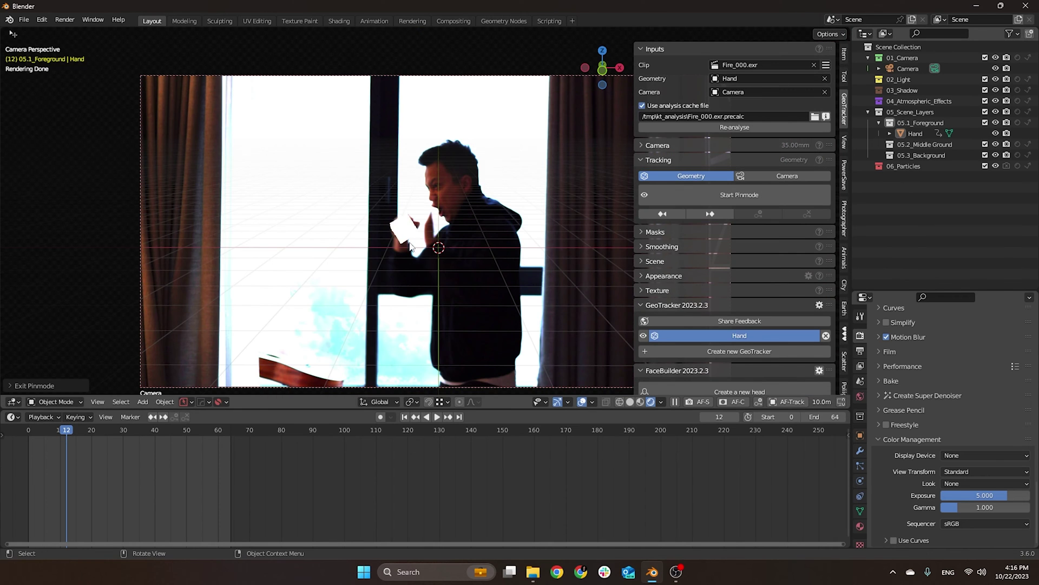
Scrub through frames to review the hand track, then select Hand and then the Camera
{"action": "left_click_drag", "start_coordinate": [70, 434], "coordinate": [169, 454]}
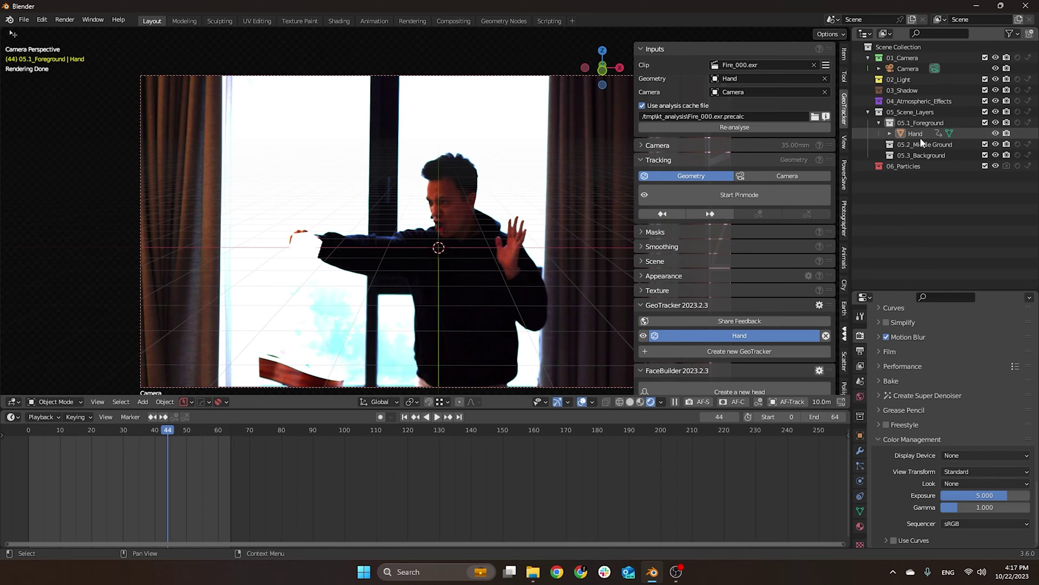
{"action": "left_click", "coordinate": [898, 133]}
{"action": "left_click", "coordinate": [908, 69]}
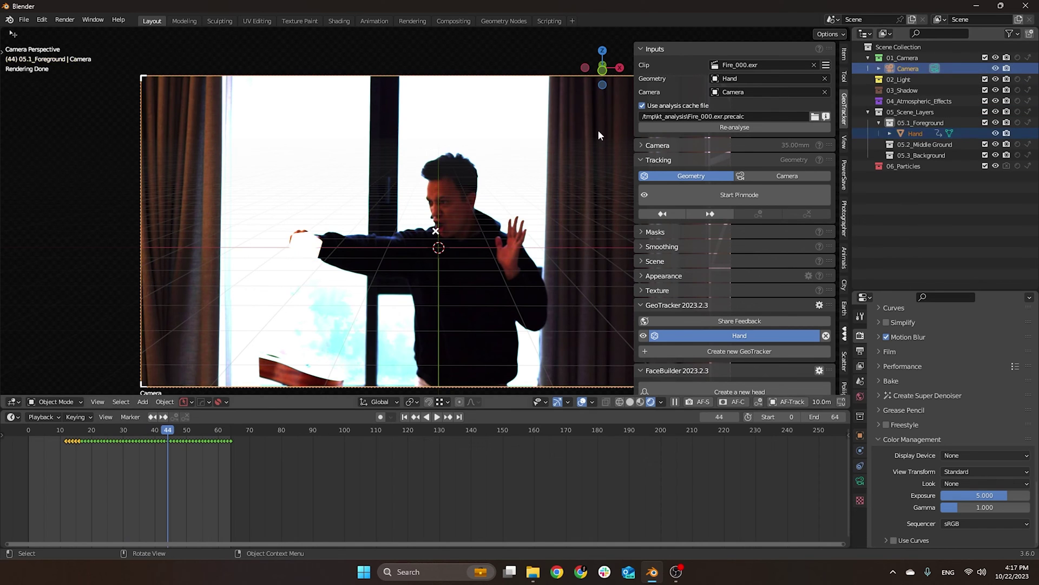
Start an FBX export and apply the saved EmberGen operator preset
{"action": "left_click", "coordinate": [24, 19]}
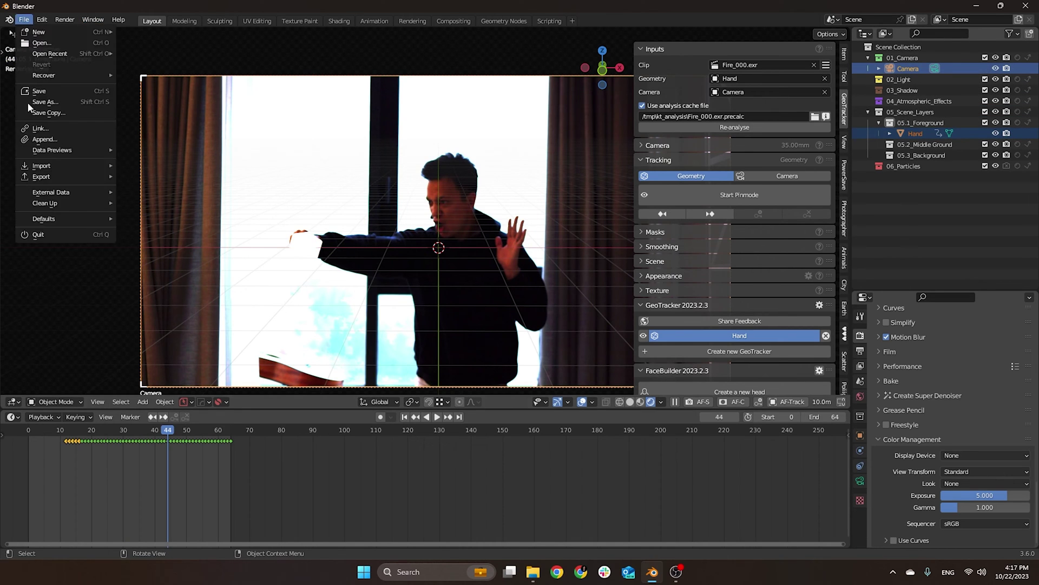
{"action": "mouse_move", "coordinate": [51, 176]}
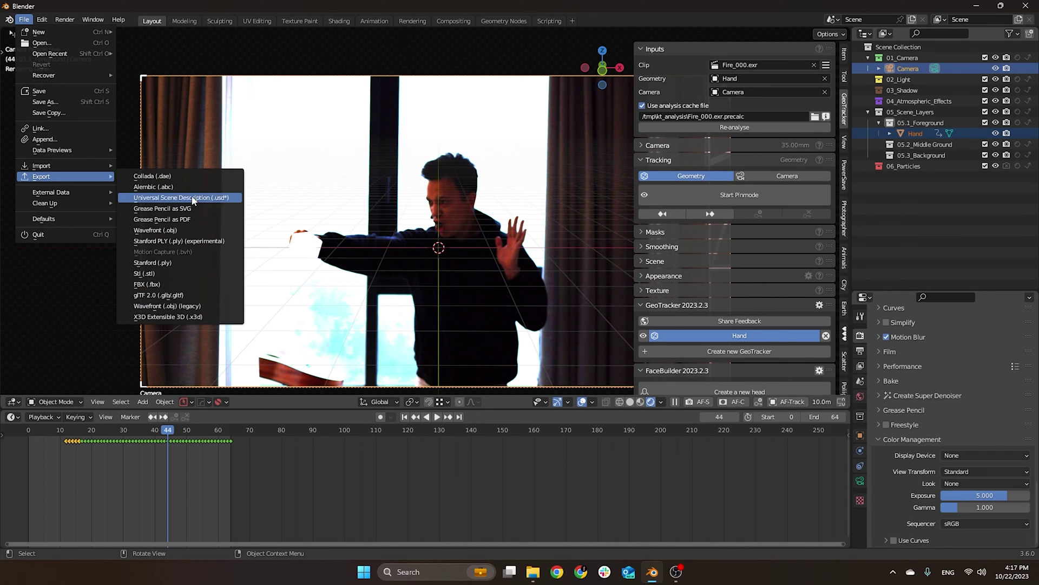
{"action": "left_click", "coordinate": [183, 284]}
{"action": "left_click", "coordinate": [843, 54]}
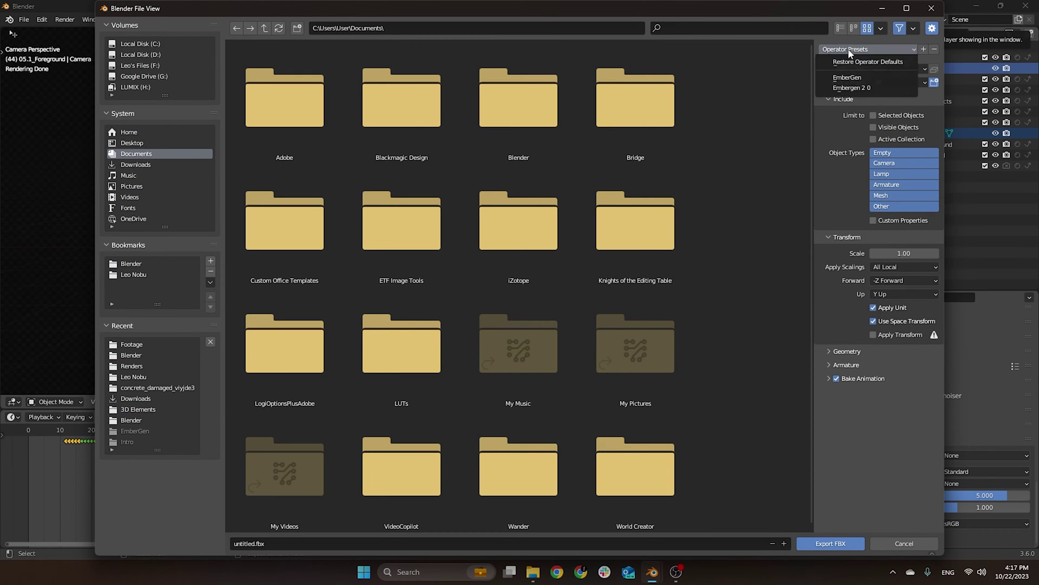
{"action": "left_click", "coordinate": [855, 82]}
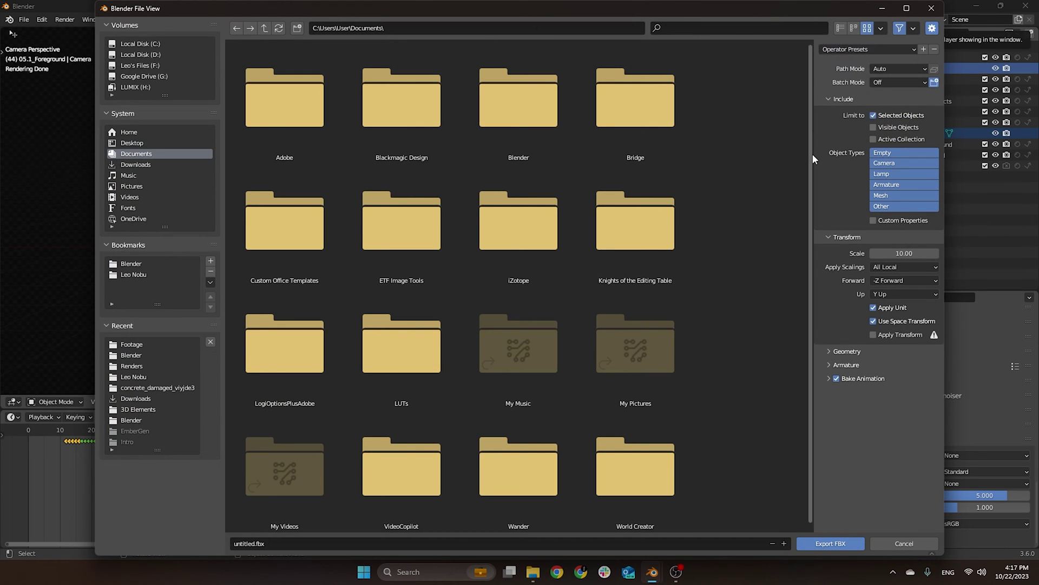
Set the export scale to 1.00, expand Bake Animation, and name the file Hand.fbx
{"action": "left_click", "coordinate": [890, 255]}
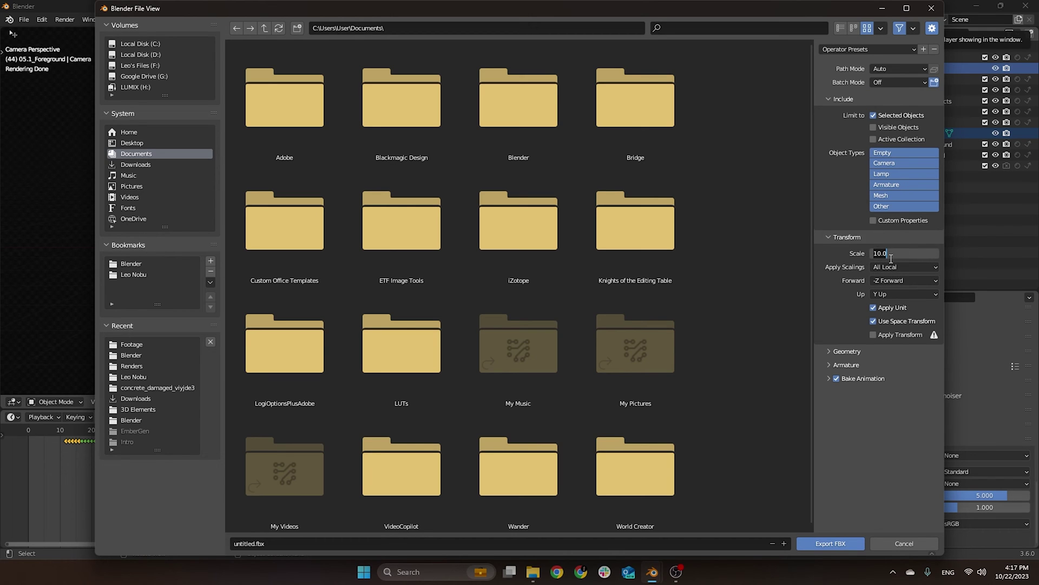
{"action": "type", "text": "1"}
{"action": "key", "text": "Return"}
{"action": "left_click", "coordinate": [830, 379]}
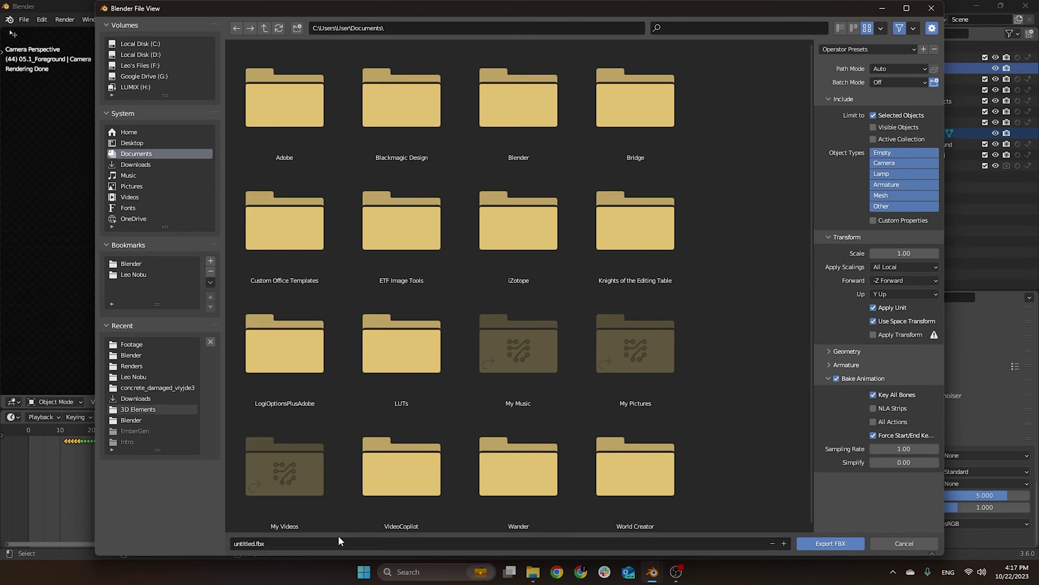
{"action": "left_click", "coordinate": [278, 545]}
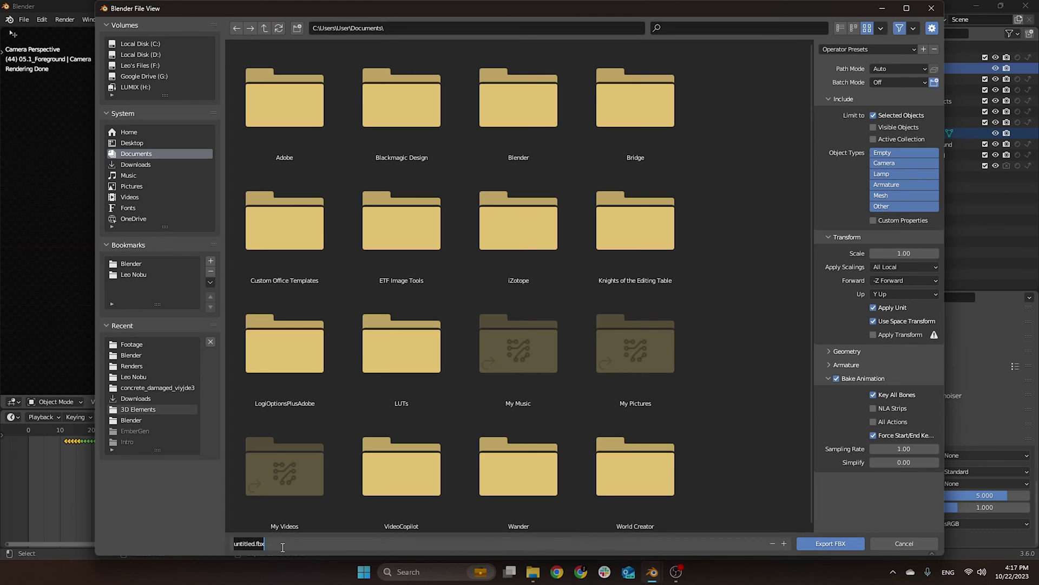
{"action": "type", "text": "Hand"}
{"action": "key", "text": "Return"}
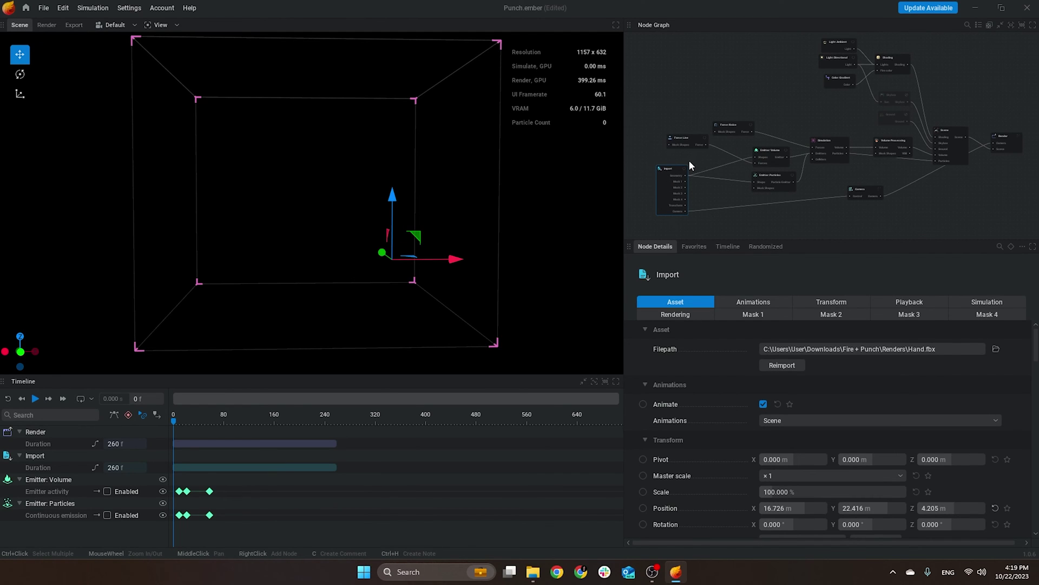
Select the Import node, tick Render all, and untick Volumetric shading in its Rendering settings
{"action": "left_click", "coordinate": [644, 161]}
{"action": "left_click", "coordinate": [676, 211]}
{"action": "left_click_drag", "start_coordinate": [670, 166], "coordinate": [668, 157]}
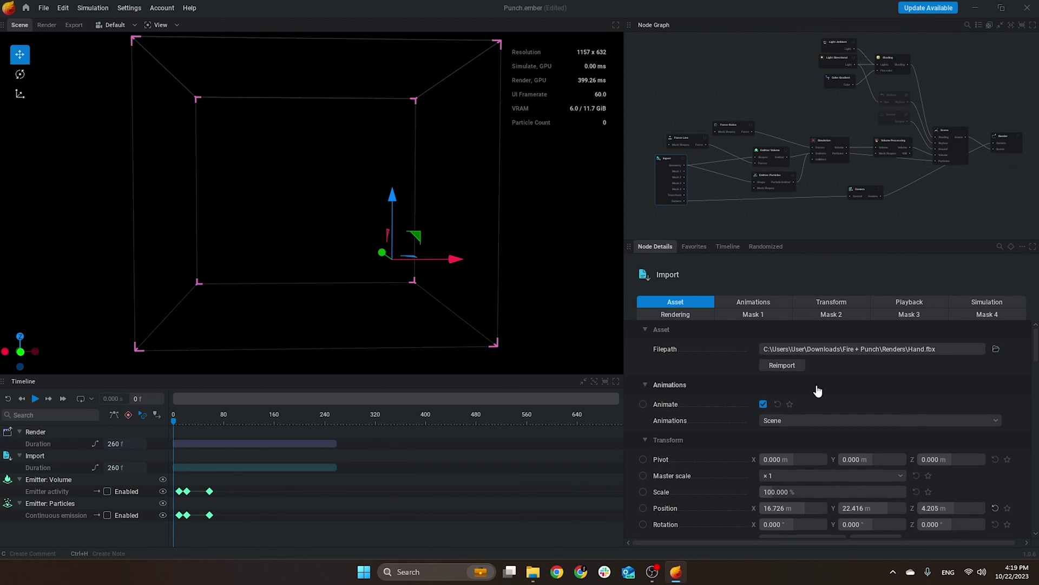
{"action": "scroll", "coordinate": [778, 381], "scroll_direction": "down", "scroll_amount": 4}
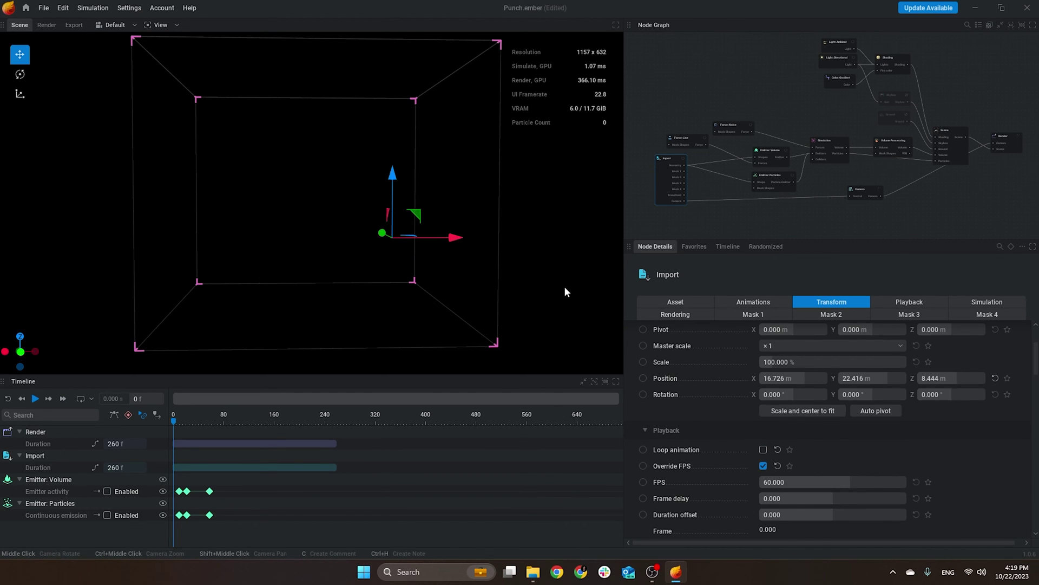
{"action": "scroll", "coordinate": [792, 430], "scroll_direction": "down", "scroll_amount": 10}
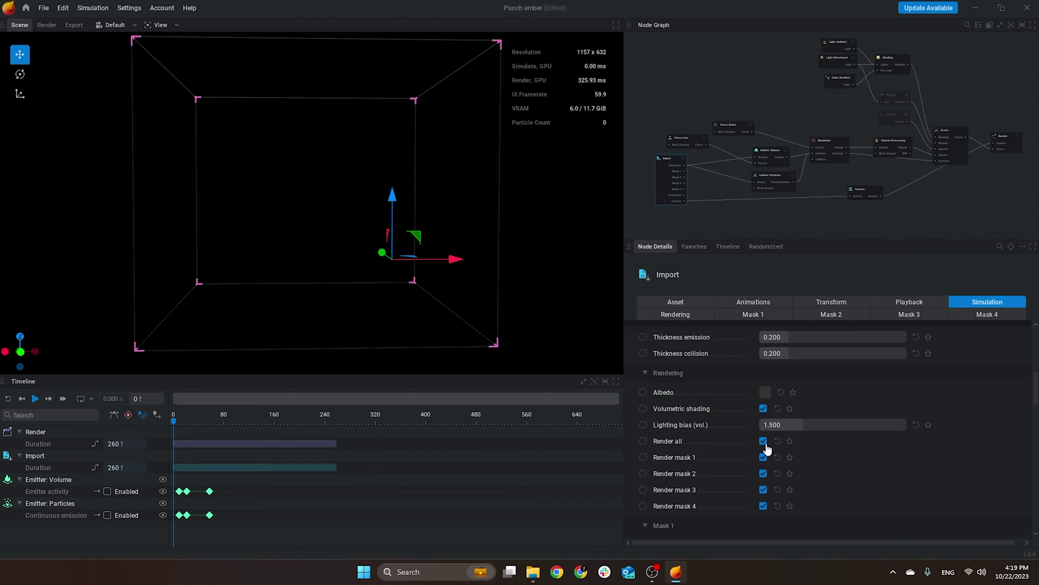
{"action": "left_click", "coordinate": [765, 442]}
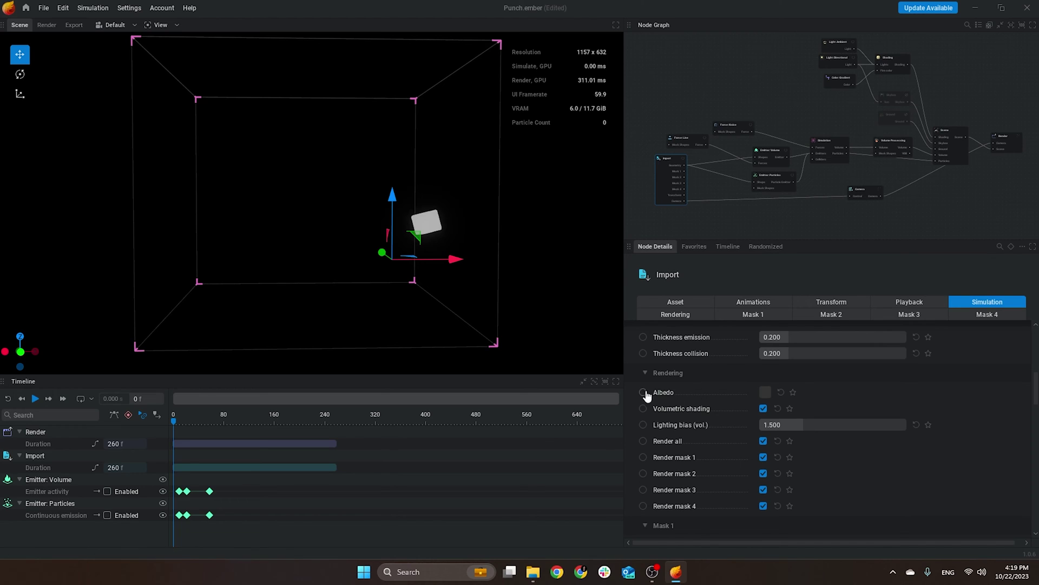
{"action": "left_click", "coordinate": [762, 409]}
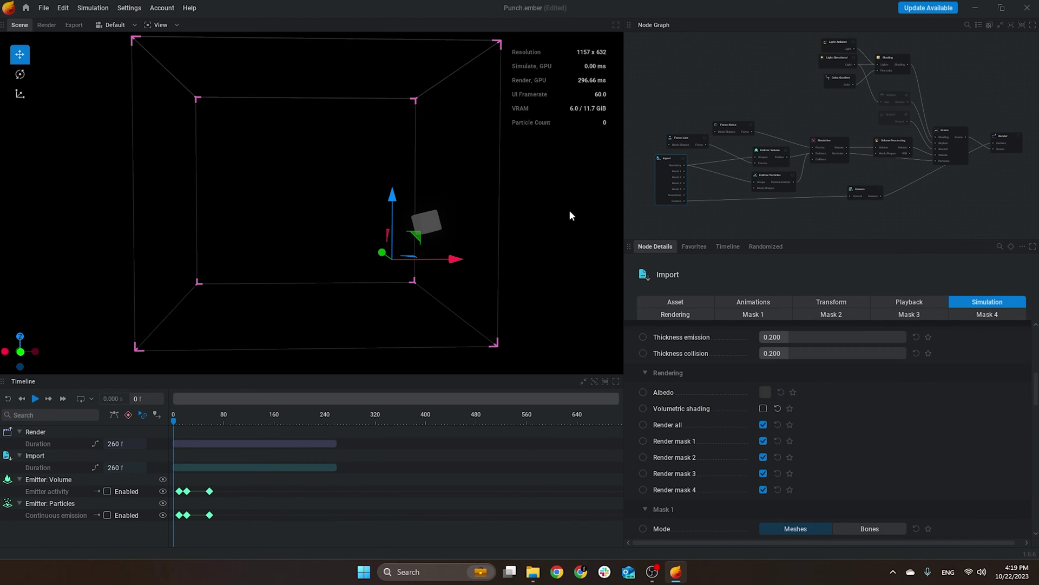
{"action": "scroll", "coordinate": [785, 216], "scroll_direction": "down", "scroll_amount": 2}
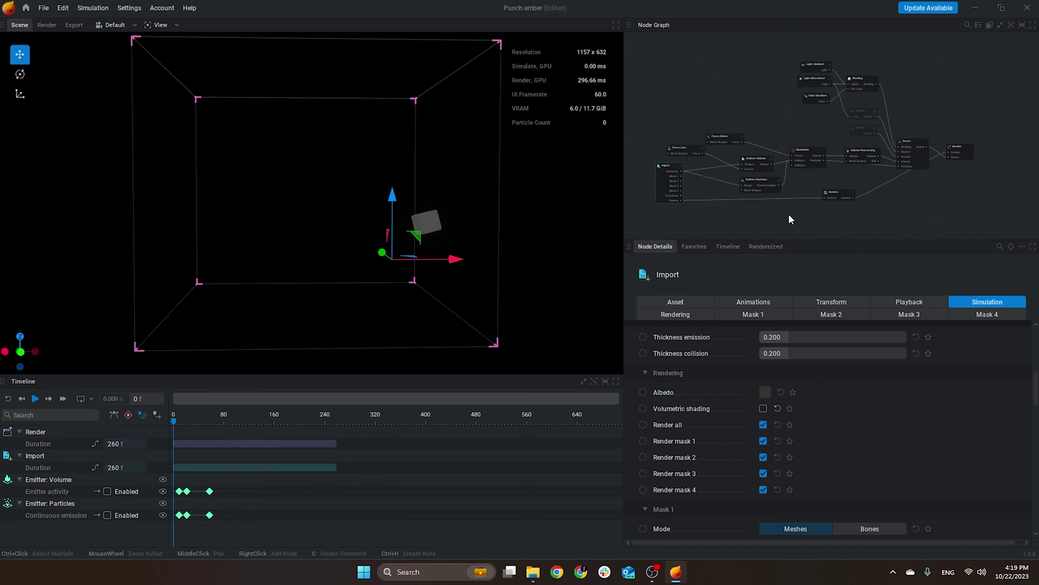
{"action": "scroll", "coordinate": [793, 215], "scroll_direction": "up", "scroll_amount": 3}
Show the Render node's export settings: a 260-frame 4096×2160 PNG sequence to Renders\Punch
{"action": "left_click_drag", "start_coordinate": [809, 177], "coordinate": [807, 182]}
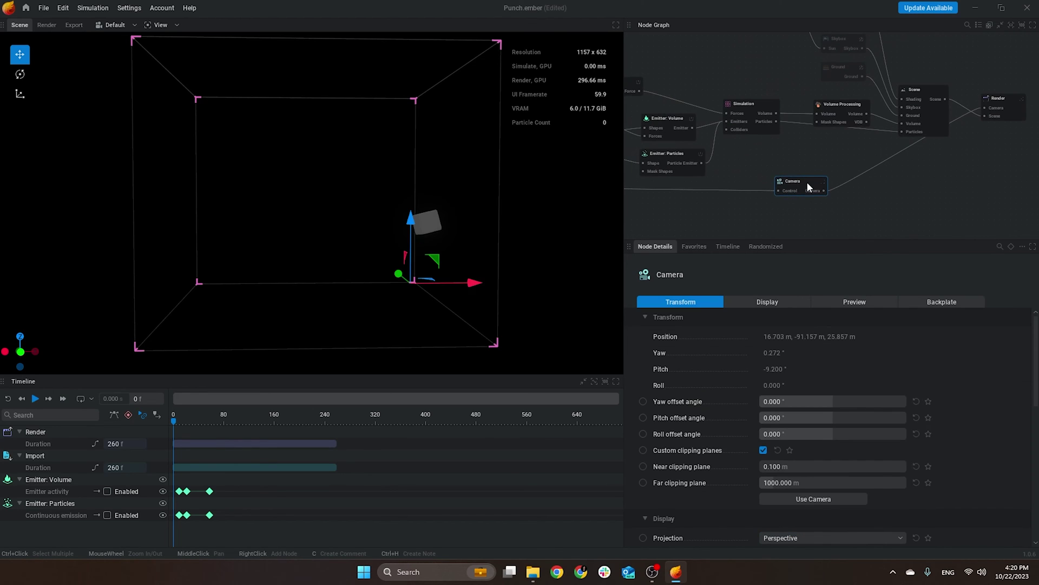
{"action": "left_click", "coordinate": [915, 106]}
{"action": "scroll", "coordinate": [823, 401], "scroll_direction": "down", "scroll_amount": 2}
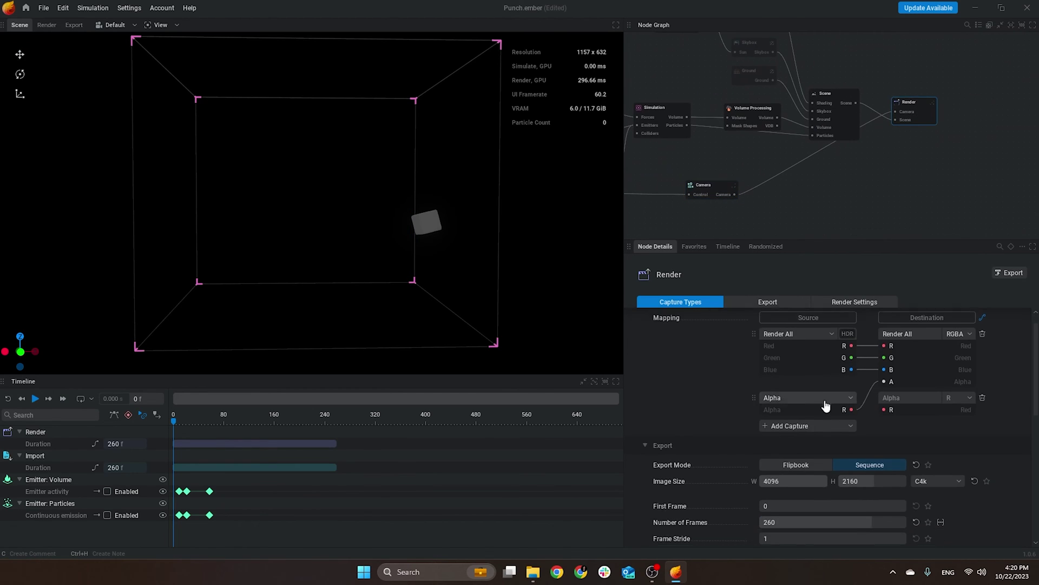
{"action": "scroll", "coordinate": [886, 447], "scroll_direction": "down", "scroll_amount": 4}
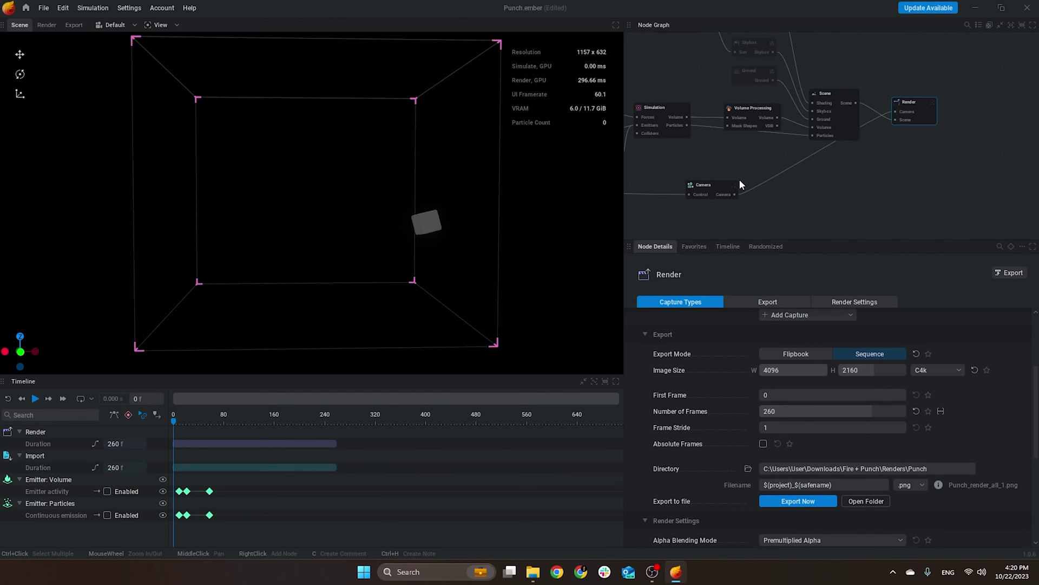
{"action": "middle_click_drag", "start_coordinate": [740, 179], "coordinate": [793, 174]}
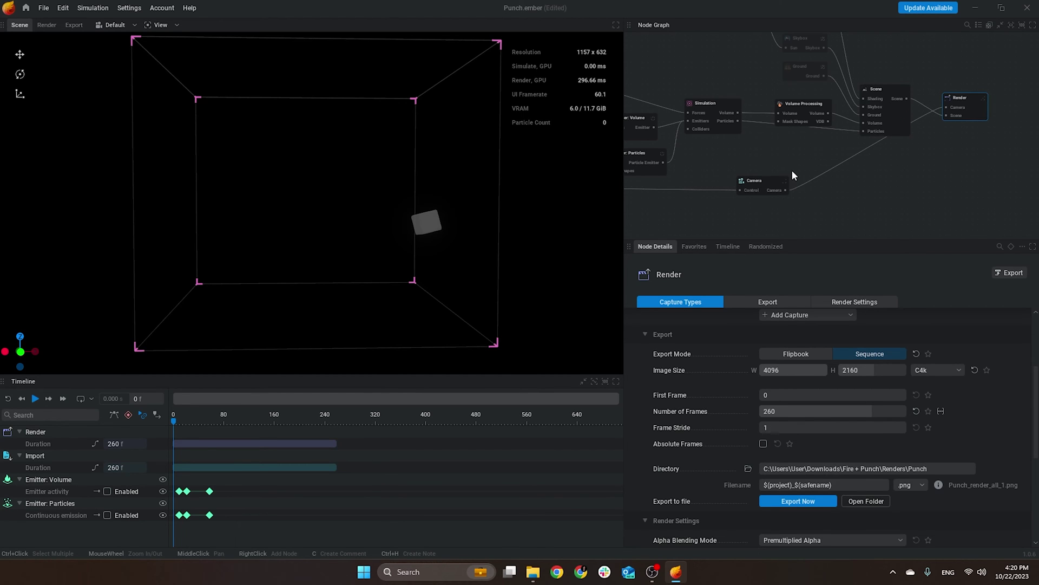
Show the Simulation node's Time Control settings
{"action": "left_click", "coordinate": [694, 102]}
{"action": "scroll", "coordinate": [766, 459], "scroll_direction": "down", "scroll_amount": 10}
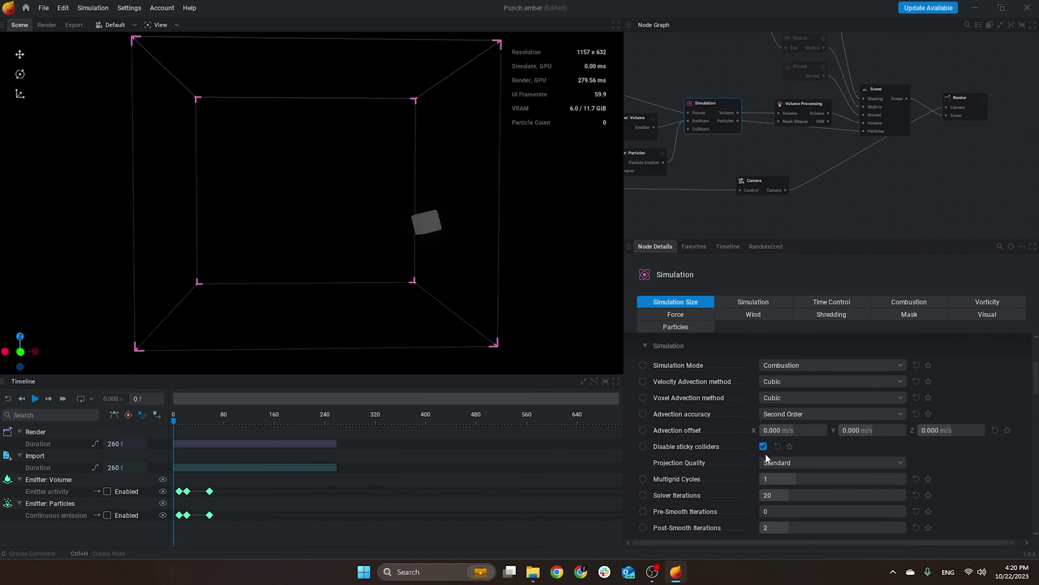
{"action": "left_click", "coordinate": [832, 303]}
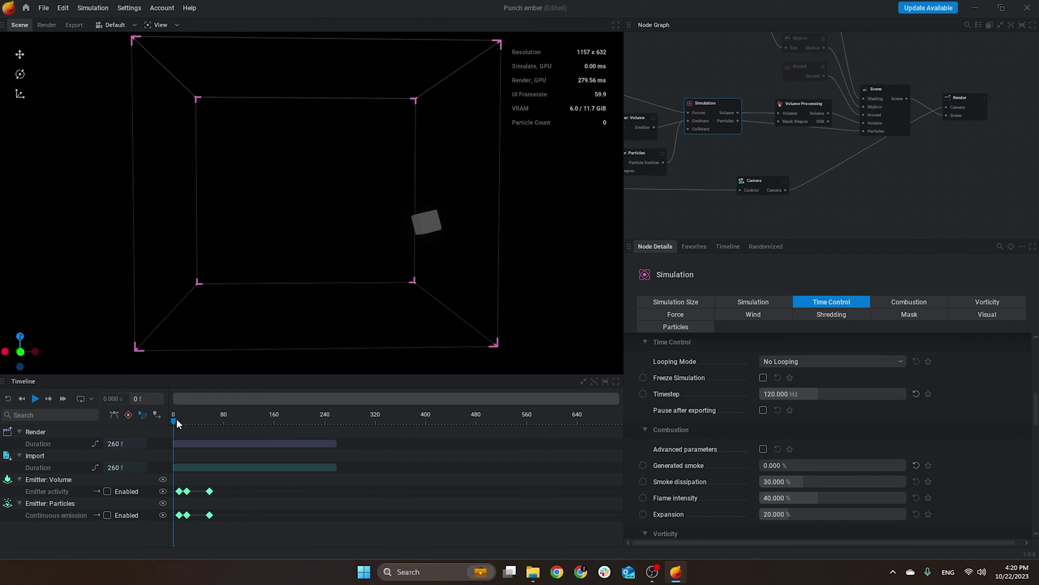
Scrub to frame 75 to preview the cube's motion, return to frame 0, and select the Import node
{"action": "left_click_drag", "start_coordinate": [177, 418], "coordinate": [141, 427]}
{"action": "middle_click_drag", "start_coordinate": [677, 169], "coordinate": [763, 173]}
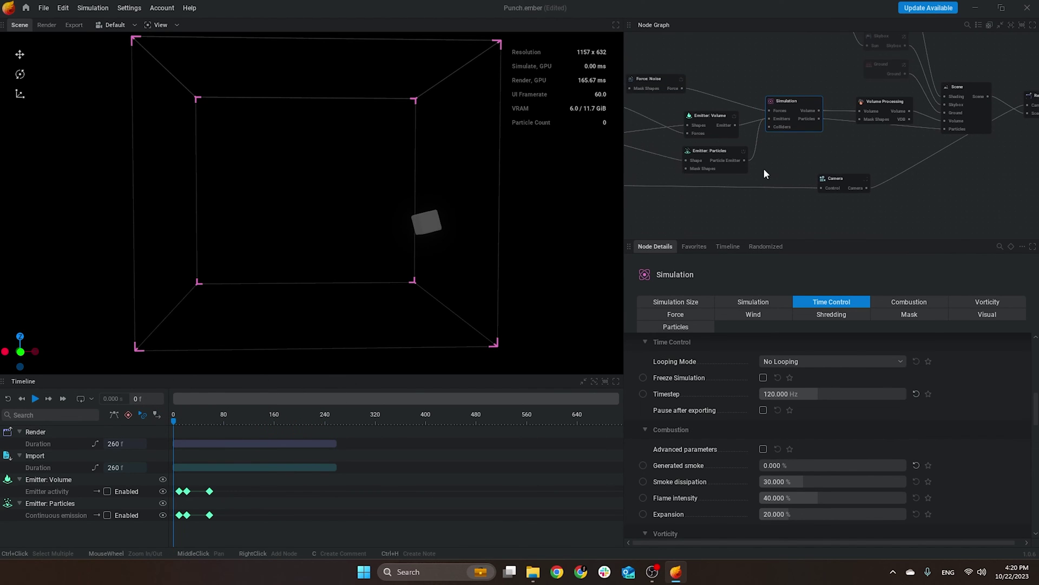
{"action": "left_click", "coordinate": [632, 133]}
Review the Emitter: Particles and Emitter: Volume node settings
{"action": "left_click_drag", "start_coordinate": [632, 130], "coordinate": [685, 132]}
{"action": "left_click", "coordinate": [778, 150]}
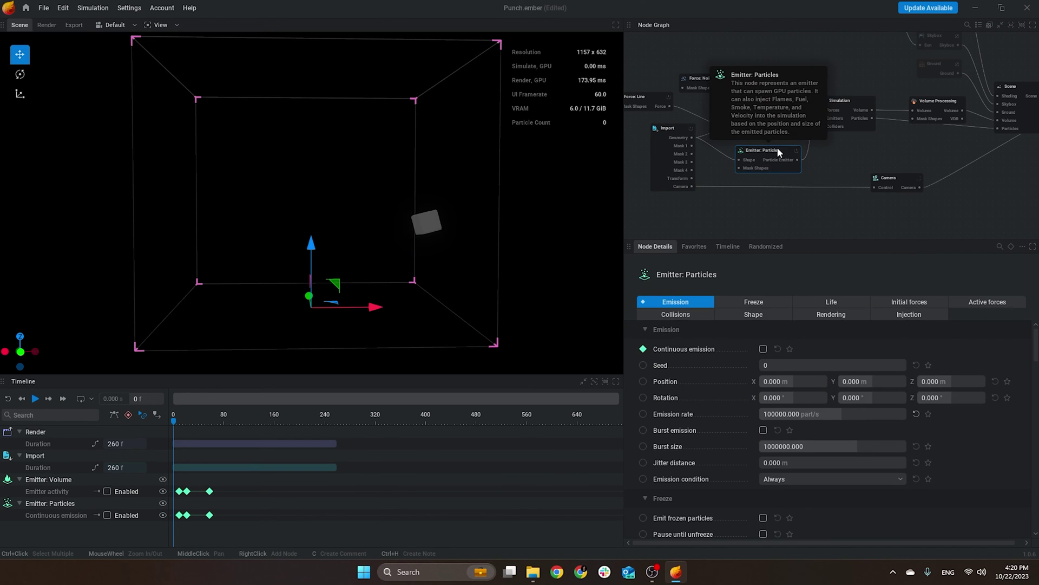
{"action": "left_click", "coordinate": [767, 113]}
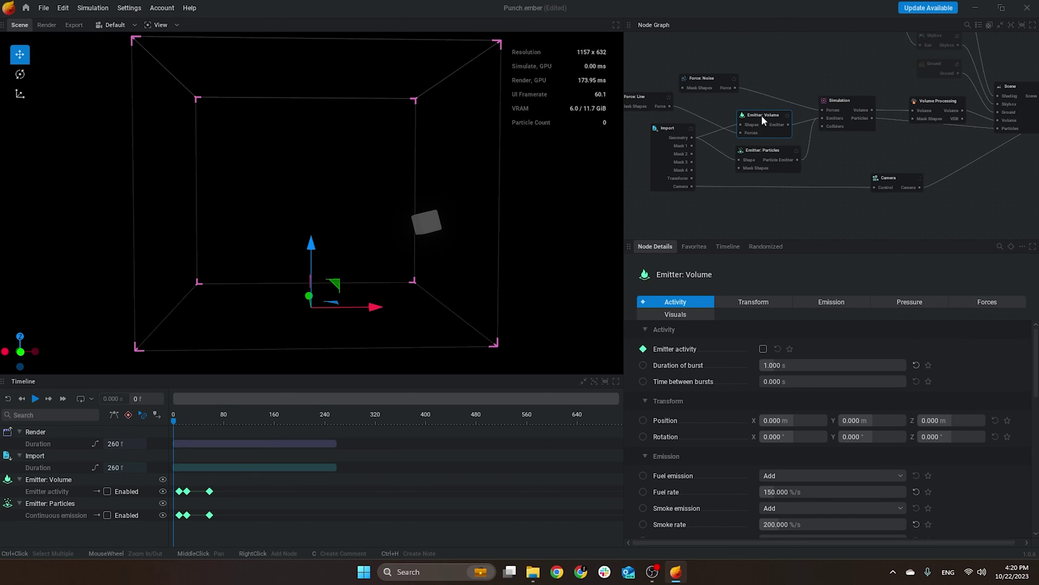
{"action": "scroll", "coordinate": [823, 383], "scroll_direction": "down", "scroll_amount": 5}
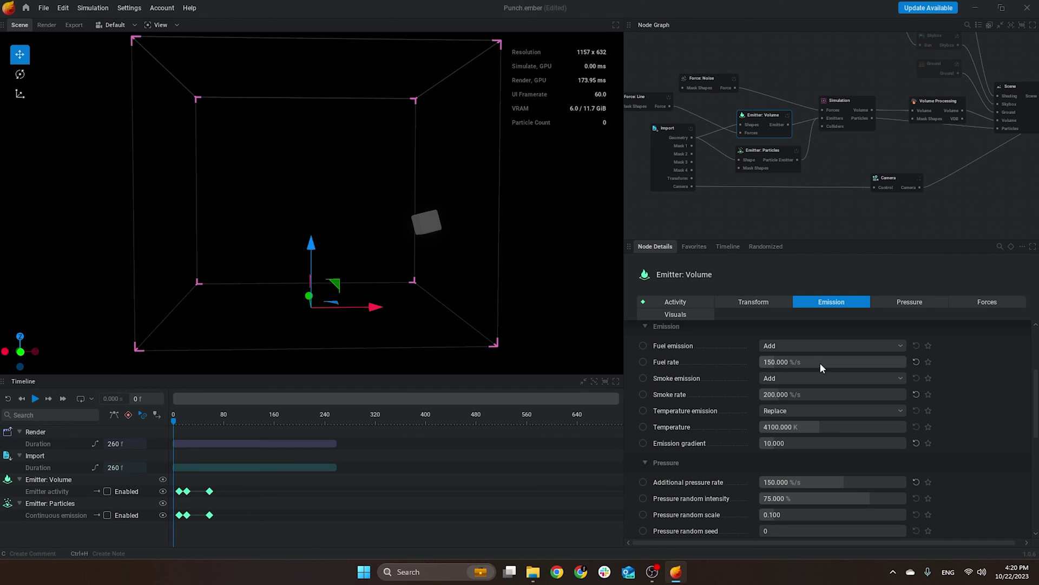
{"action": "scroll", "coordinate": [822, 422], "scroll_direction": "down", "scroll_amount": 4}
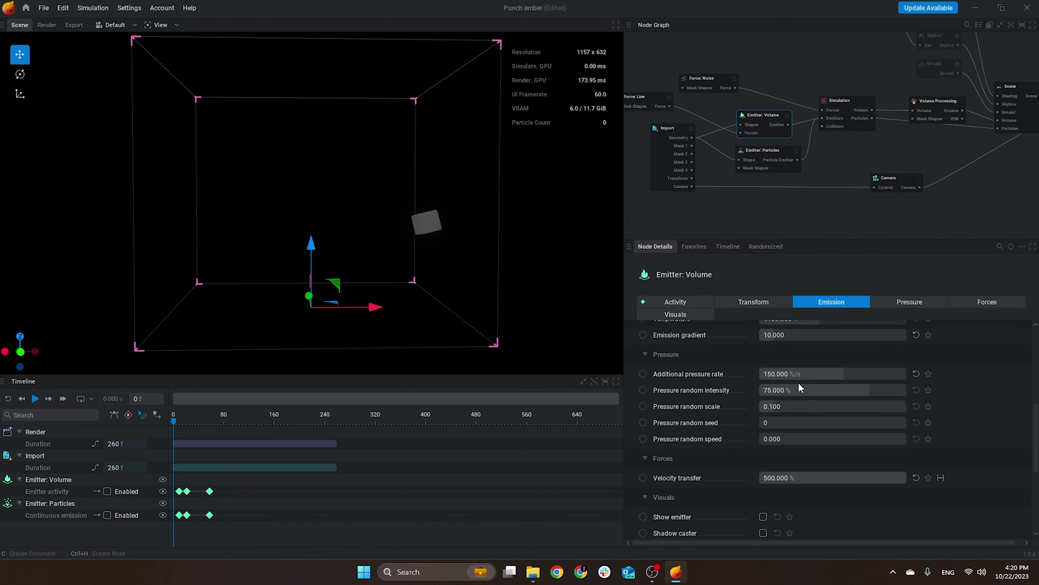
{"action": "scroll", "coordinate": [791, 401], "scroll_direction": "down", "scroll_amount": 2}
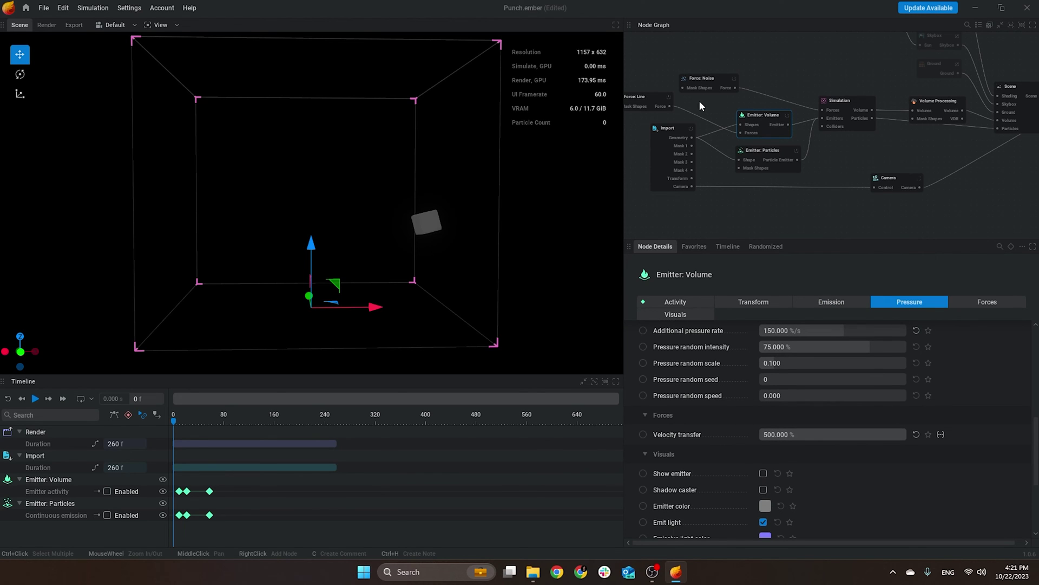
{"action": "middle_click_drag", "start_coordinate": [720, 105], "coordinate": [756, 108]}
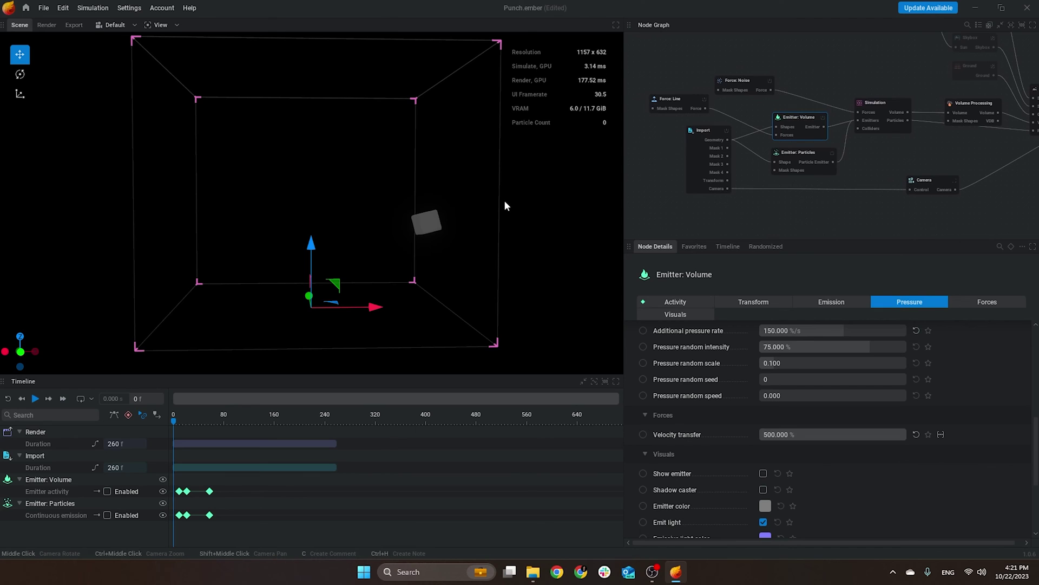
Play the simulation to frame 16, then check Force: Line and the Simulation's 400×400×350 voxel size
{"action": "key", "text": "space"}
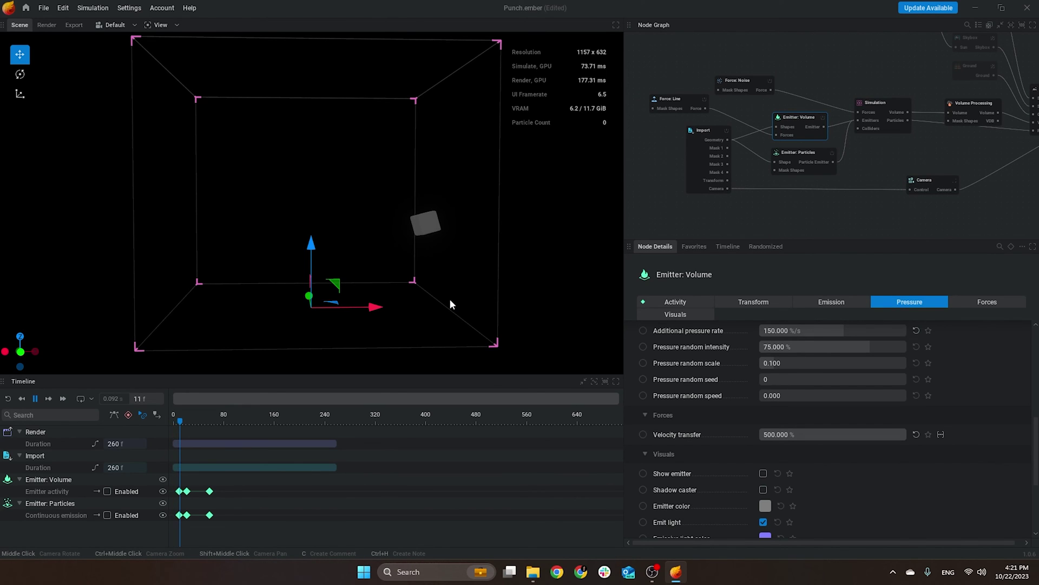
{"action": "key", "text": "space"}
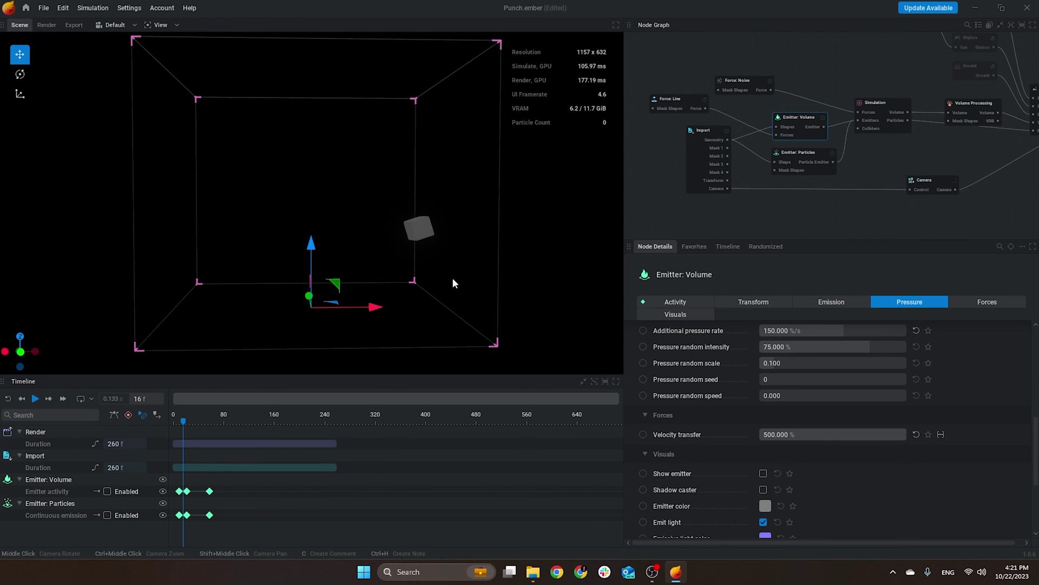
{"action": "left_click", "coordinate": [661, 105]}
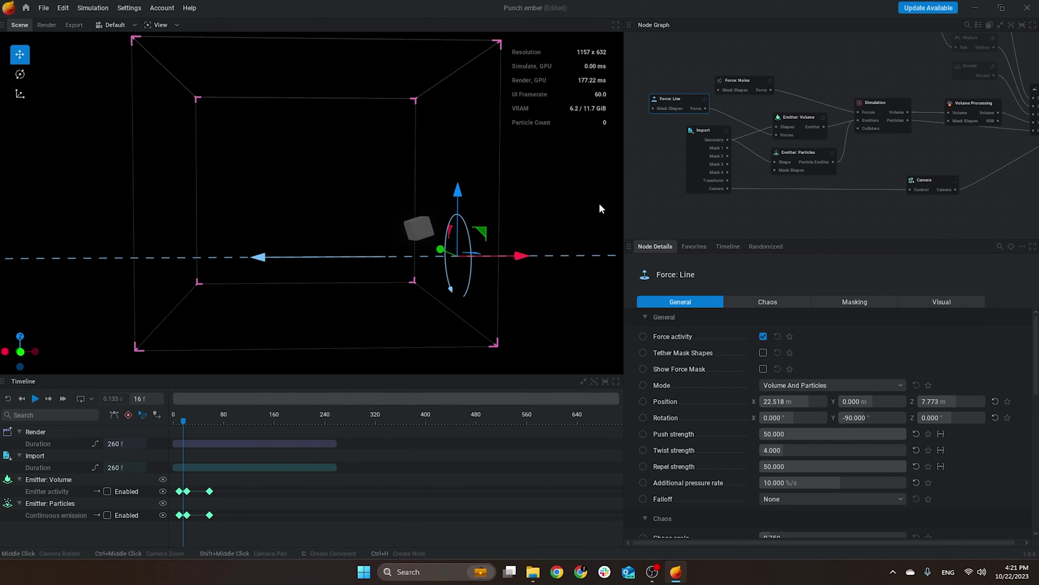
{"action": "left_click", "coordinate": [888, 107]}
{"action": "scroll", "coordinate": [715, 383], "scroll_direction": "up", "scroll_amount": 5}
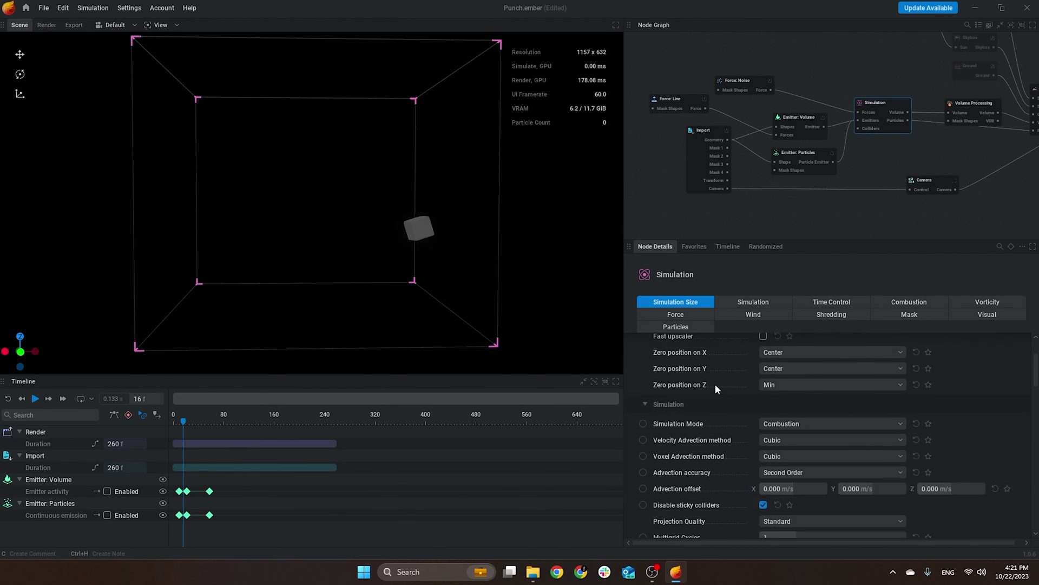
{"action": "scroll", "coordinate": [714, 383], "scroll_direction": "up", "scroll_amount": 3}
Set the X and Z voxel counts to 200 and apply the new resolution
{"action": "left_click", "coordinate": [787, 376]}
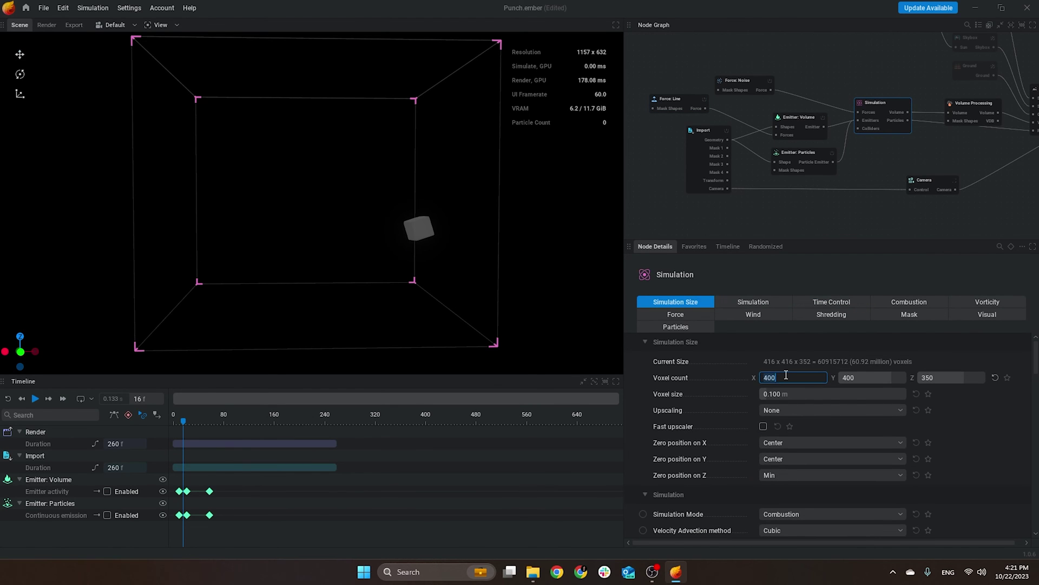
{"action": "type", "text": "200"}
{"action": "key", "text": "Return"}
{"action": "left_click", "coordinate": [961, 378]}
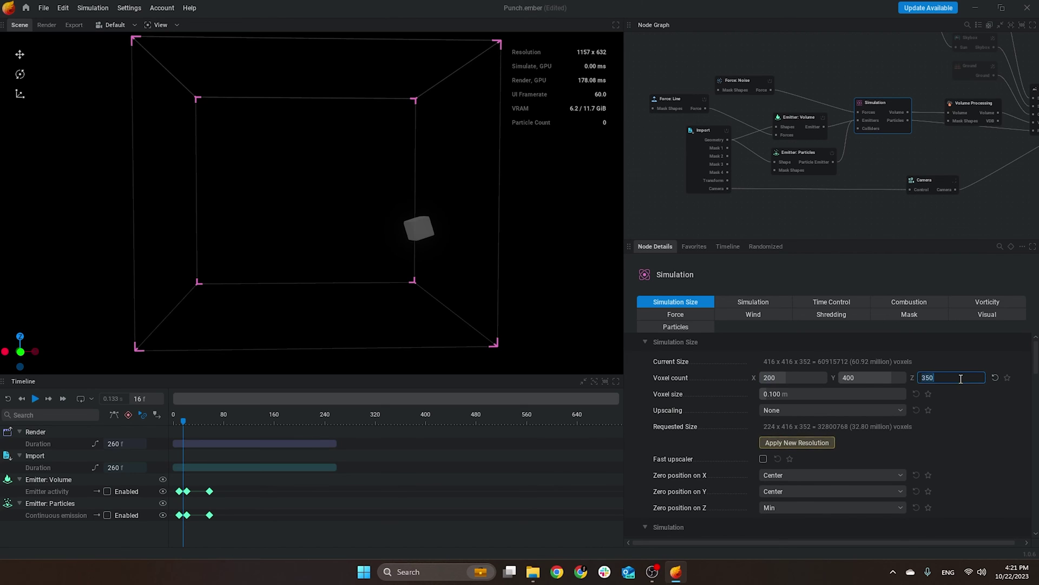
{"action": "type", "text": "200"}
{"action": "left_click", "coordinate": [812, 443]}
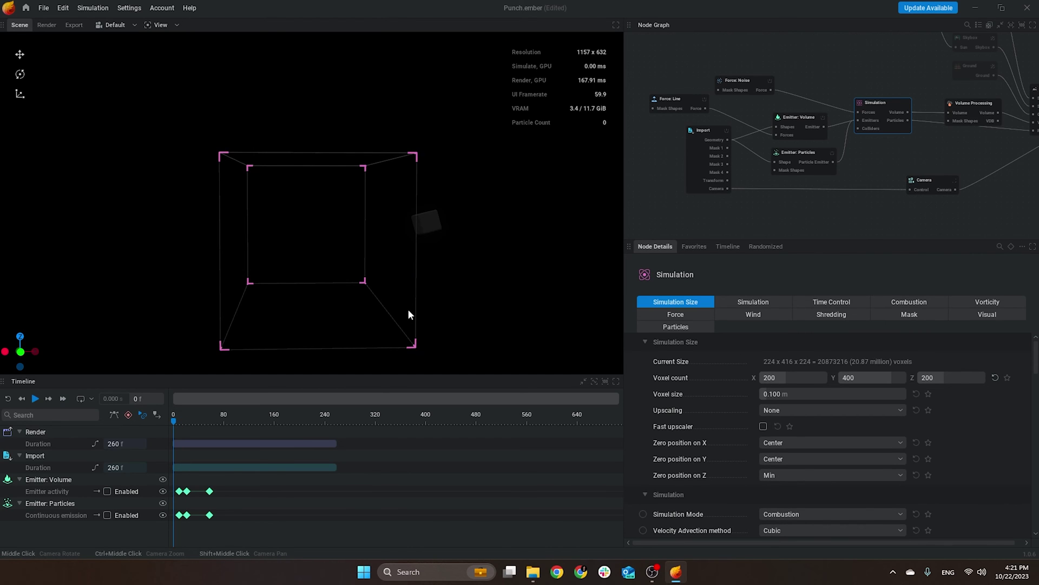
Play the fire simulation to around frame 104 and bypass the Emitter: Volume node
{"action": "key", "text": "space"}
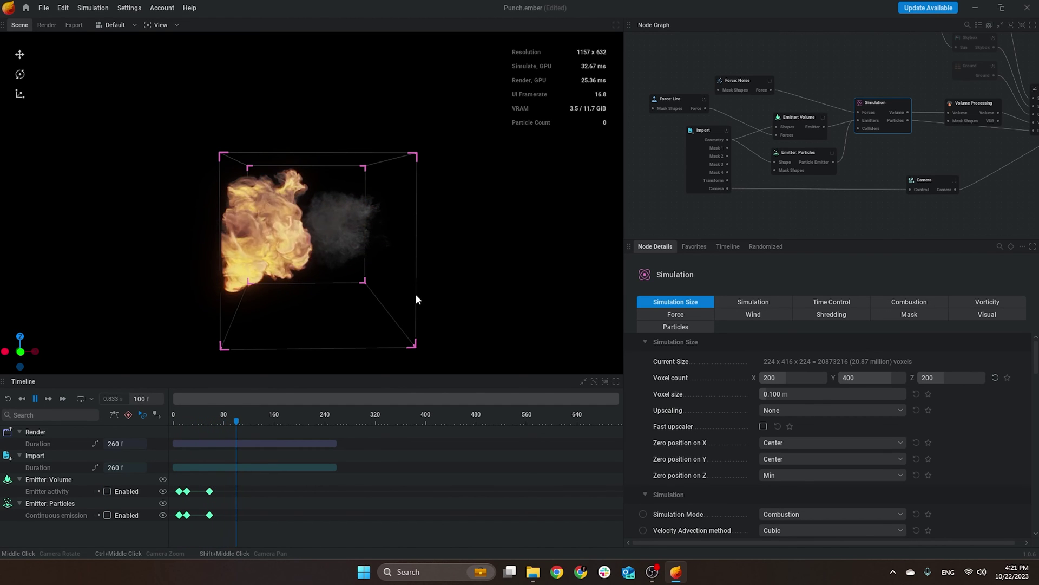
{"action": "key", "text": "space"}
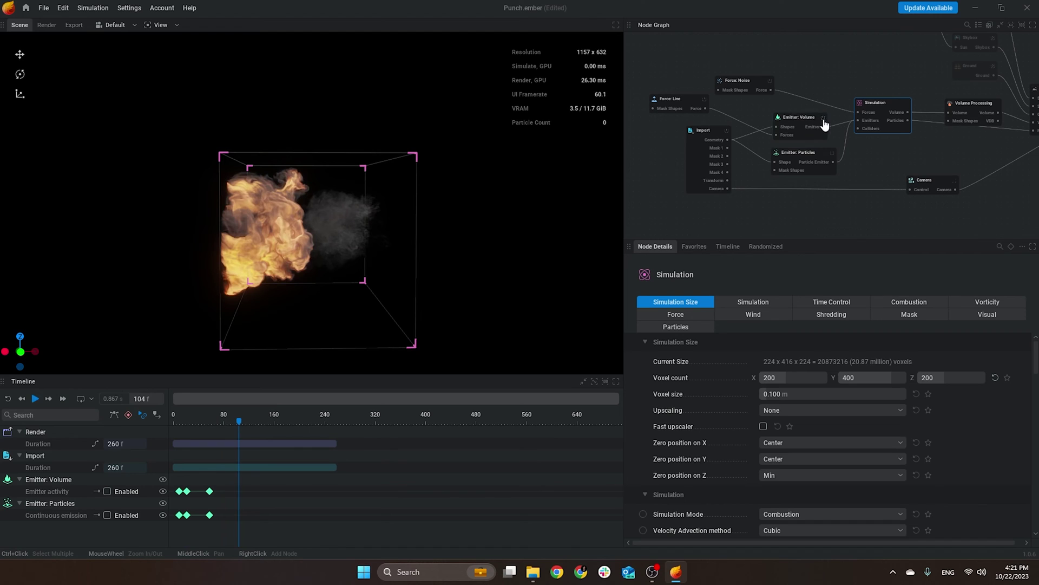
{"action": "left_click", "coordinate": [823, 117]}
Review Emitter: Particles' Life, Collisions, Shape, Rendering and Injection settings
{"action": "left_click", "coordinate": [810, 157]}
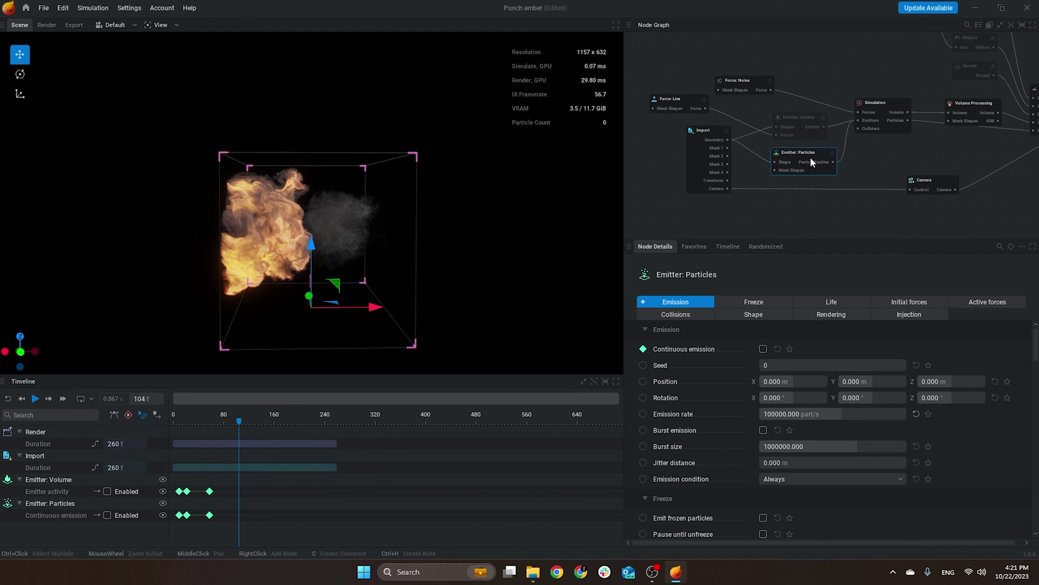
{"action": "left_click", "coordinate": [835, 301]}
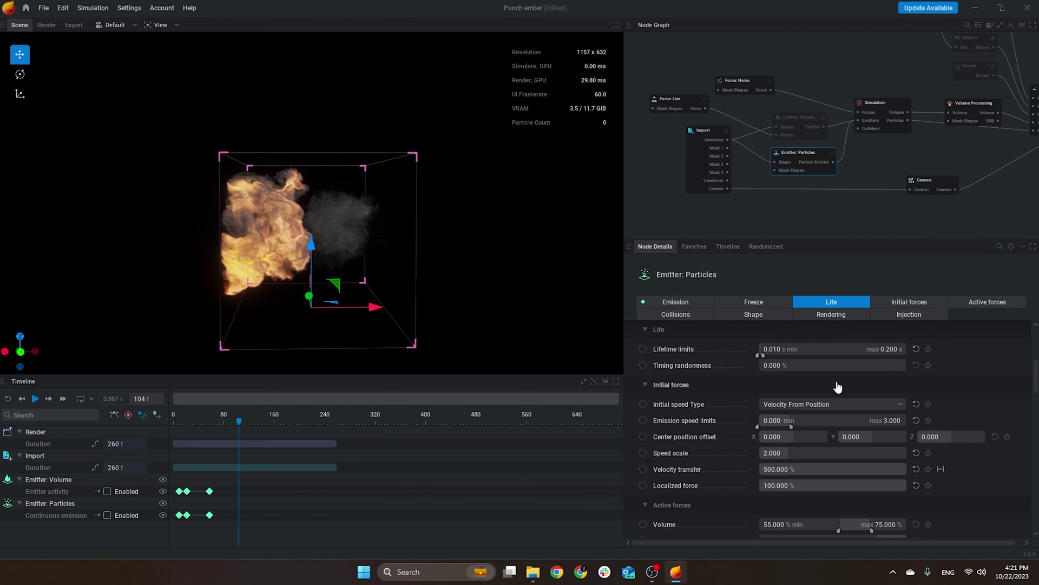
{"action": "scroll", "coordinate": [774, 385], "scroll_direction": "down", "scroll_amount": 10}
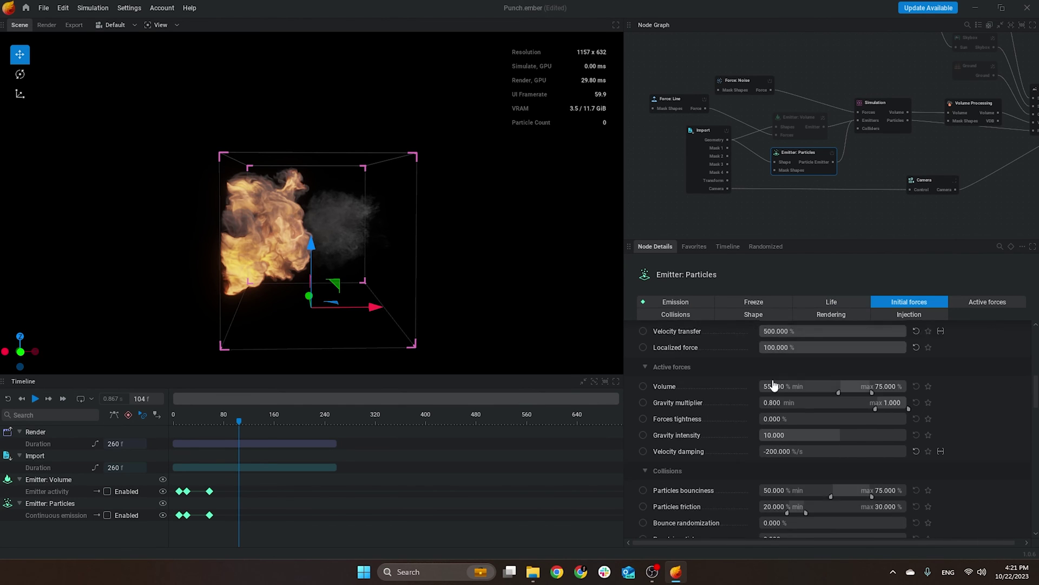
{"action": "scroll", "coordinate": [762, 389], "scroll_direction": "down", "scroll_amount": 4}
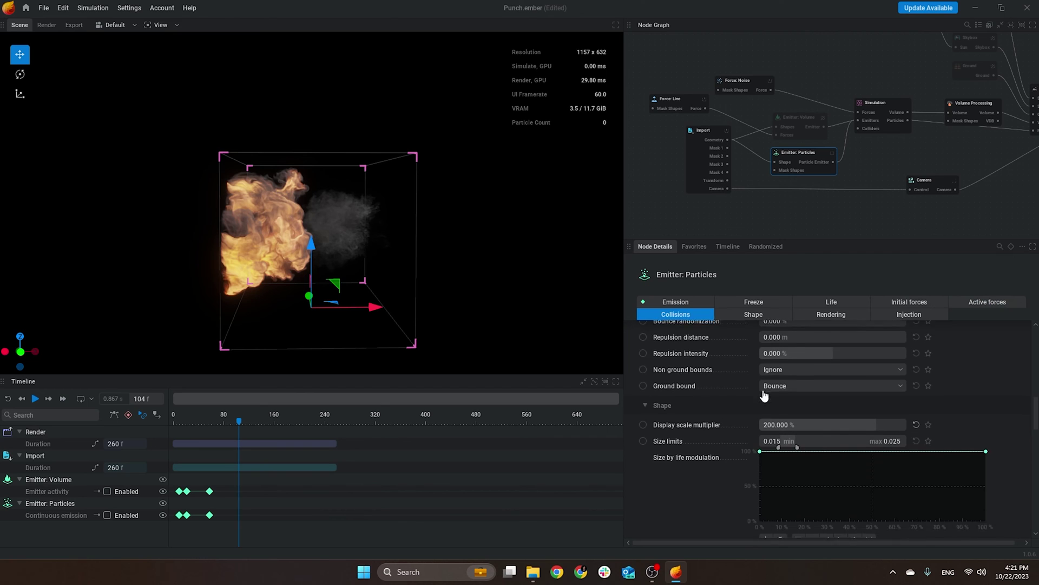
{"action": "scroll", "coordinate": [735, 441], "scroll_direction": "down", "scroll_amount": 10}
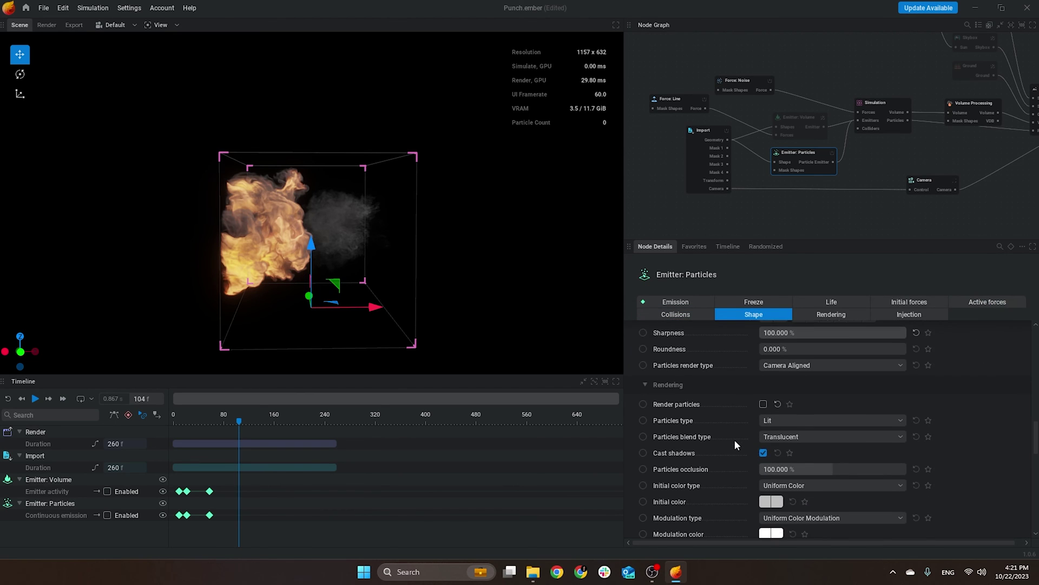
{"action": "scroll", "coordinate": [723, 390], "scroll_direction": "up", "scroll_amount": 1}
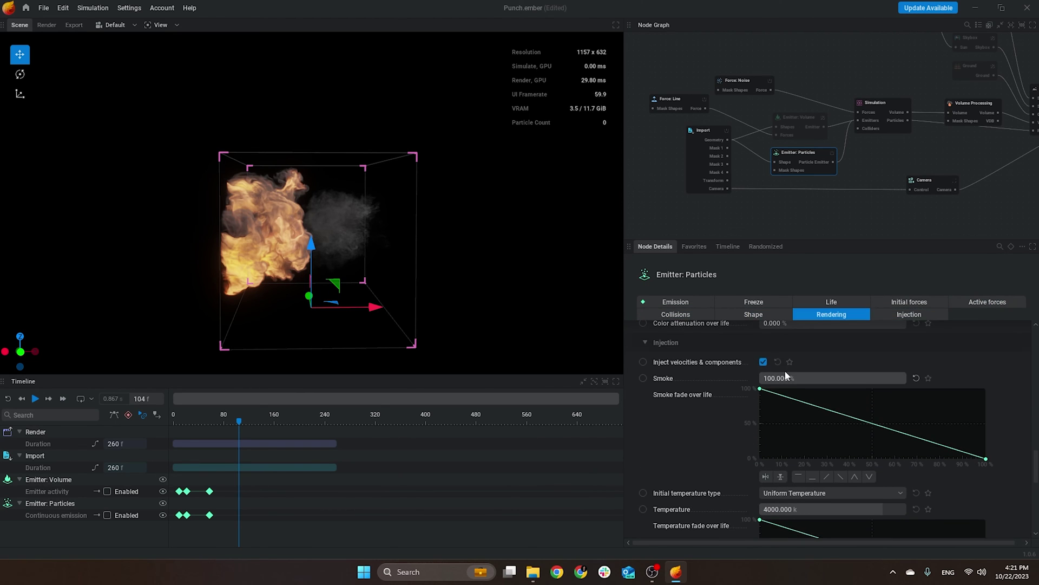
{"action": "scroll", "coordinate": [749, 441], "scroll_direction": "down", "scroll_amount": 4}
{"action": "scroll", "coordinate": [752, 434], "scroll_direction": "down", "scroll_amount": 5}
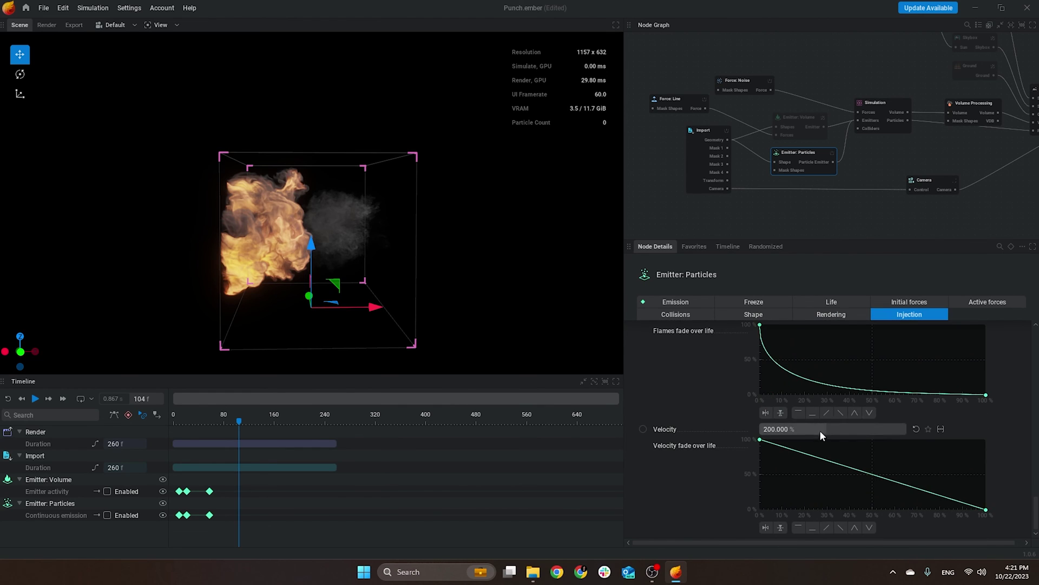
{"action": "scroll", "coordinate": [721, 443], "scroll_direction": "up", "scroll_amount": 15}
{"action": "scroll", "coordinate": [722, 440], "scroll_direction": "up", "scroll_amount": 15}
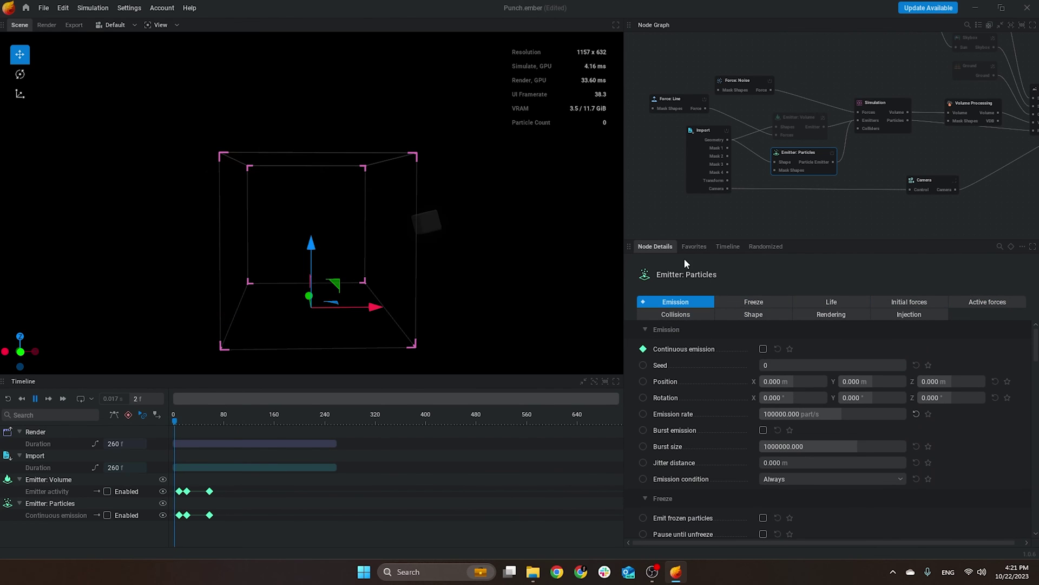
Play the particles-only fireball to frame 82, then tidy the Simulation and Emitter nodes in the graph
{"action": "key", "text": "space"}
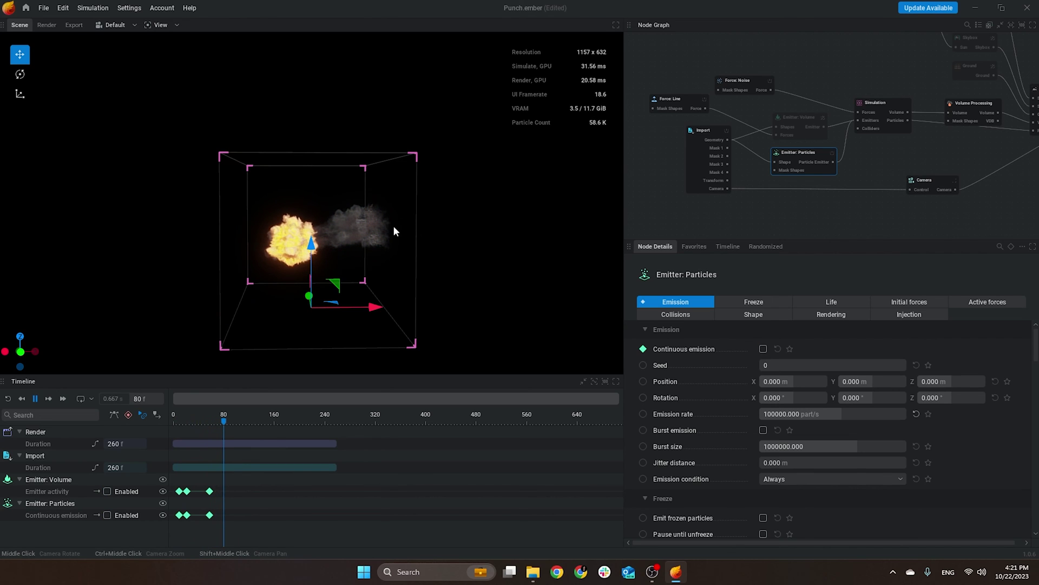
{"action": "key", "text": "space"}
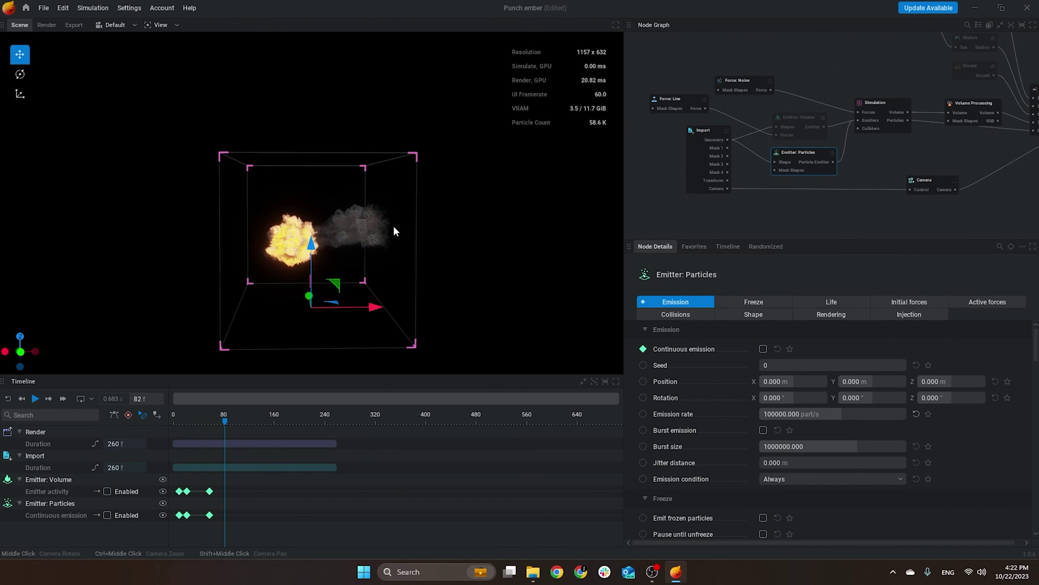
{"action": "left_click", "coordinate": [888, 113]}
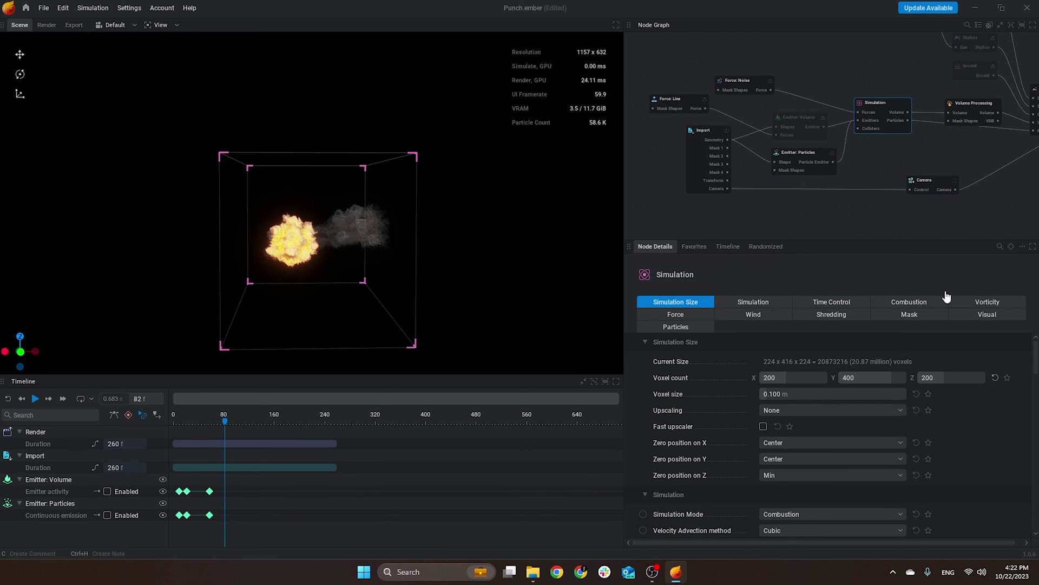
{"action": "left_click_drag", "start_coordinate": [882, 105], "coordinate": [889, 103]}
{"action": "left_click", "coordinate": [905, 113]}
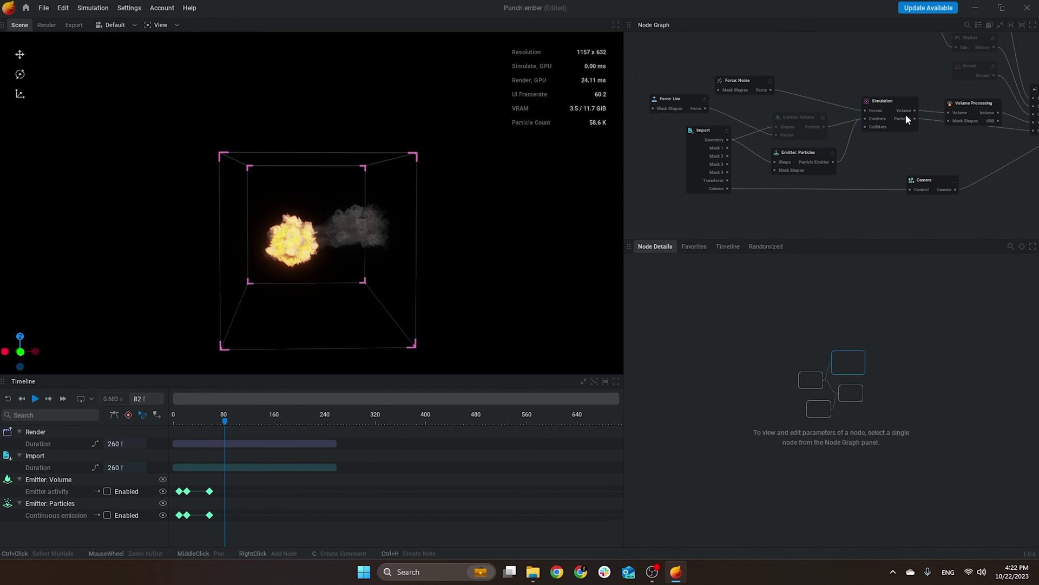
{"action": "left_click", "coordinate": [804, 121]}
{"action": "left_click", "coordinate": [807, 157]}
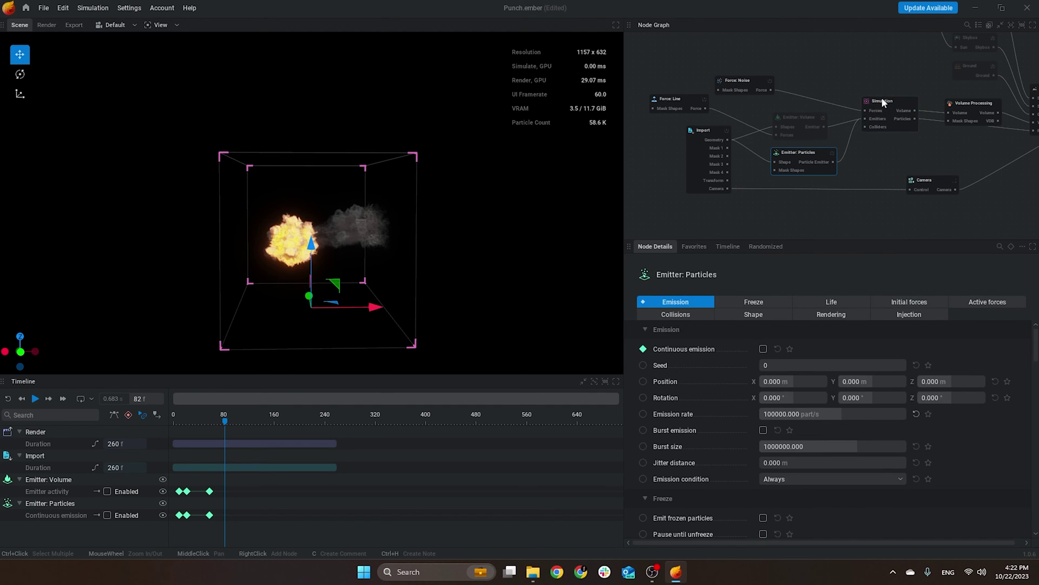
{"action": "left_click_drag", "start_coordinate": [882, 97], "coordinate": [889, 96]}
{"action": "left_click", "coordinate": [802, 125]}
{"action": "left_click_drag", "start_coordinate": [789, 120], "coordinate": [798, 116]}
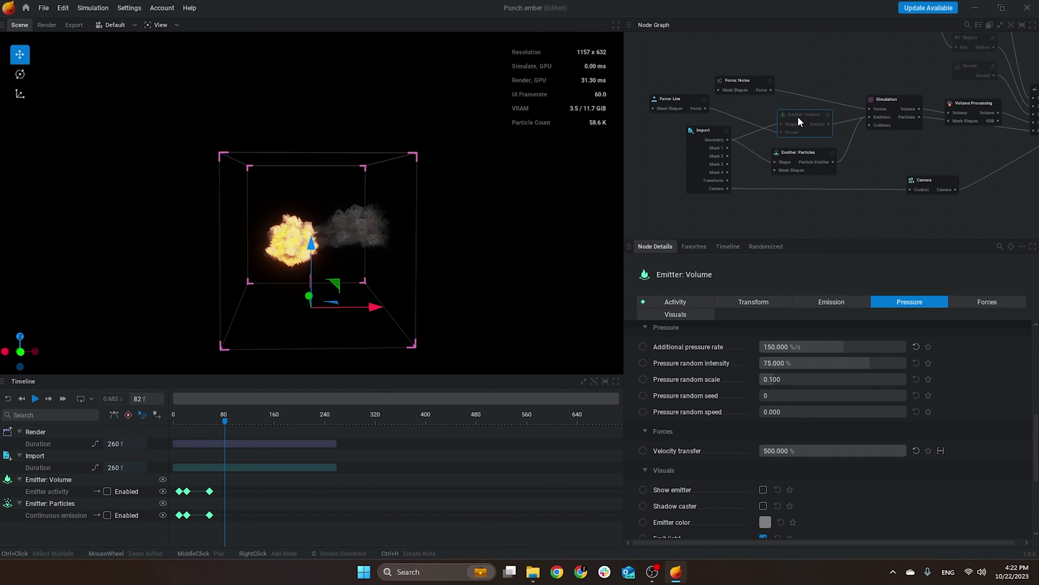
Check the Emitter: Particles, Force: Line and Force: Noise settings and restart playback
{"action": "left_click", "coordinate": [798, 153]}
{"action": "left_click", "coordinate": [692, 98]}
{"action": "left_click", "coordinate": [728, 82]}
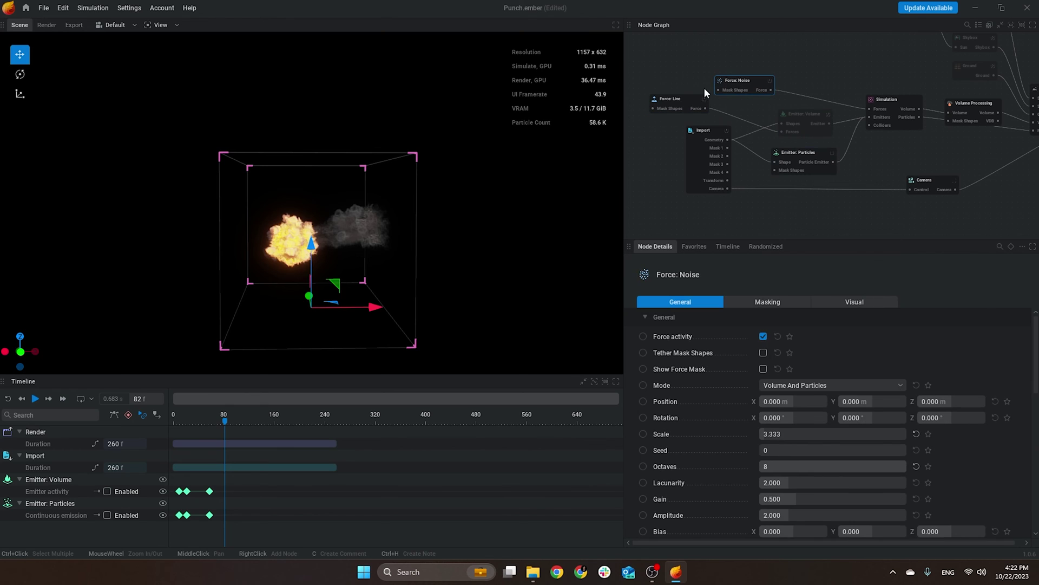
{"action": "key", "text": "r"}
{"action": "left_click", "coordinate": [790, 166]}
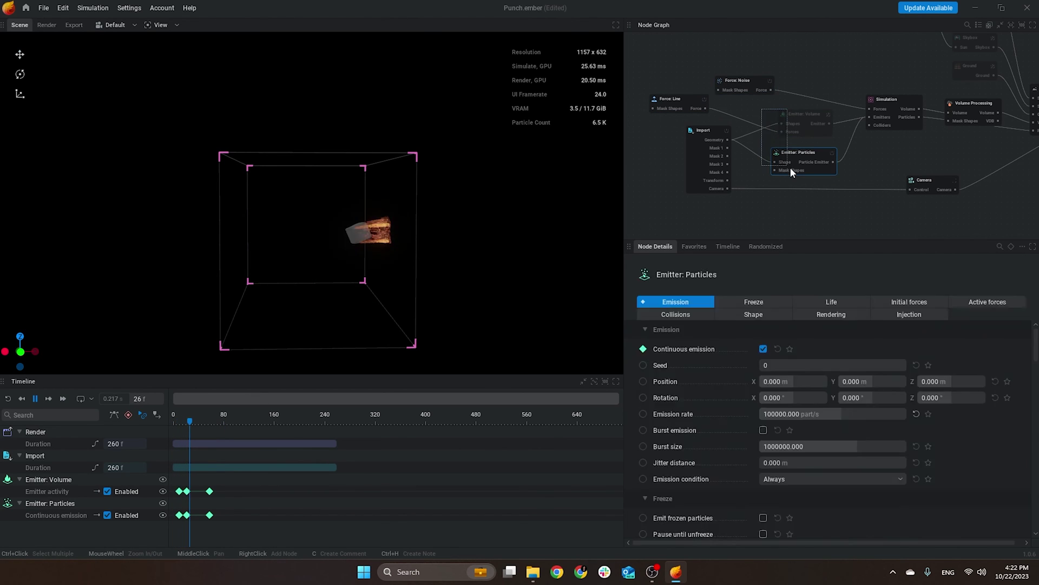
{"action": "left_click", "coordinate": [736, 174]}
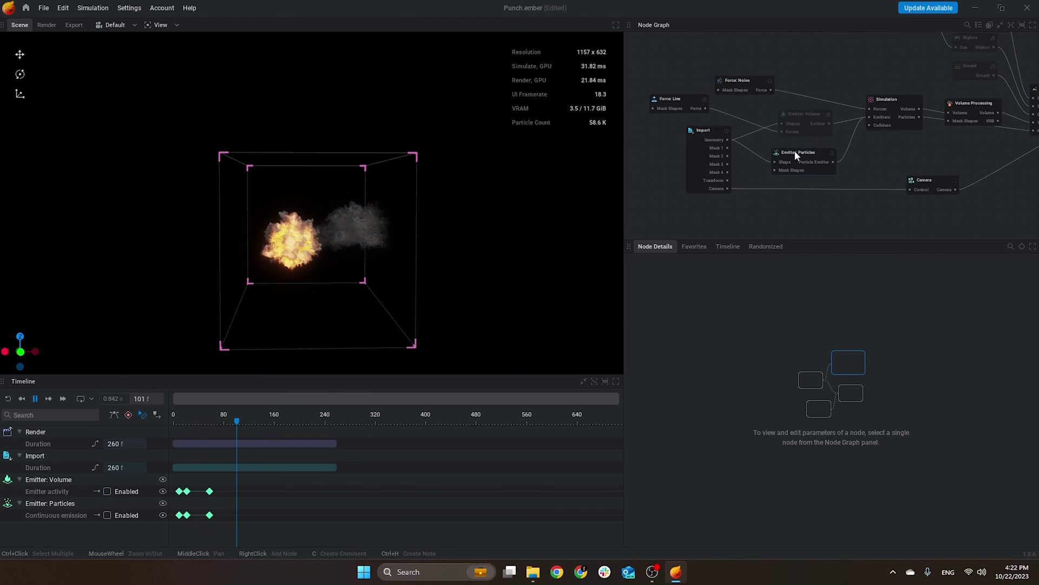
{"action": "key", "text": "r"}
Re-enable Emitter: Volume and play the simulation with both emitters to frame 97
{"action": "left_click", "coordinate": [828, 114]}
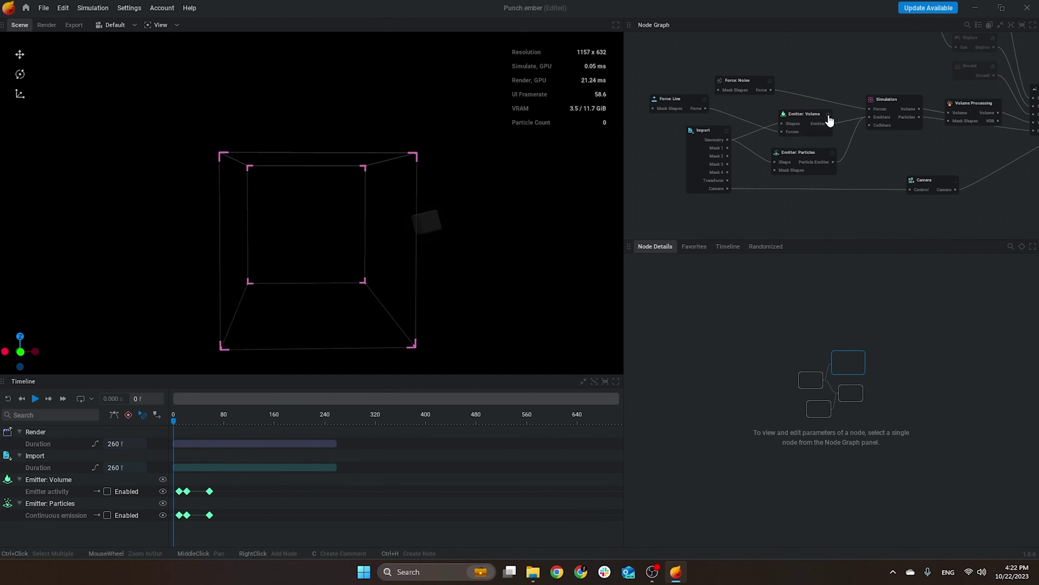
{"action": "left_click_drag", "start_coordinate": [797, 116], "coordinate": [788, 120]}
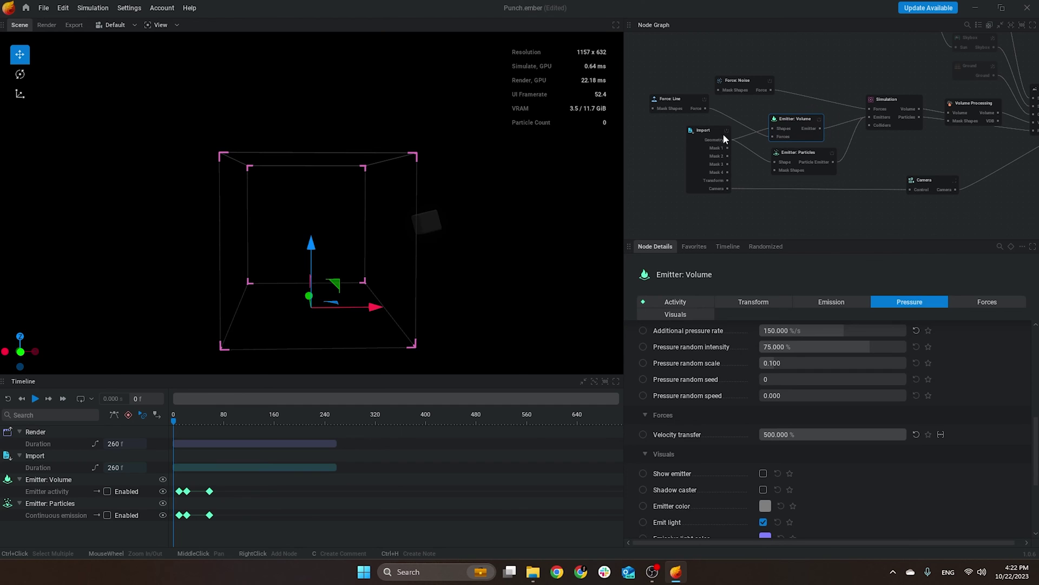
{"action": "key", "text": "space"}
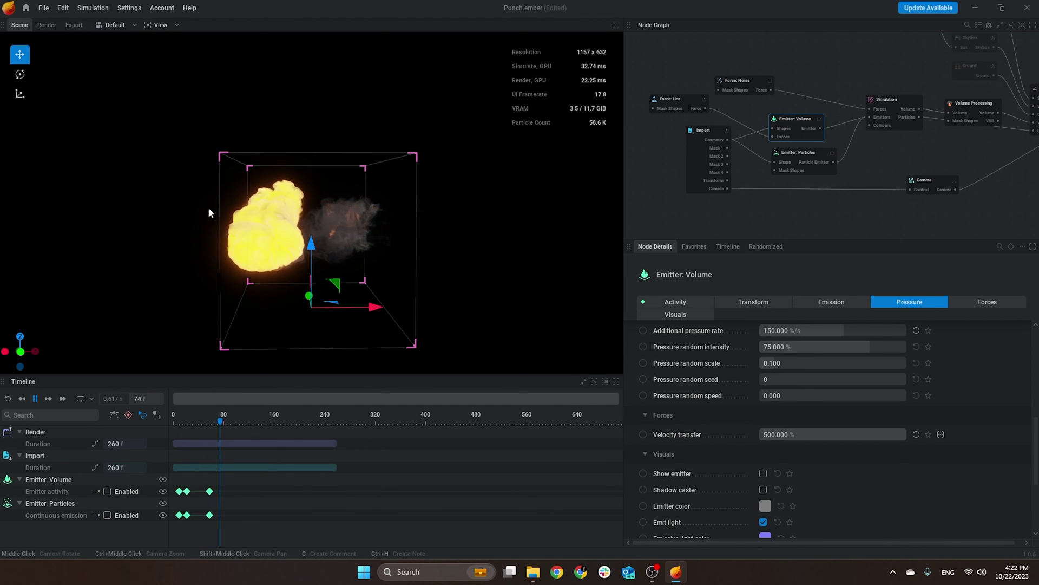
{"action": "key", "text": "space"}
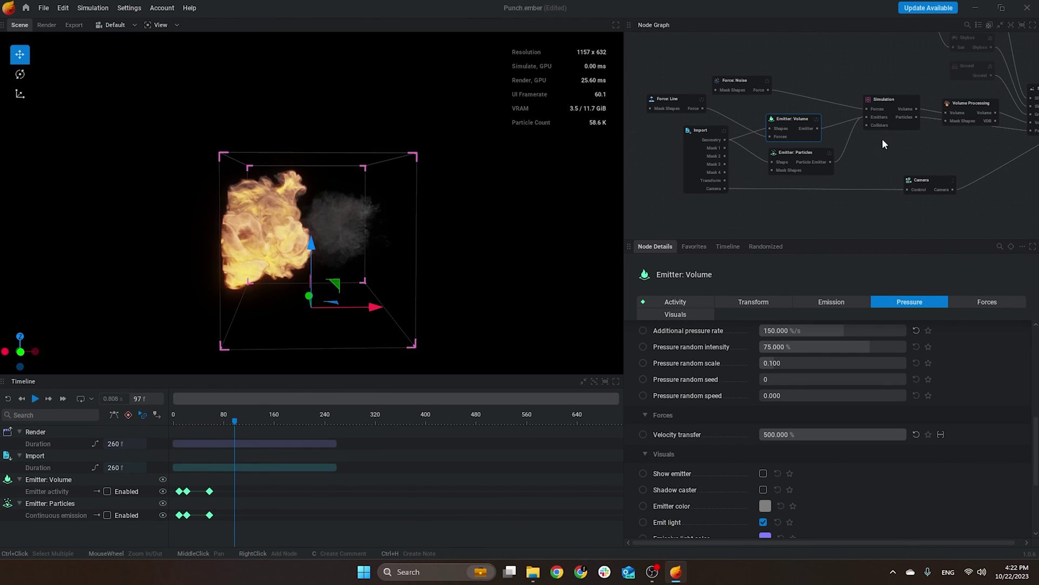
{"action": "middle_click_drag", "start_coordinate": [881, 138], "coordinate": [855, 142]}
Set Volume Processing's Sharpen temperature to -50
{"action": "left_click", "coordinate": [945, 103]}
{"action": "scroll", "coordinate": [791, 301], "scroll_direction": "down", "scroll_amount": 4}
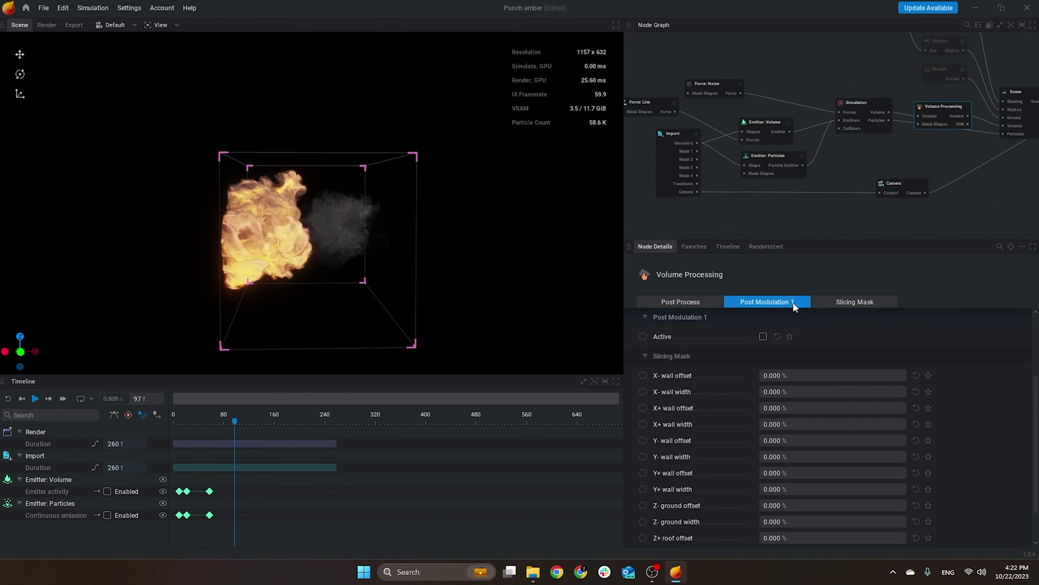
{"action": "scroll", "coordinate": [754, 339], "scroll_direction": "up", "scroll_amount": 4}
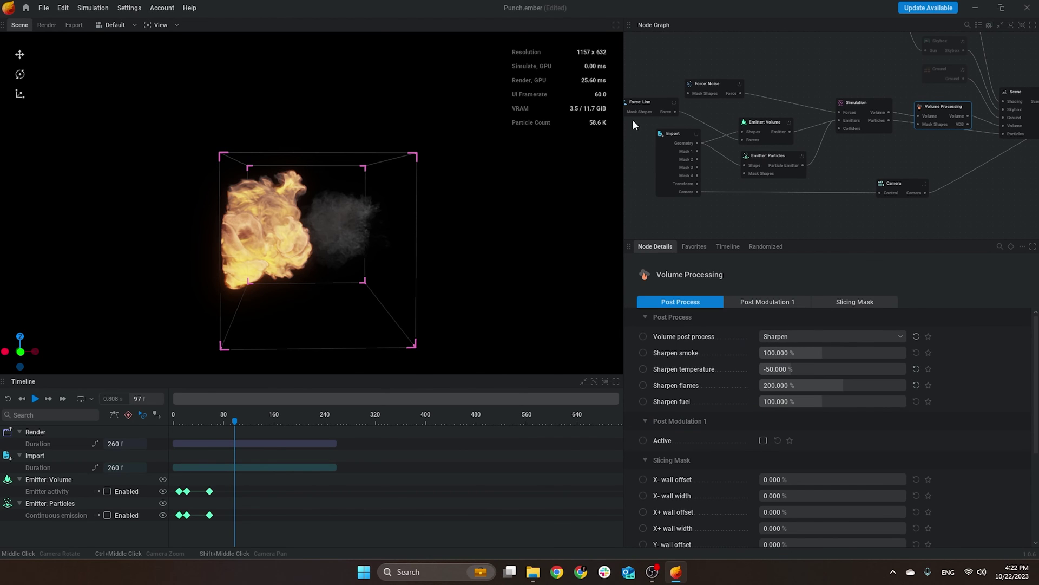
{"action": "middle_click_drag", "start_coordinate": [870, 162], "coordinate": [734, 171]}
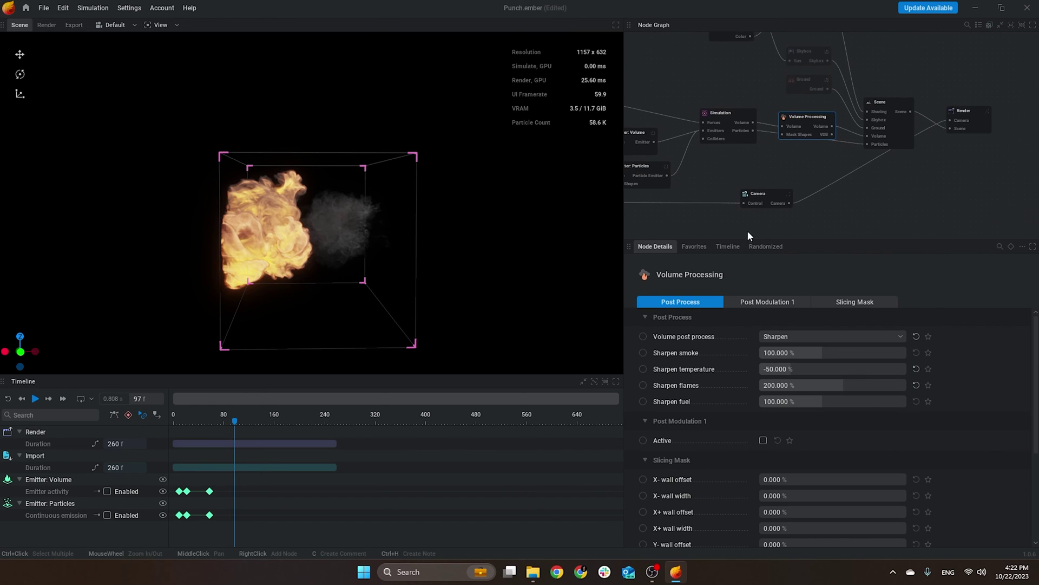
{"action": "left_click_drag", "start_coordinate": [788, 368], "coordinate": [817, 368]}
{"action": "left_click", "coordinate": [801, 368]}
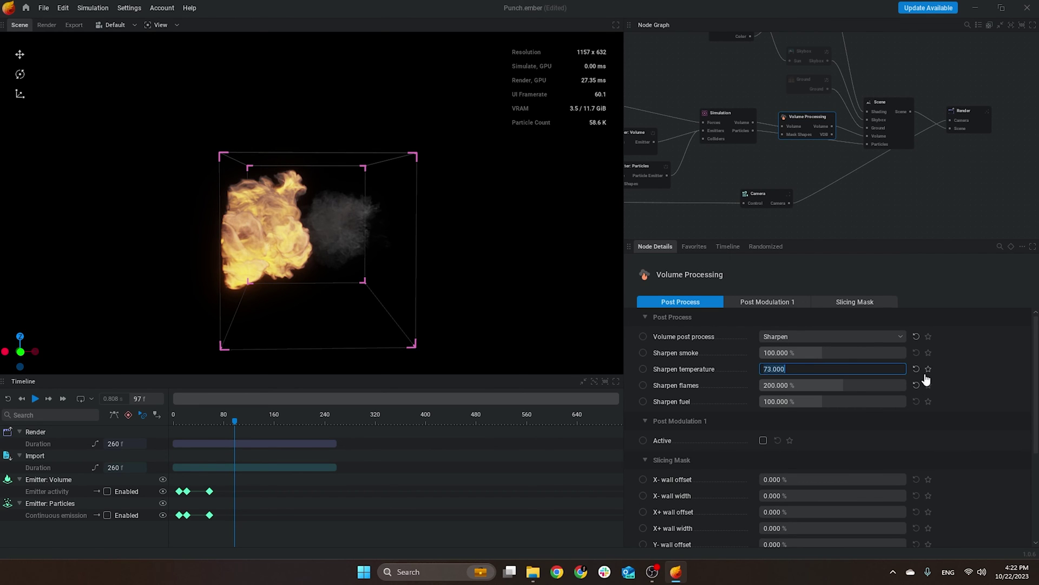
{"action": "type", "text": "-50"}
{"action": "key", "text": "Return"}
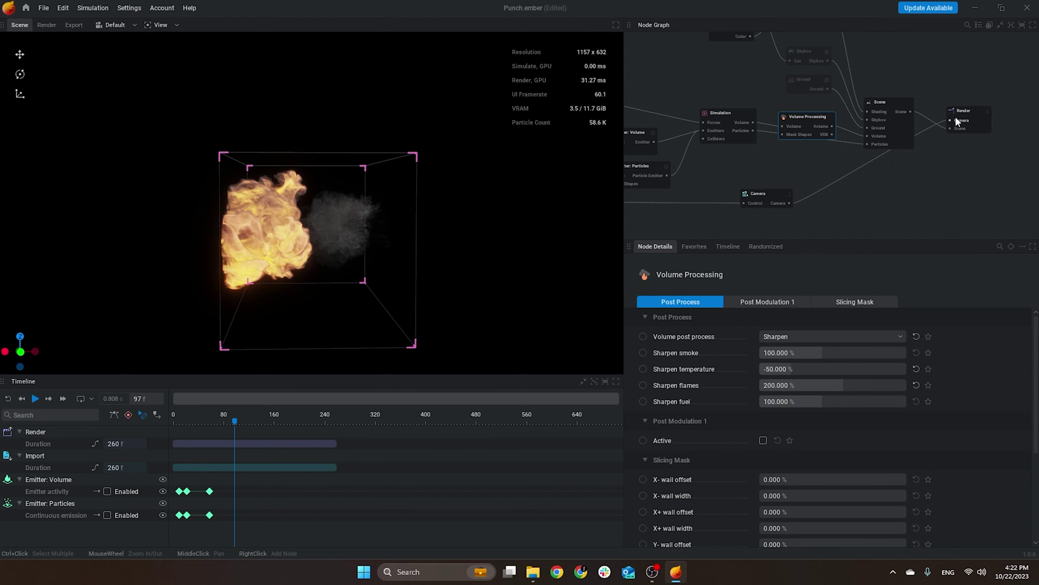
Show the Render node's Export settings
{"action": "left_click", "coordinate": [960, 114]}
{"action": "scroll", "coordinate": [821, 481], "scroll_direction": "down", "scroll_amount": 5}
{"action": "scroll", "coordinate": [822, 480], "scroll_direction": "down", "scroll_amount": 1}
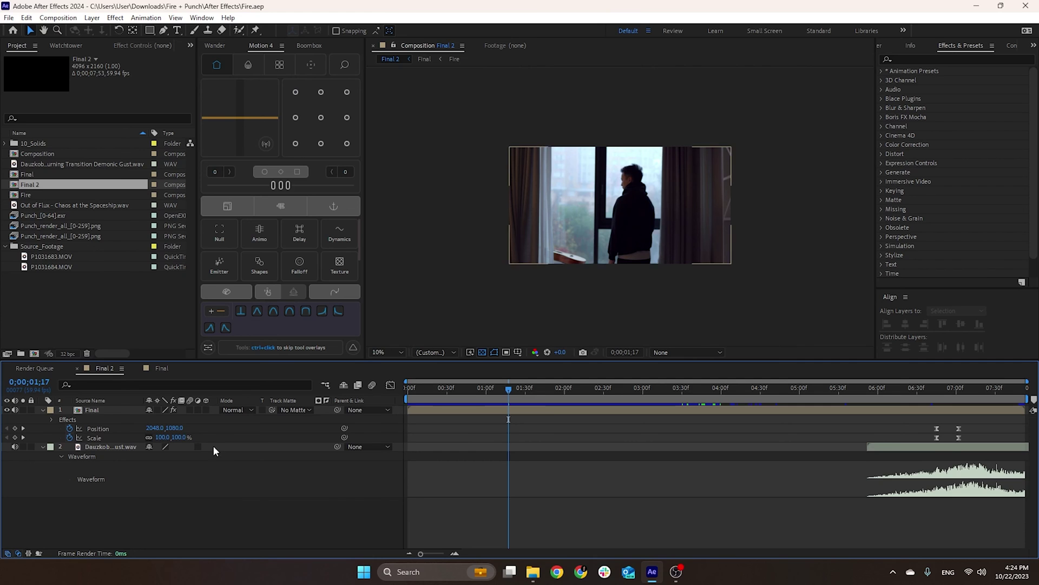
Open the nested Final composition from the Final layer in Final 2
{"action": "left_click", "coordinate": [744, 397]}
{"action": "left_click", "coordinate": [707, 410]}
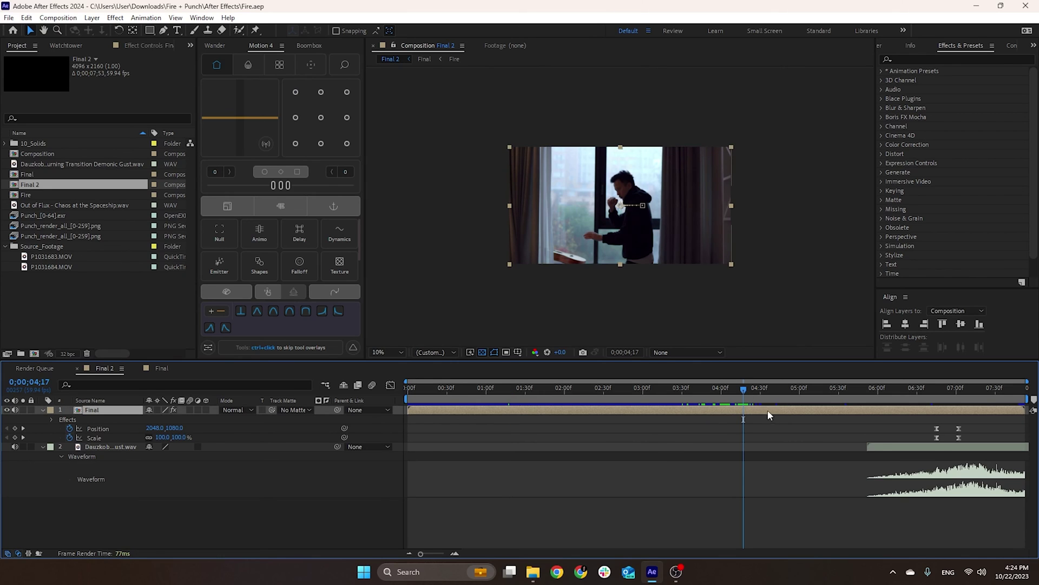
{"action": "double_click", "coordinate": [120, 413]}
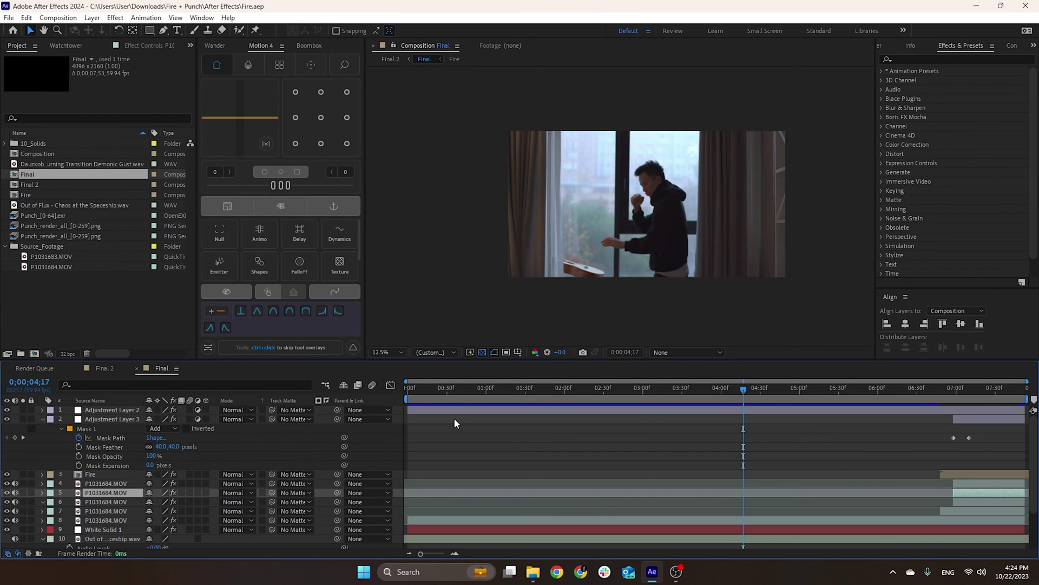
{"action": "left_click_drag", "start_coordinate": [463, 387], "coordinate": [401, 394]}
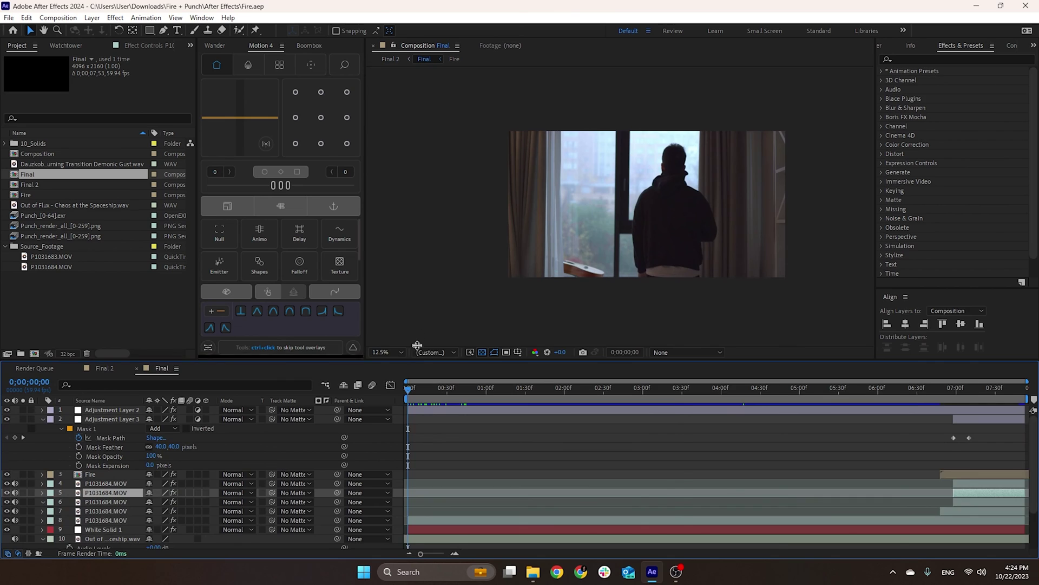
Enlarge the timeline, set the playhead to 6;48, and select footage layers 7 and 8
{"action": "left_click_drag", "start_coordinate": [420, 359], "coordinate": [420, 323]}
{"action": "left_click", "coordinate": [941, 359]}
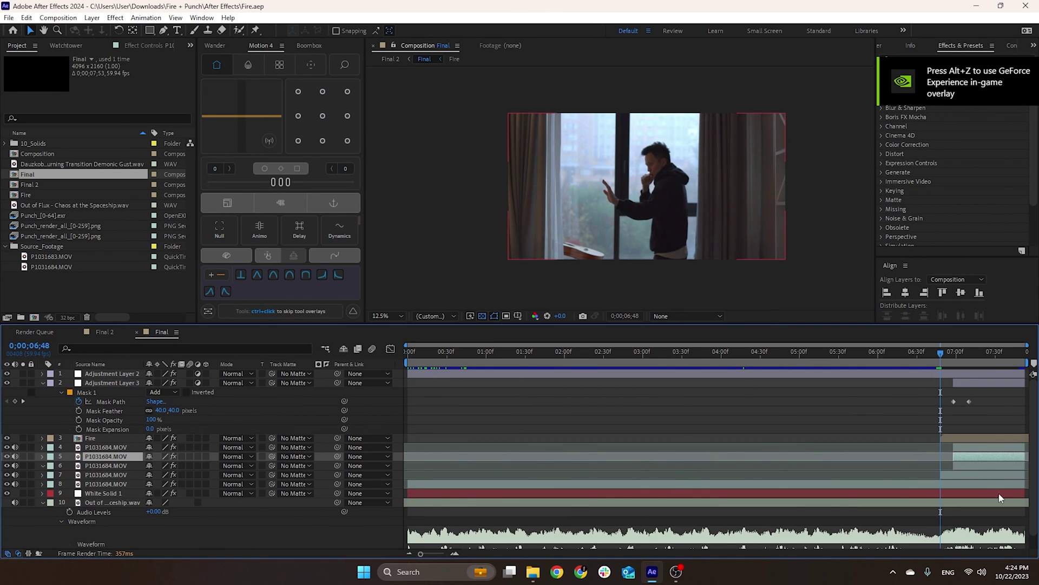
{"action": "left_click", "coordinate": [979, 475]}
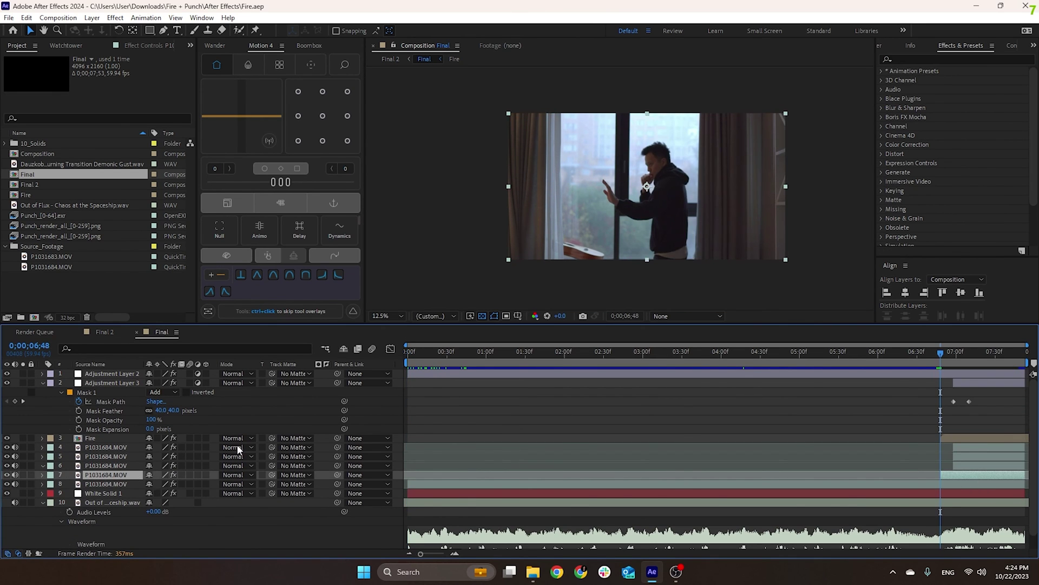
{"action": "left_click_drag", "start_coordinate": [943, 353], "coordinate": [1031, 368]}
{"action": "key", "text": "i"}
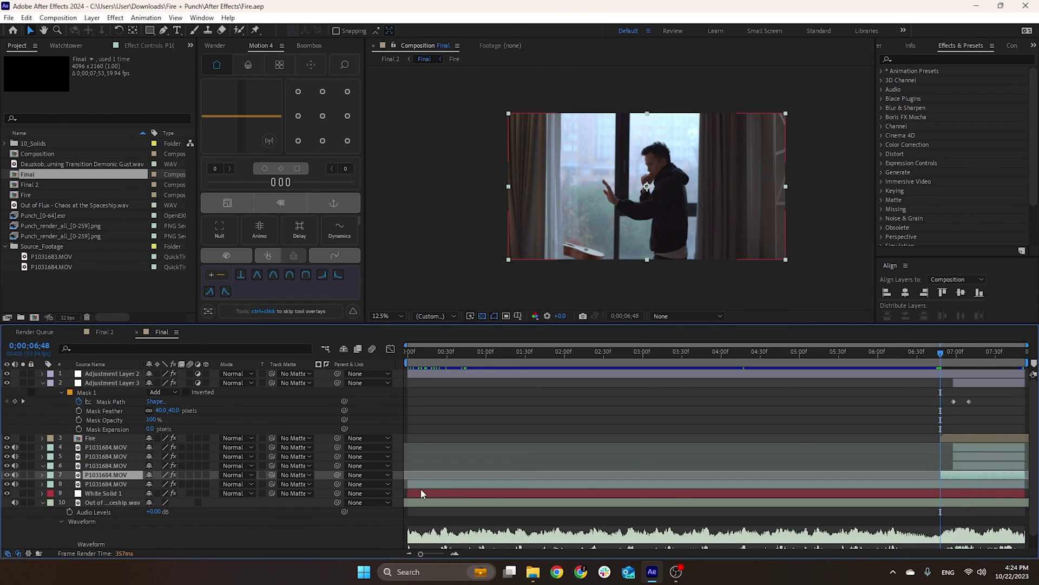
{"action": "left_click", "coordinate": [421, 484]}
Preview the punch, review layer 6's effects, and solo layer 6
{"action": "left_click_drag", "start_coordinate": [404, 355], "coordinate": [954, 351]}
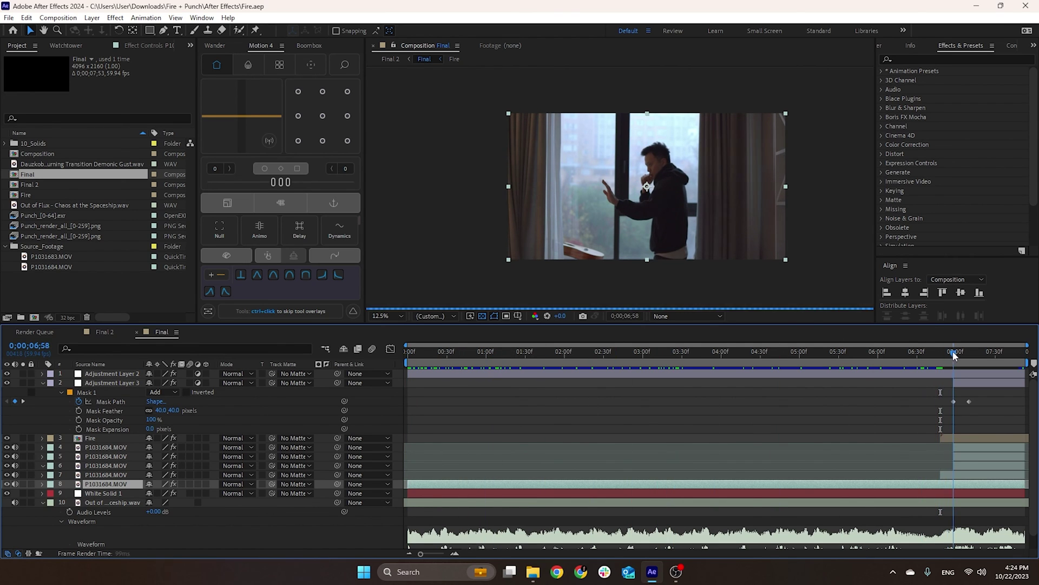
{"action": "left_click", "coordinate": [994, 466]}
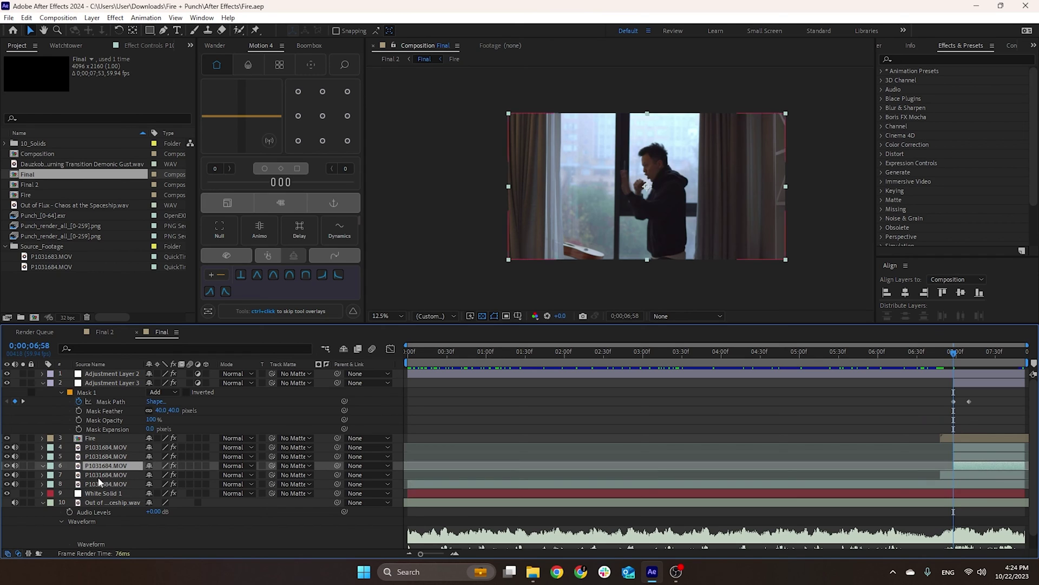
{"action": "left_click", "coordinate": [144, 46]}
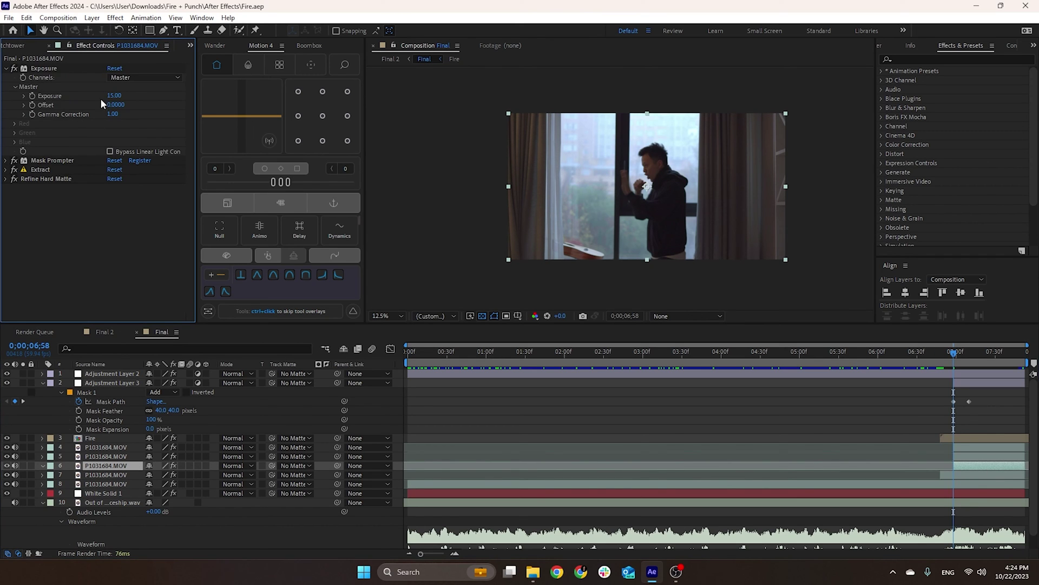
{"action": "left_click", "coordinate": [6, 69]}
{"action": "left_click", "coordinate": [479, 317]}
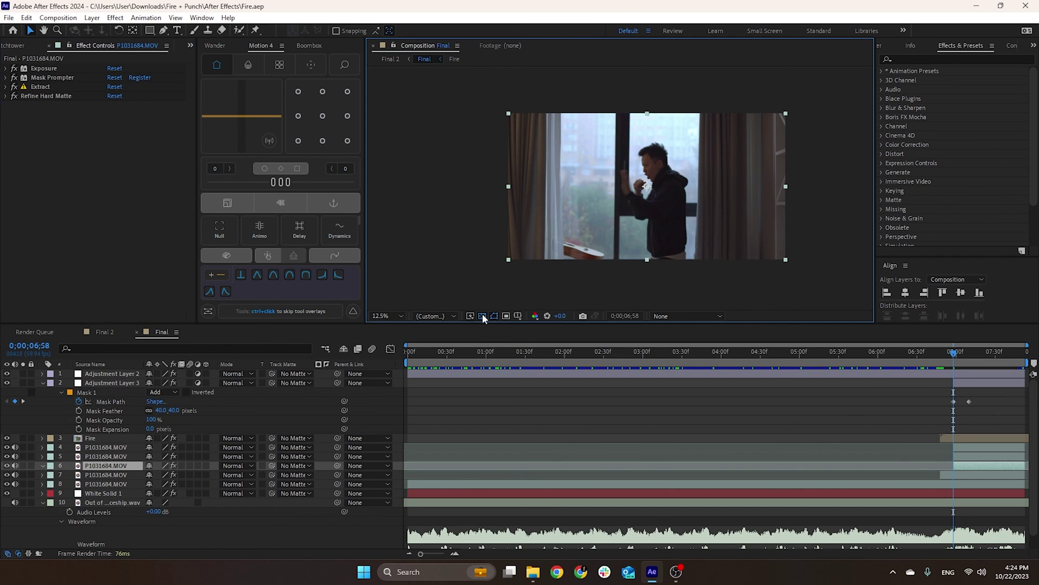
{"action": "left_click", "coordinate": [6, 467]}
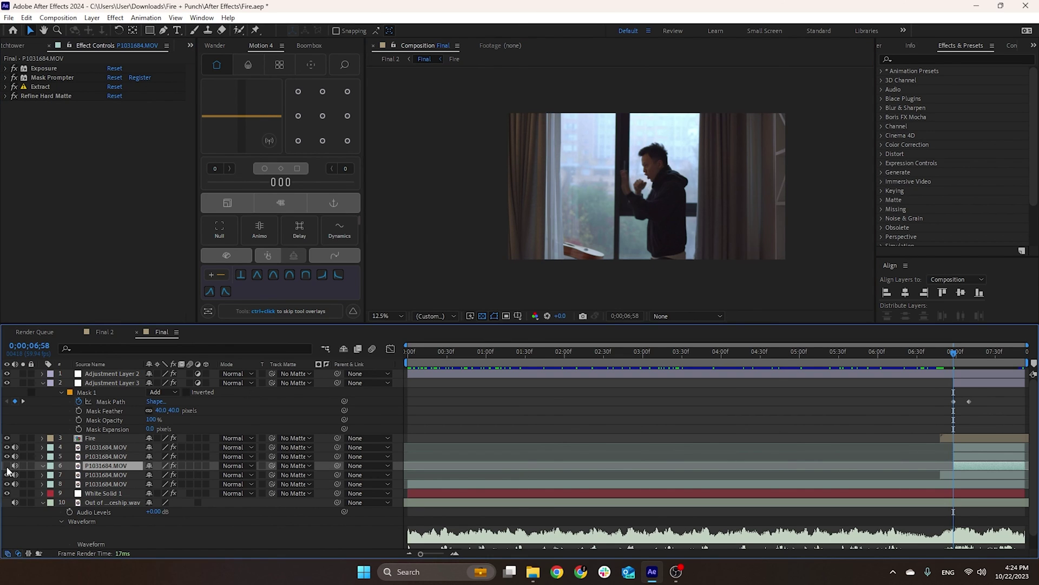
{"action": "left_click", "coordinate": [22, 465]}
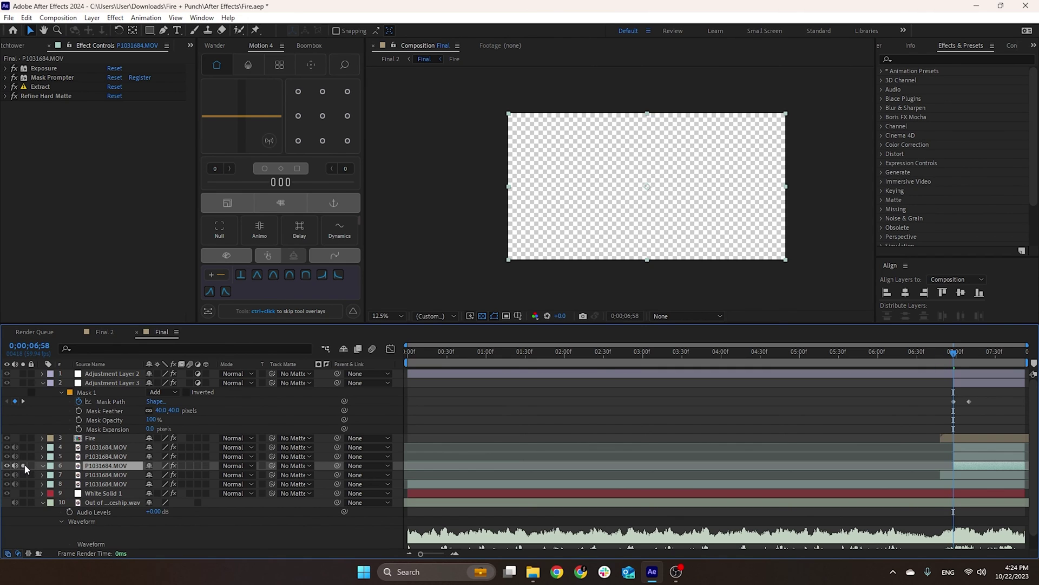
Inspect layer 6's Mask Prompter hand matte at frame 7;42, adding a point on the figure
{"action": "left_click", "coordinate": [47, 76]}
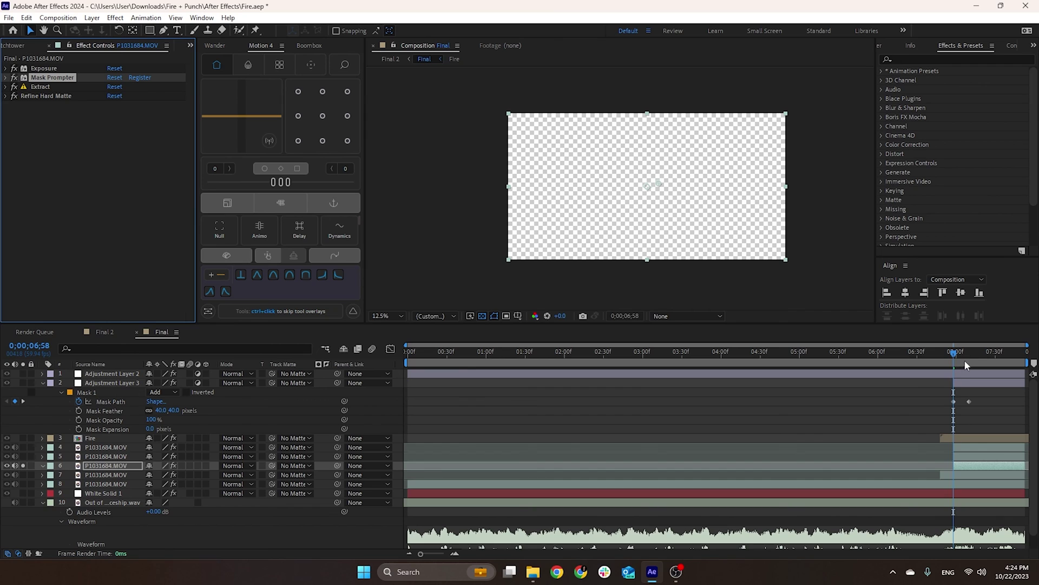
{"action": "left_click_drag", "start_coordinate": [982, 353], "coordinate": [1006, 361]}
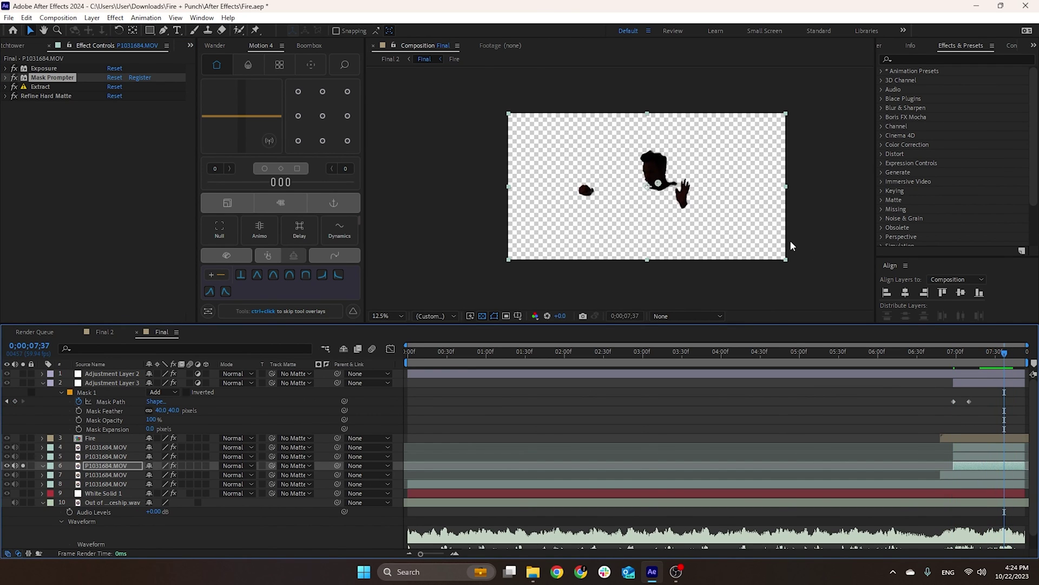
{"action": "left_click", "coordinate": [661, 187]}
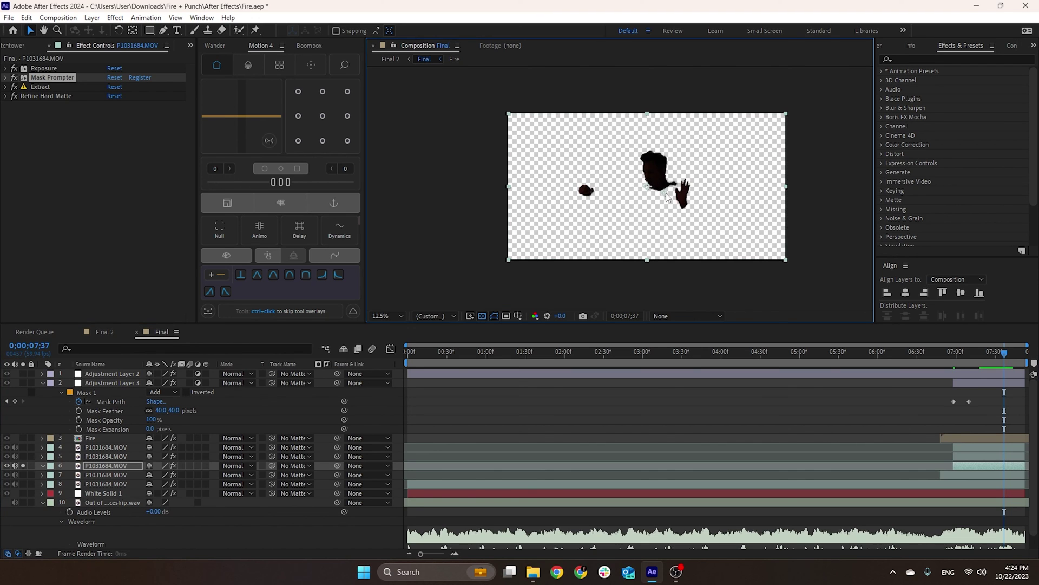
{"action": "left_click", "coordinate": [661, 190]}
{"action": "left_click", "coordinate": [7, 73]}
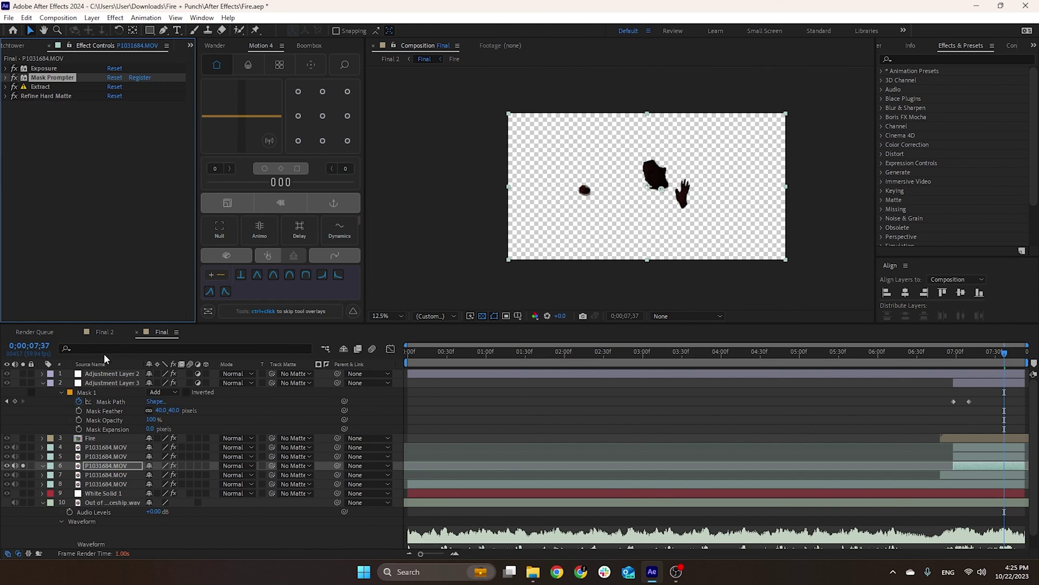
Solo layer 5 at frame 7;22, then layer 4 at 7;29, and unsolo both
{"action": "left_click", "coordinate": [23, 456], "text": "alt"}
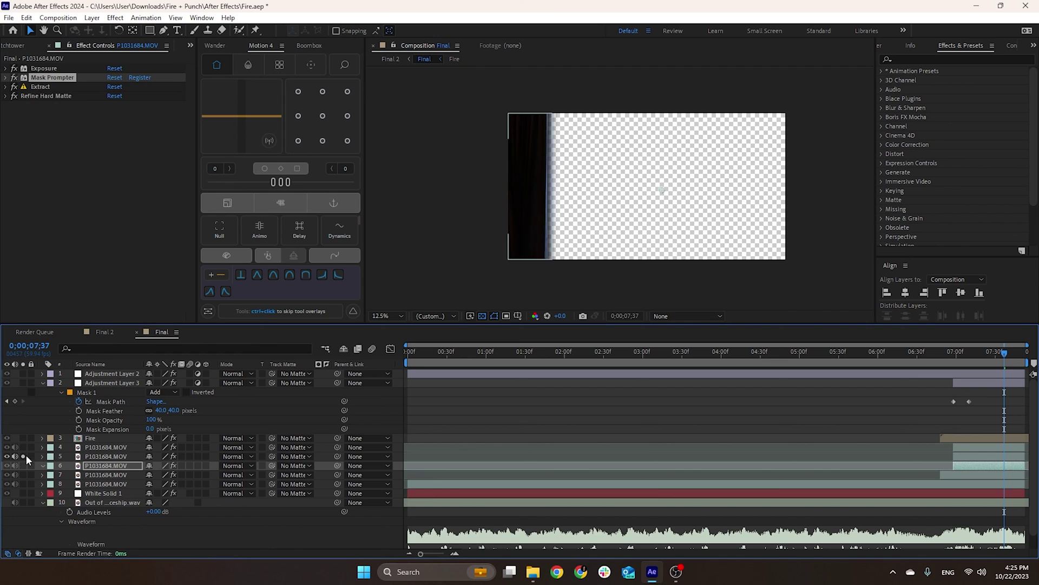
{"action": "left_click", "coordinate": [986, 353]}
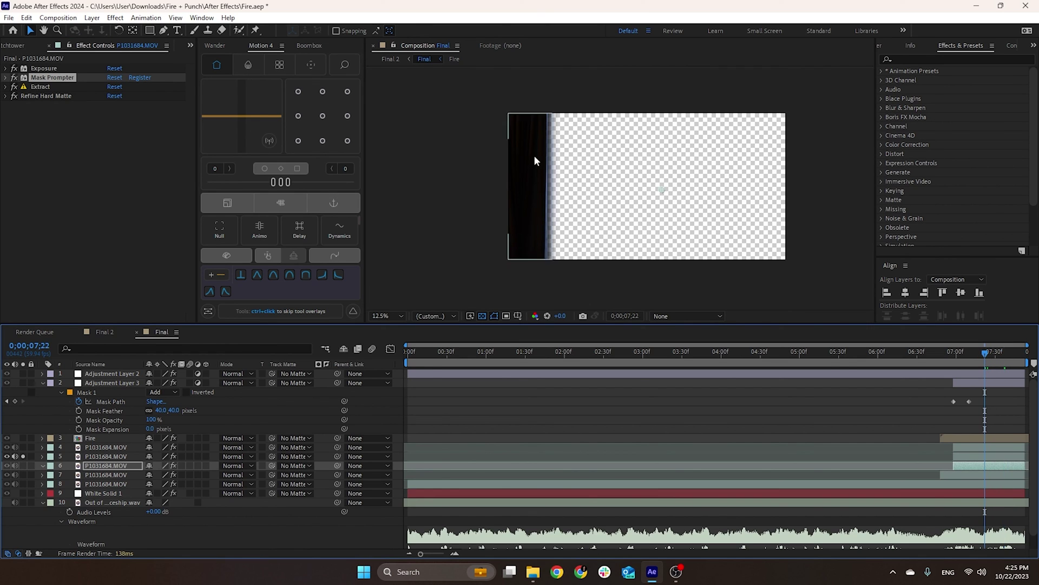
{"action": "left_click", "coordinate": [22, 456]}
{"action": "left_click", "coordinate": [23, 447]}
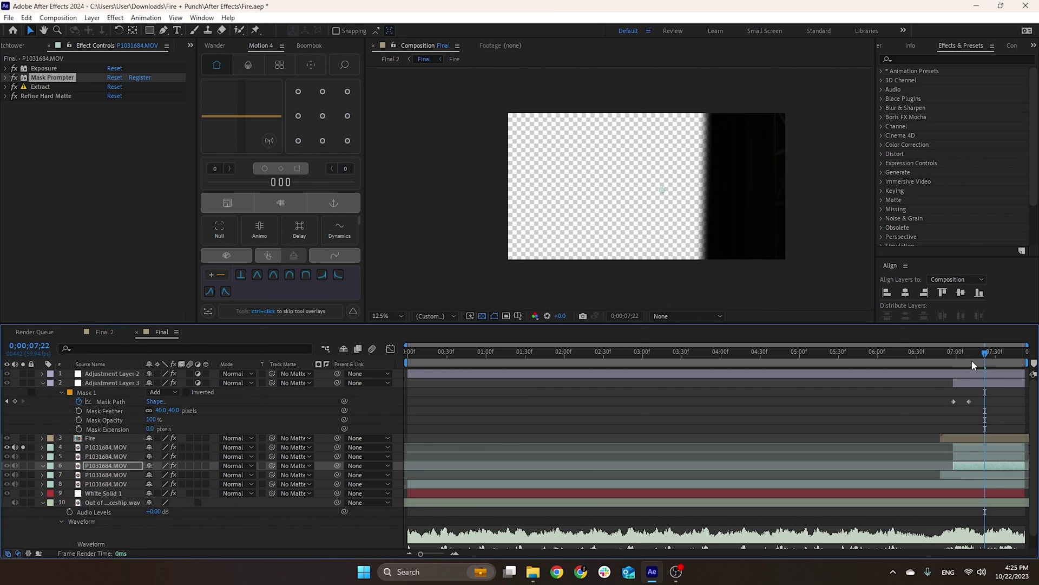
{"action": "left_click_drag", "start_coordinate": [986, 353], "coordinate": [994, 353]}
{"action": "left_click", "coordinate": [23, 447]}
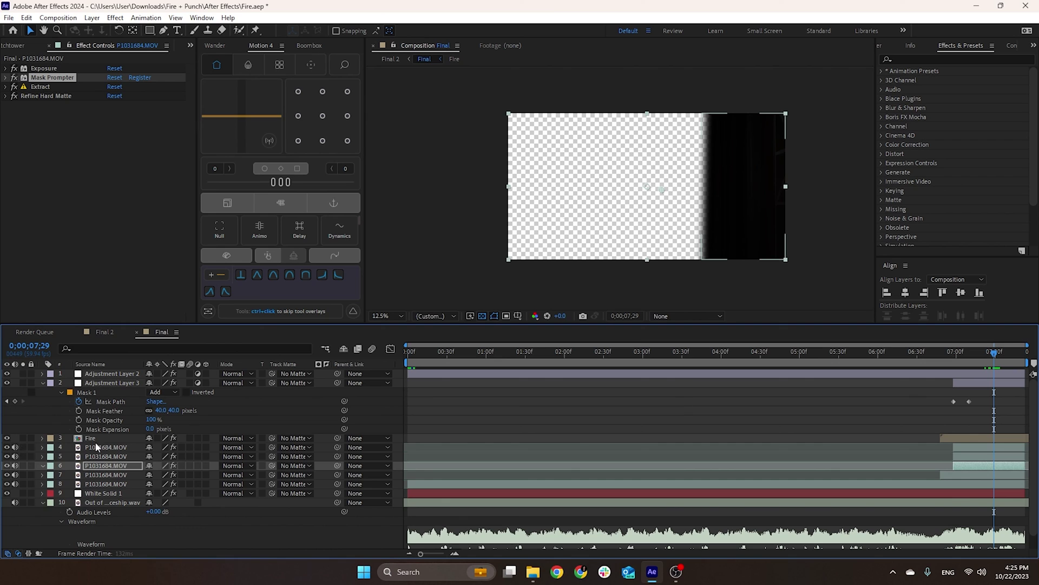
Show layer 5's Opacity property and review its fade
{"action": "left_click", "coordinate": [124, 456]}
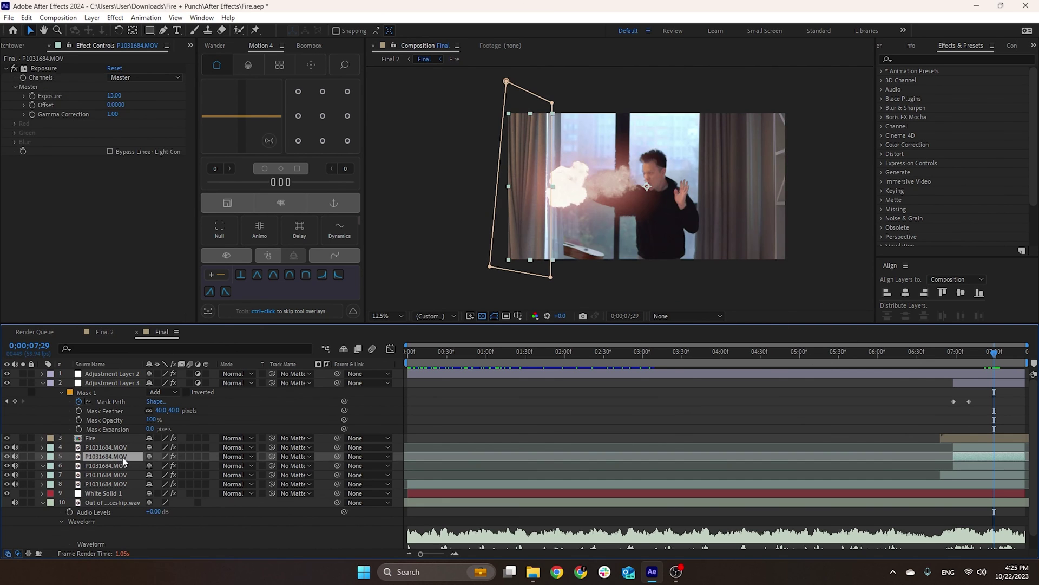
{"action": "key", "text": "t"}
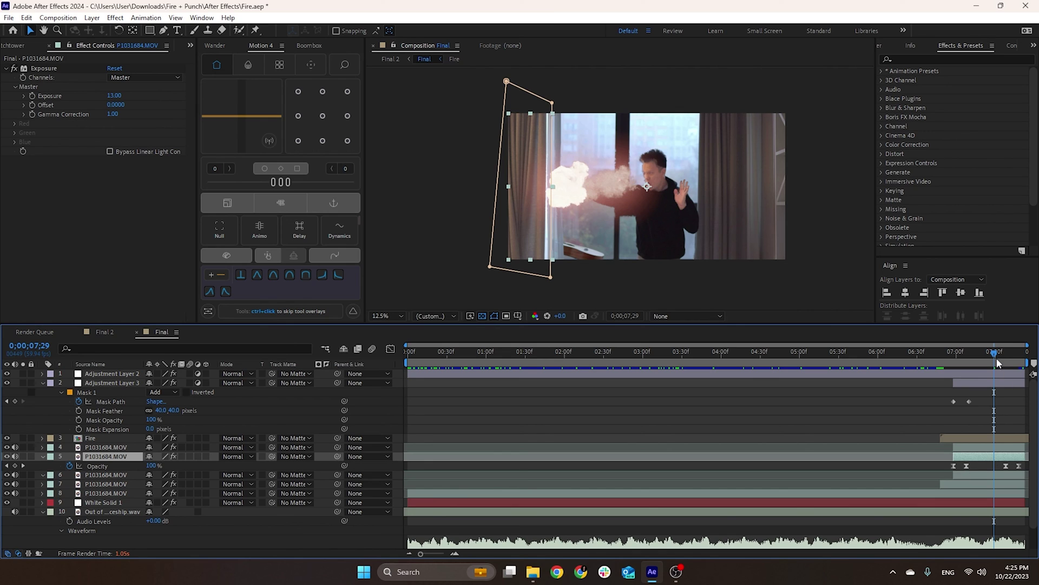
{"action": "left_click_drag", "start_coordinate": [992, 358], "coordinate": [958, 364]}
Select the Fire layer, then Adjustment Layer 3 with its Heat Haze Controls collapsed
{"action": "left_click", "coordinate": [991, 441]}
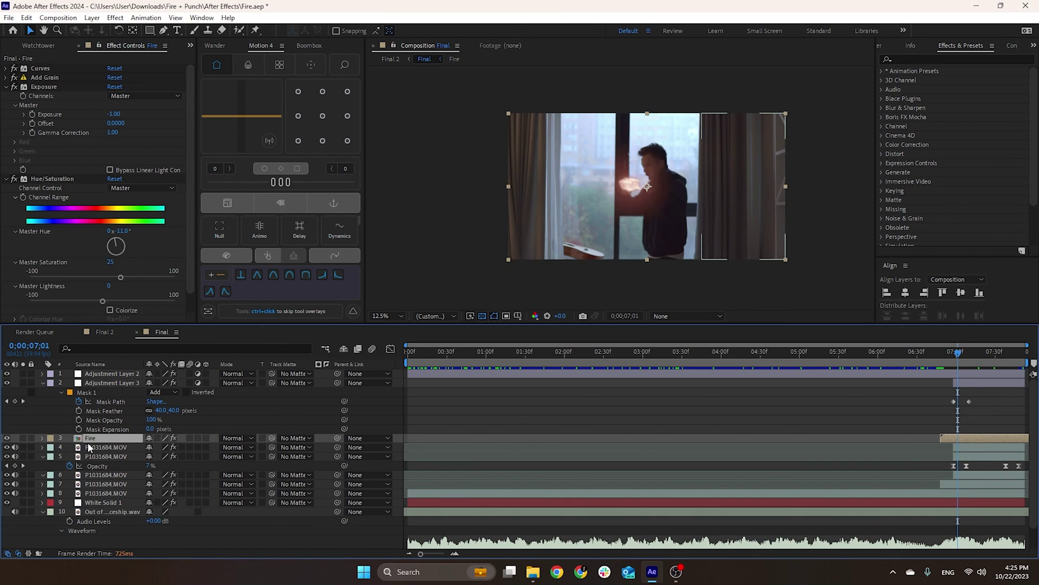
{"action": "left_click", "coordinate": [102, 384]}
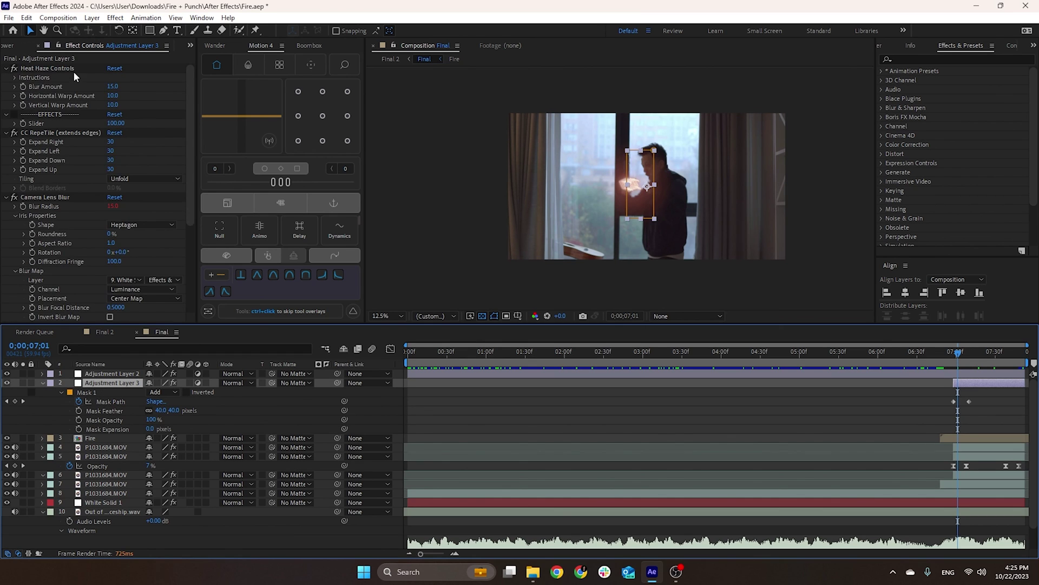
{"action": "left_click", "coordinate": [8, 68]}
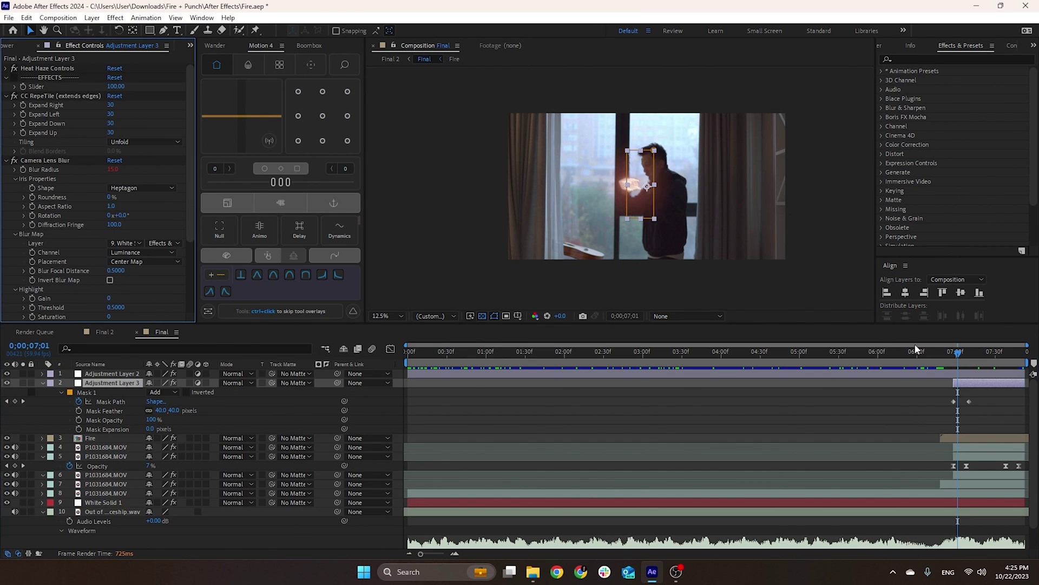
Step from frame 7;14 to about 7;30 and open the Fire precomp
{"action": "left_click", "coordinate": [974, 352]}
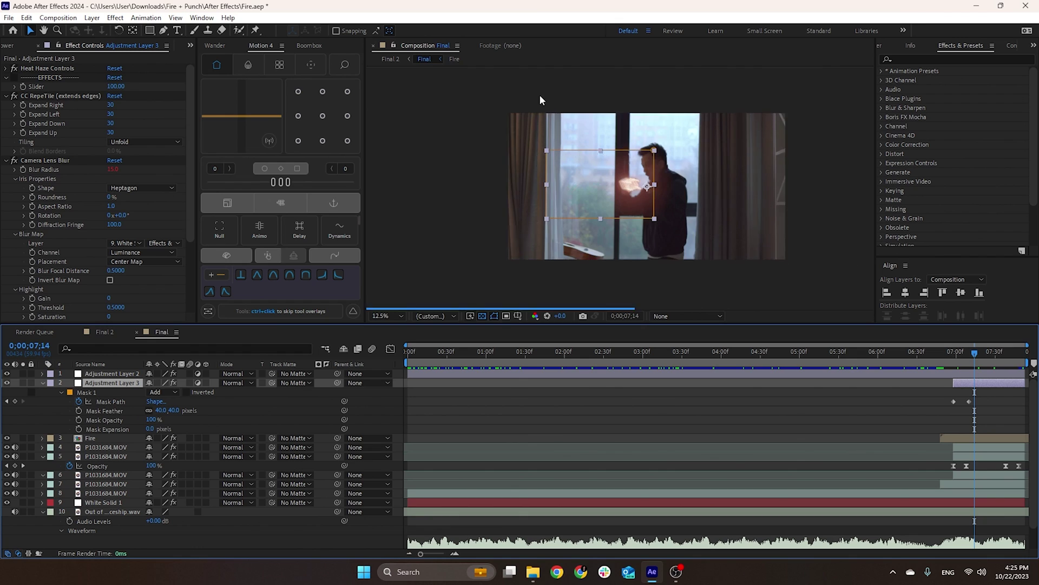
{"action": "key", "text": "period"}
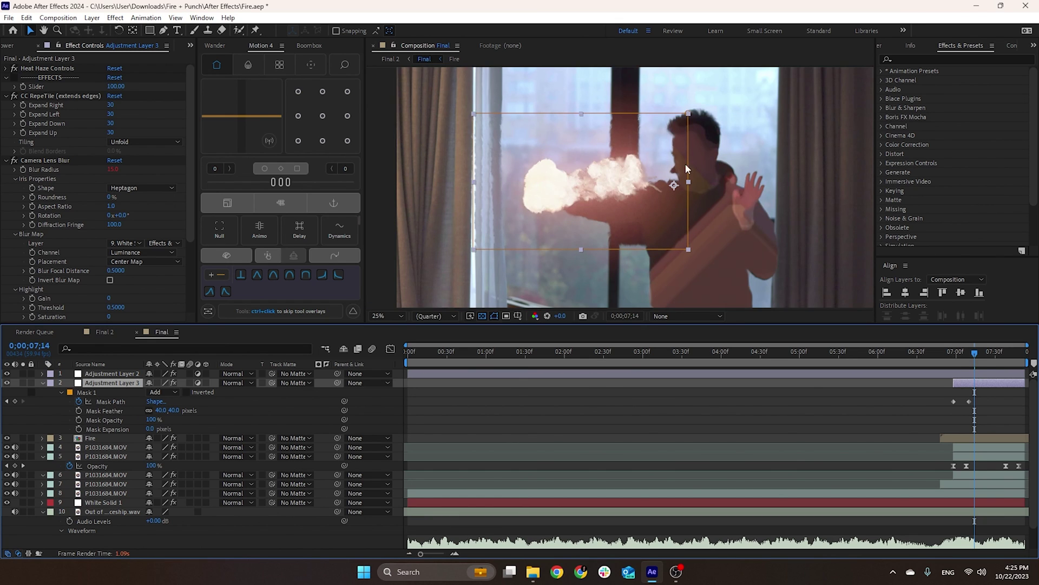
{"action": "left_click", "coordinate": [988, 353]}
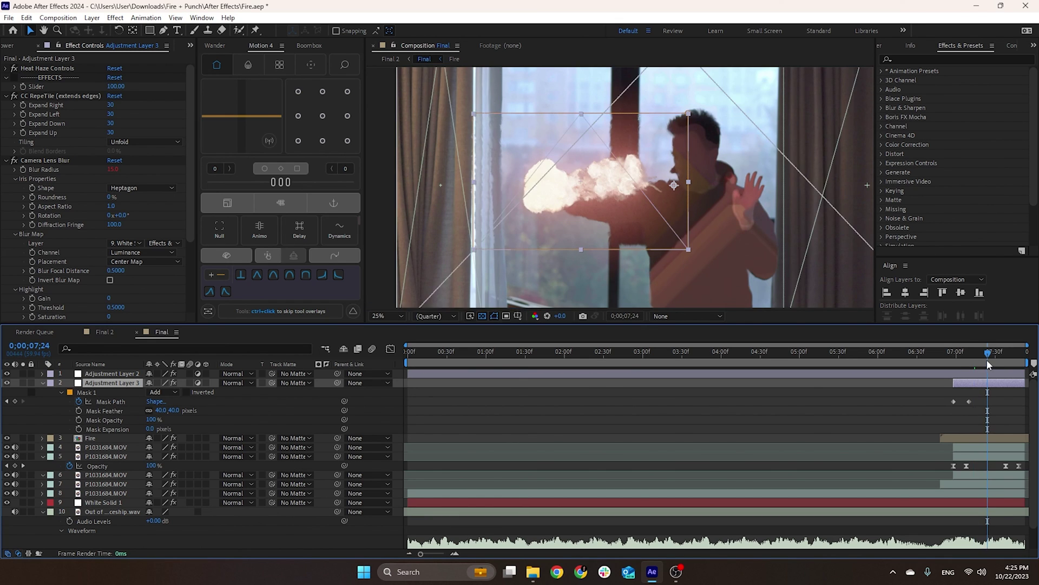
{"action": "left_click", "coordinate": [996, 353]}
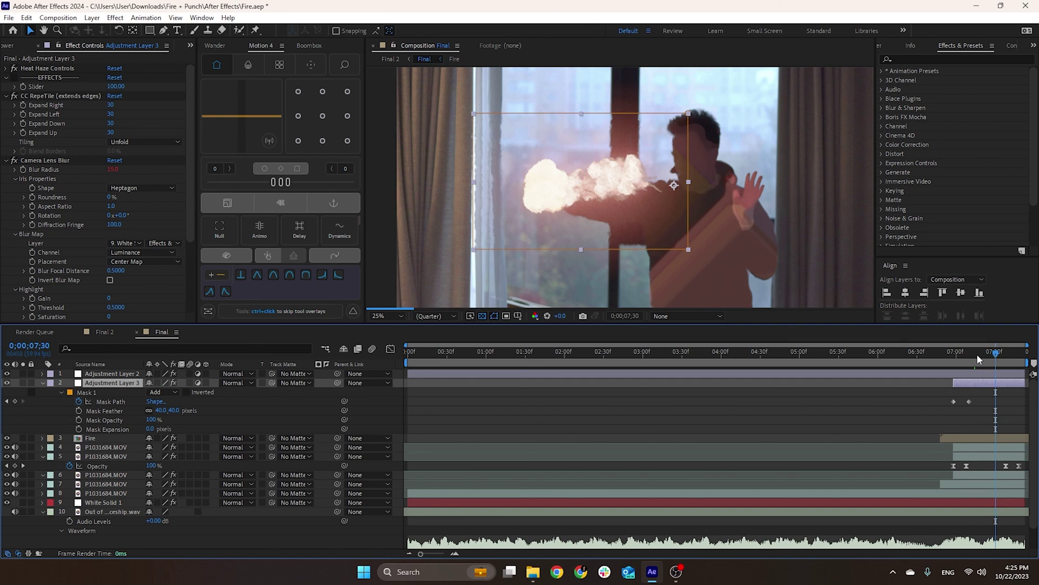
{"action": "double_click", "coordinate": [90, 438]}
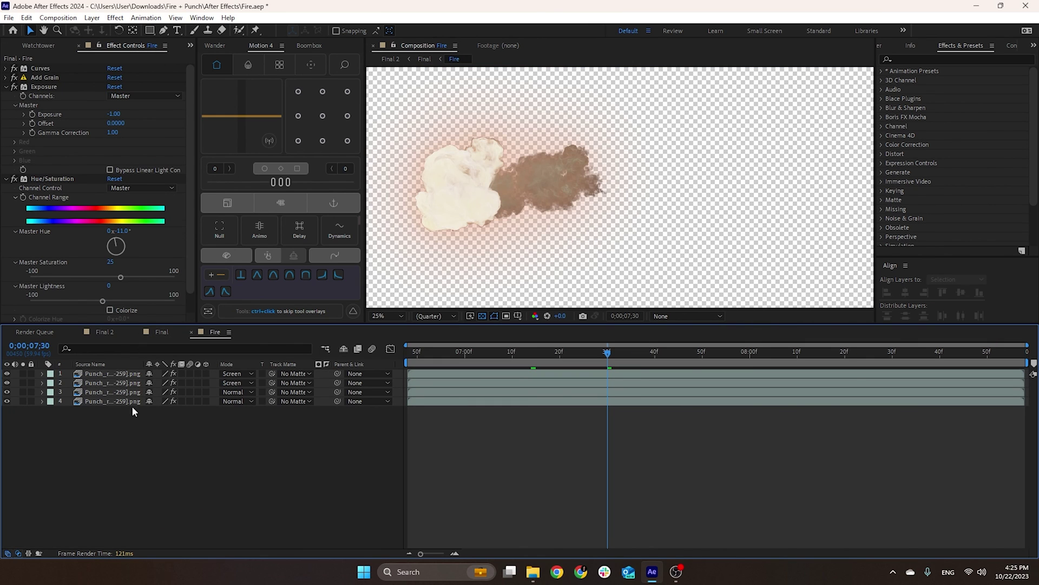
Select each fire render layer in turn and scrub to the frame where the fire appears
{"action": "left_click_drag", "start_coordinate": [427, 349], "coordinate": [408, 351]}
{"action": "left_click", "coordinate": [106, 382]}
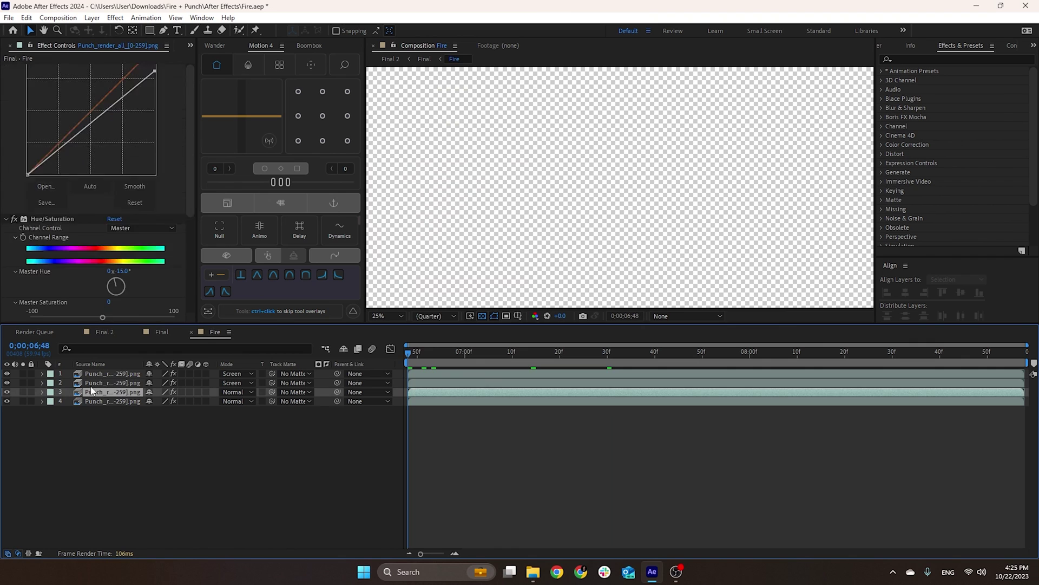
{"action": "left_click", "coordinate": [104, 374]}
{"action": "left_click", "coordinate": [132, 401]}
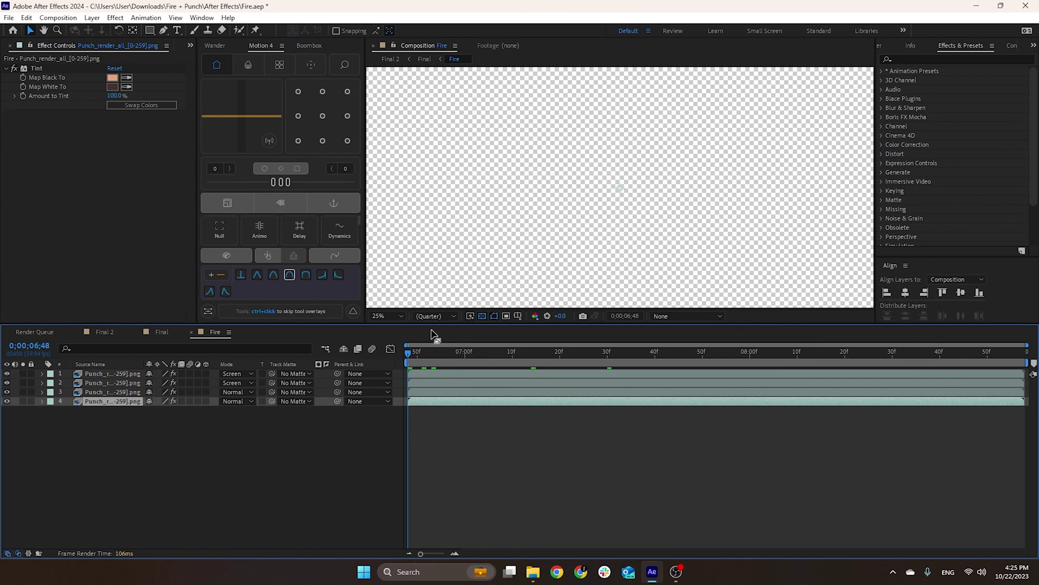
{"action": "left_click_drag", "start_coordinate": [456, 349], "coordinate": [516, 352]}
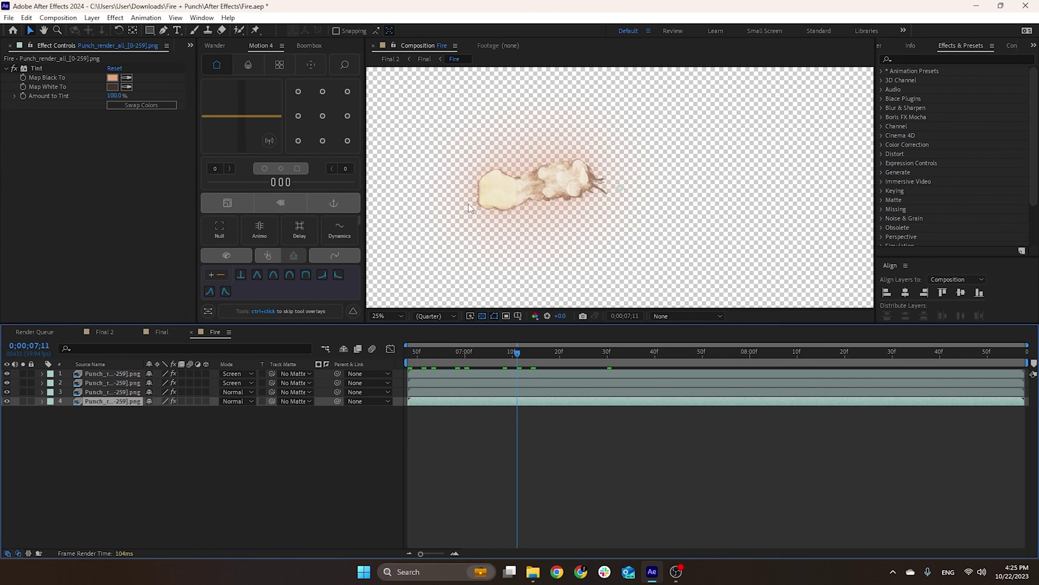
Solo the third fire layer by hiding the upper fire layers, then select it
{"action": "left_click_drag", "start_coordinate": [7, 392], "coordinate": [7, 374]}
{"action": "scroll", "coordinate": [496, 194], "scroll_direction": "up", "scroll_amount": 2}
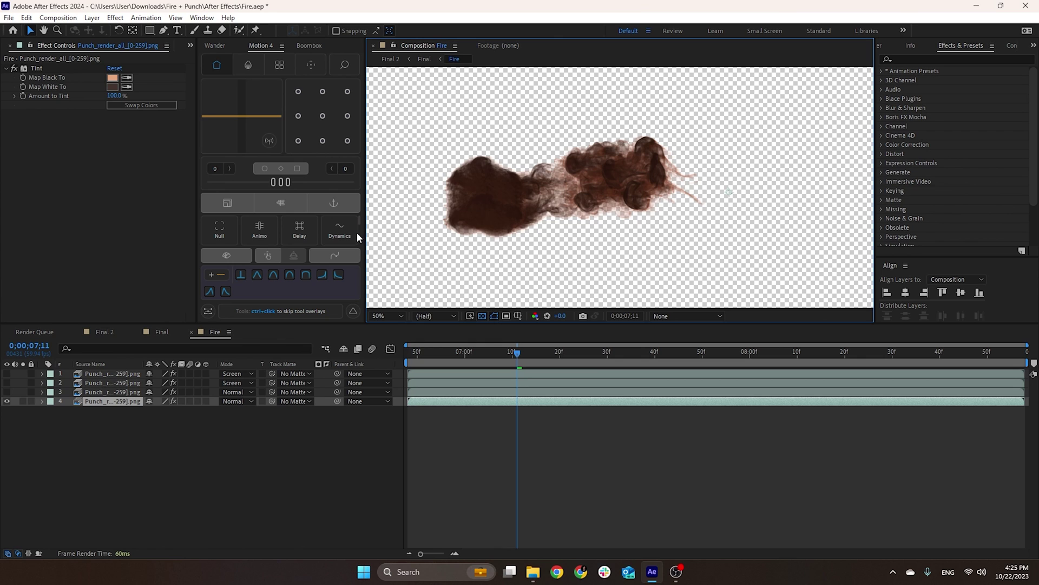
{"action": "left_click", "coordinate": [7, 392]}
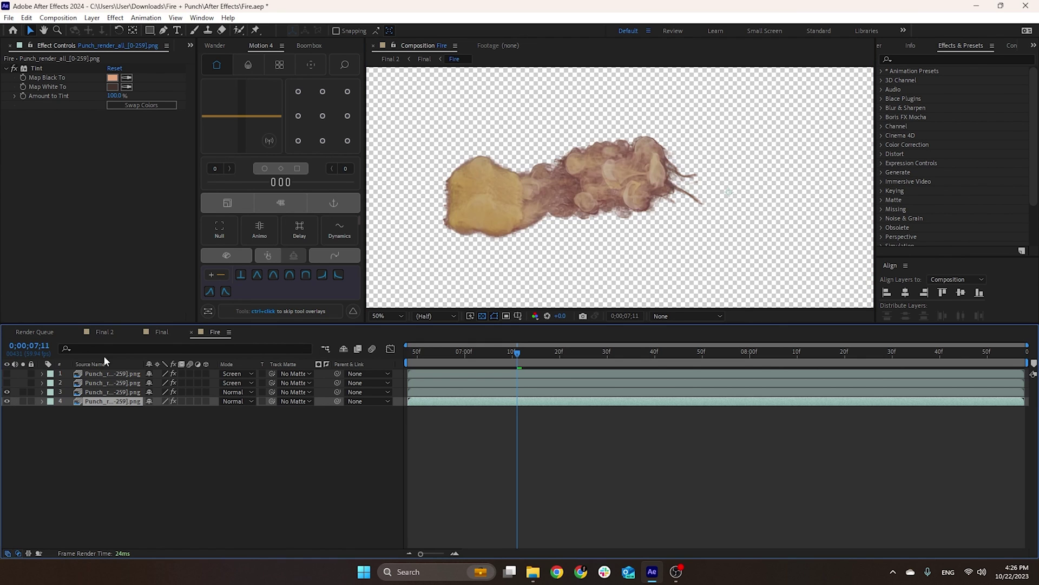
{"action": "left_click", "coordinate": [103, 392]}
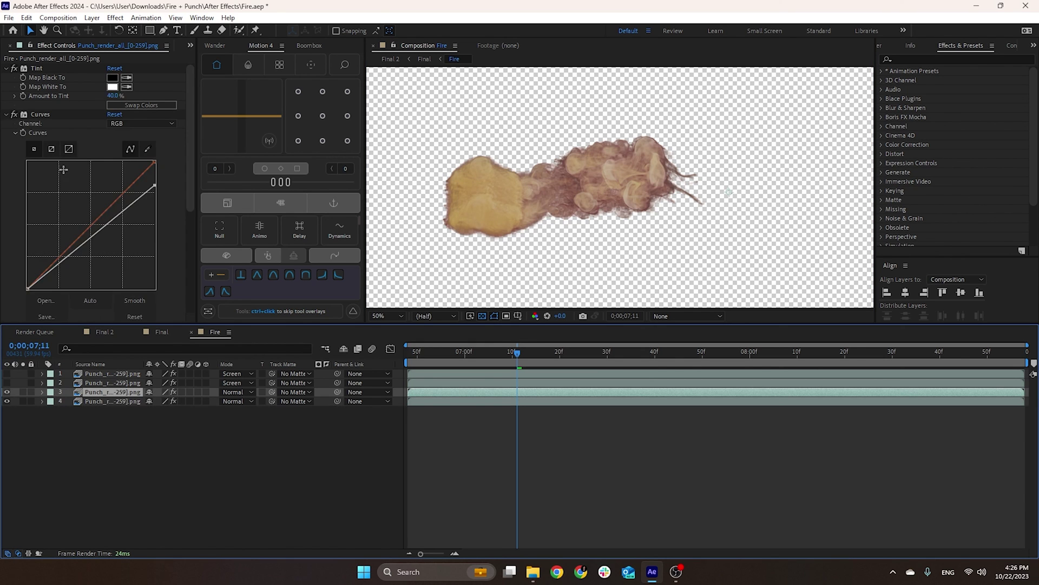
Inspect the third layer's Tint effect, adjusting its Amount to Tint
{"action": "left_click", "coordinate": [6, 68]}
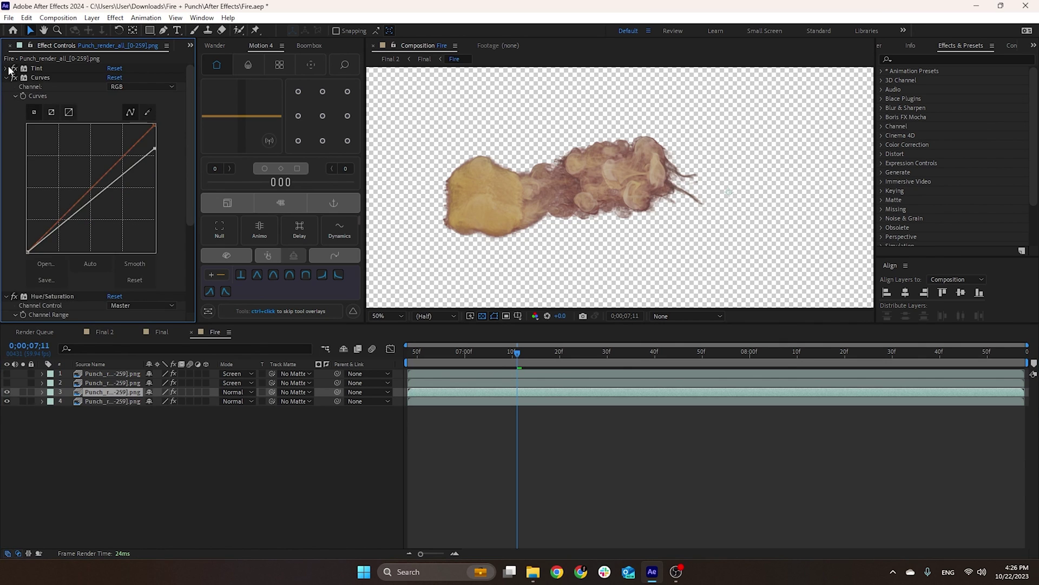
{"action": "left_click", "coordinate": [6, 68]}
{"action": "mouse_move", "coordinate": [115, 94]}
{"action": "left_mouse_down"}
{"action": "mouse_move", "coordinate": [125, 95]}
{"action": "mouse_move", "coordinate": [112, 103]}
{"action": "left_mouse_up"}
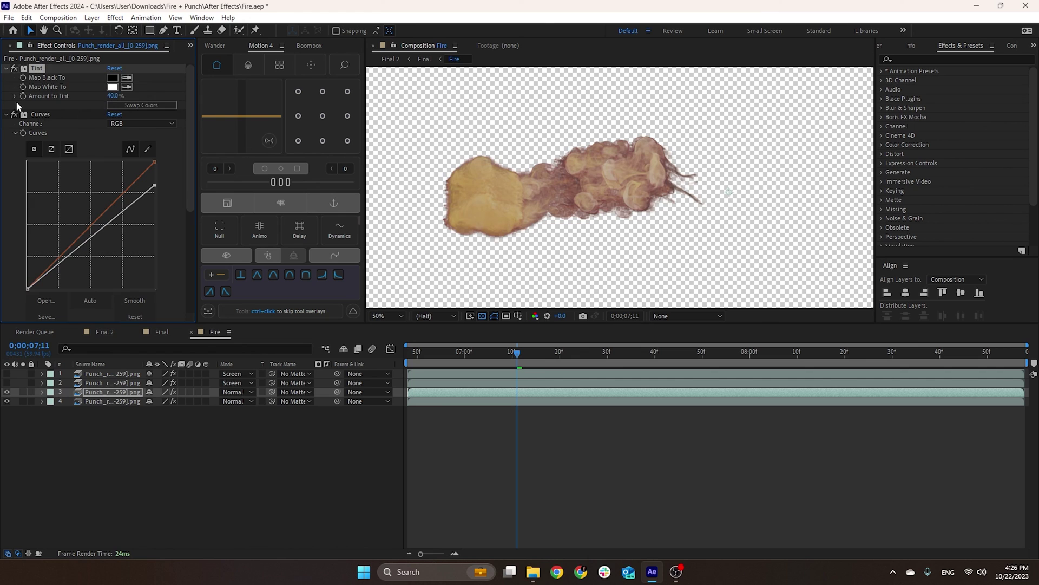
{"action": "left_click", "coordinate": [7, 68]}
Compare the smoke with the Curves and Hue/Saturation effects toggled off and on
{"action": "left_click", "coordinate": [6, 78]}
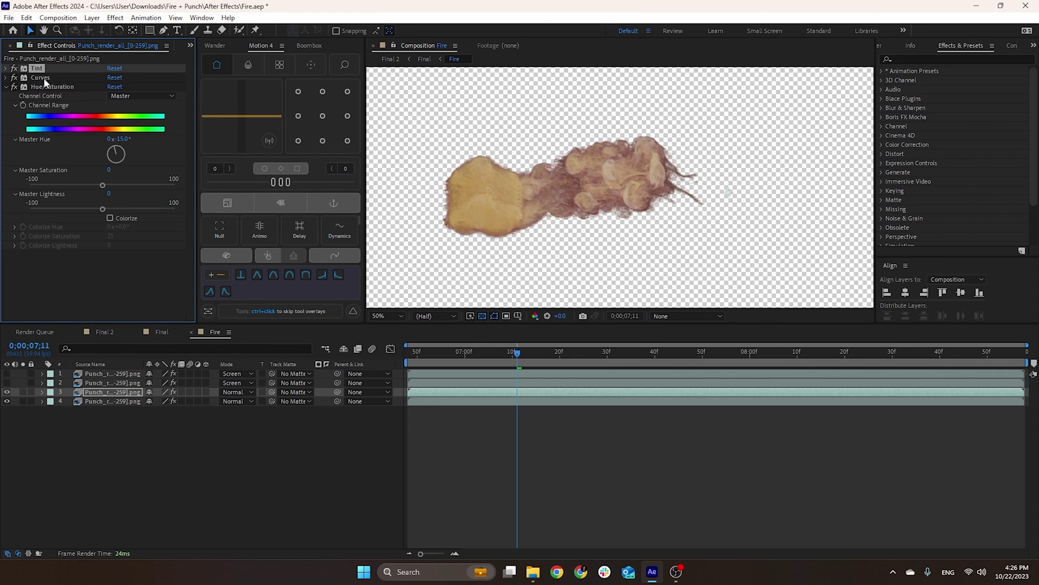
{"action": "left_click", "coordinate": [14, 78]}
{"action": "left_click", "coordinate": [14, 78]}
{"action": "left_click", "coordinate": [13, 78]}
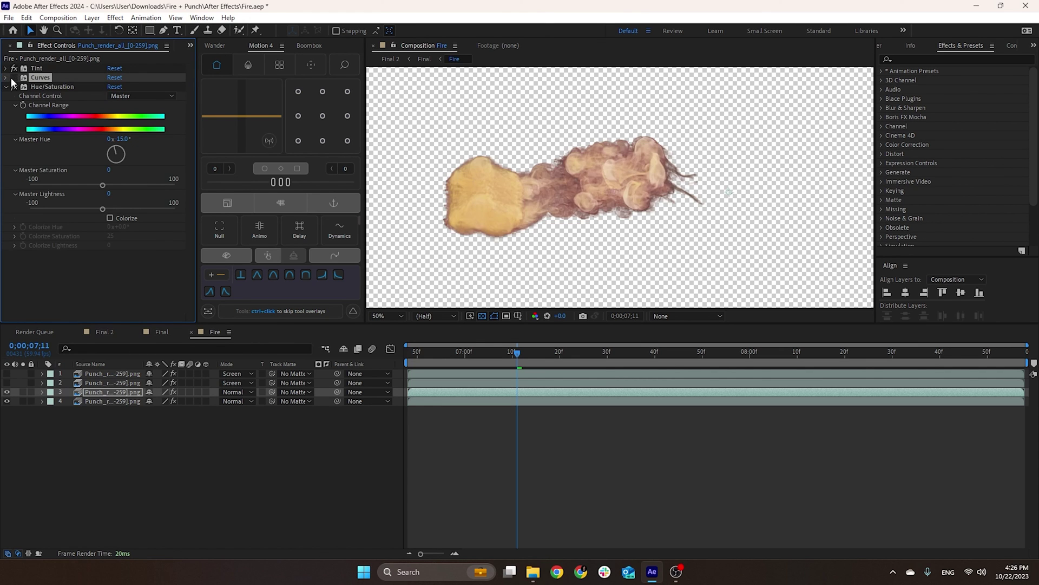
{"action": "left_click", "coordinate": [13, 78]}
{"action": "left_click", "coordinate": [36, 95]}
{"action": "left_click", "coordinate": [14, 87]}
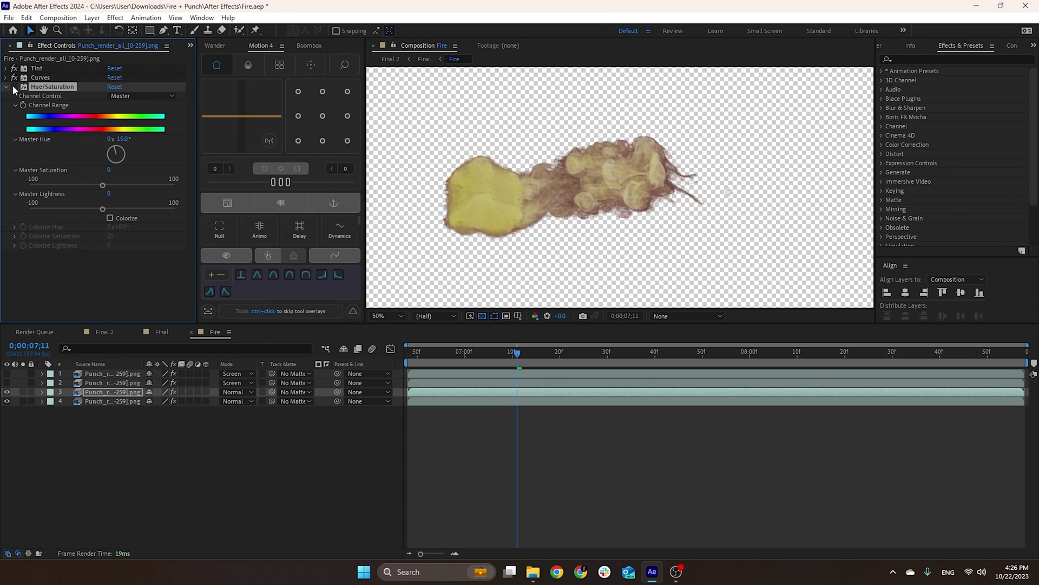
{"action": "left_click", "coordinate": [14, 87]}
{"action": "left_click", "coordinate": [5, 87]}
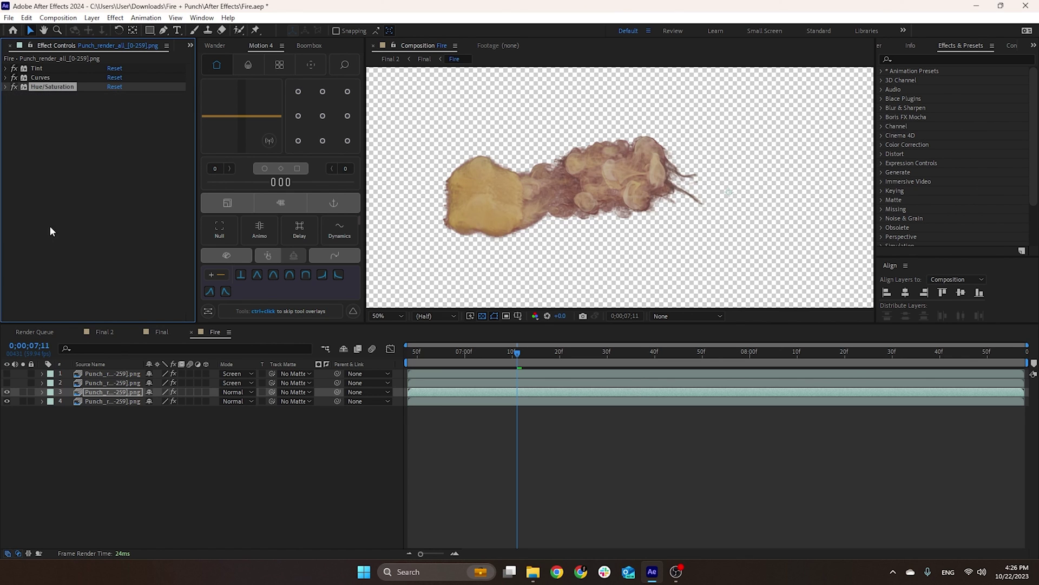
Re-show the second and top fire layers, review the second layer's effects, and return to Final
{"action": "left_click", "coordinate": [6, 382]}
{"action": "left_click", "coordinate": [114, 383]}
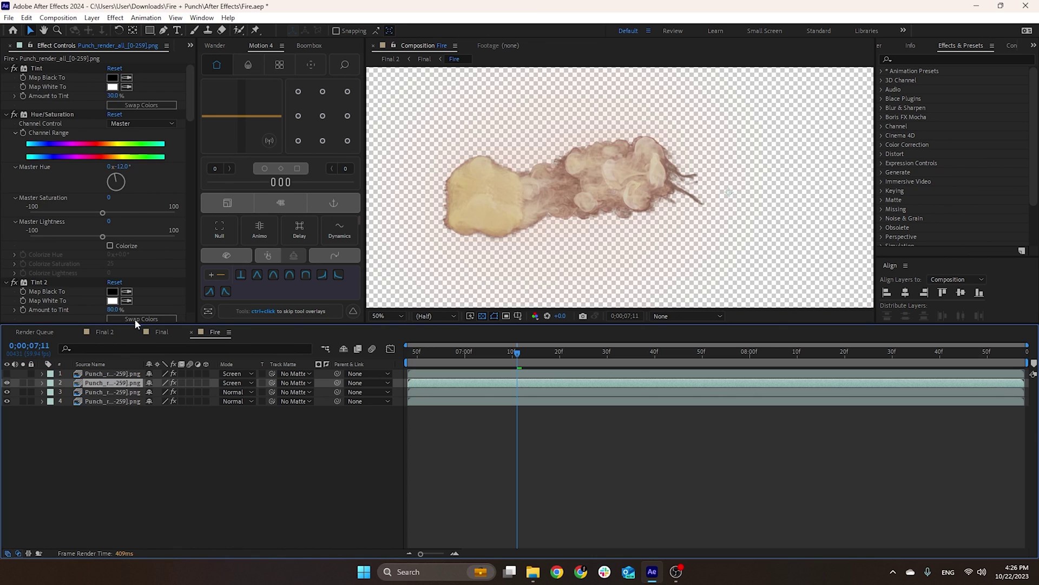
{"action": "left_click", "coordinate": [7, 69]}
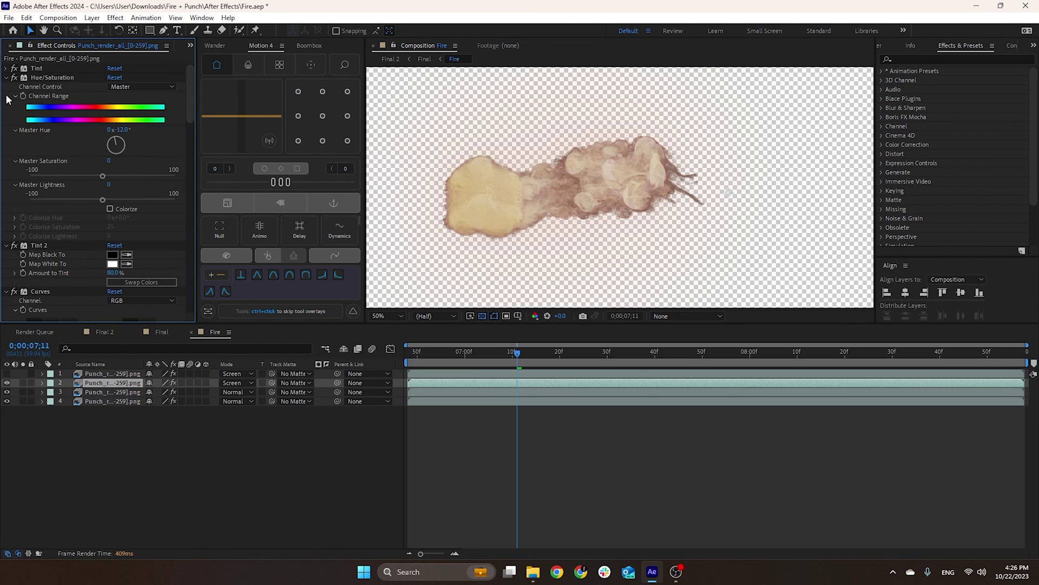
{"action": "left_click", "coordinate": [7, 78]}
{"action": "key", "text": "comma"}
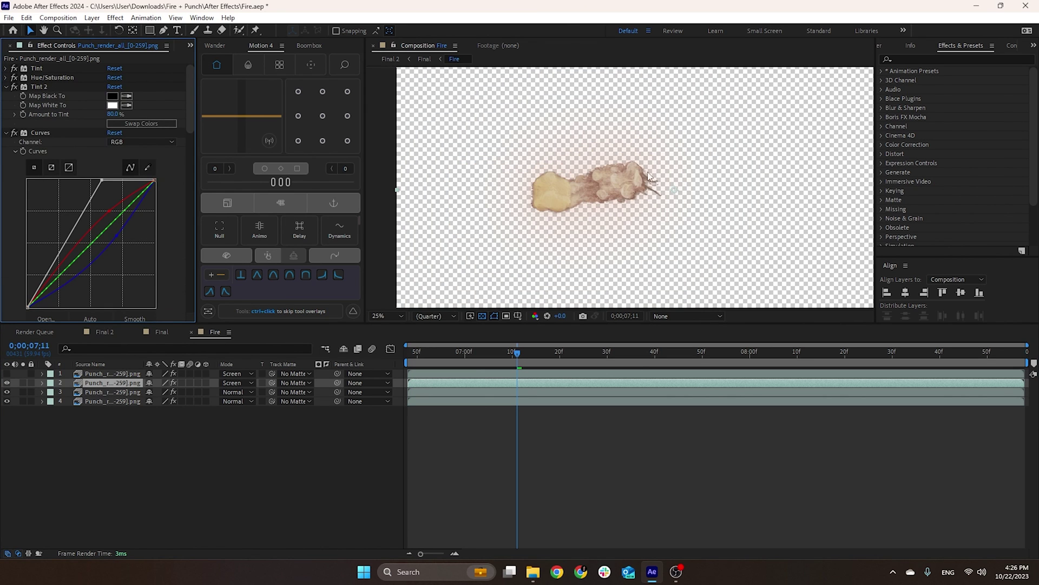
{"action": "left_click", "coordinate": [6, 374]}
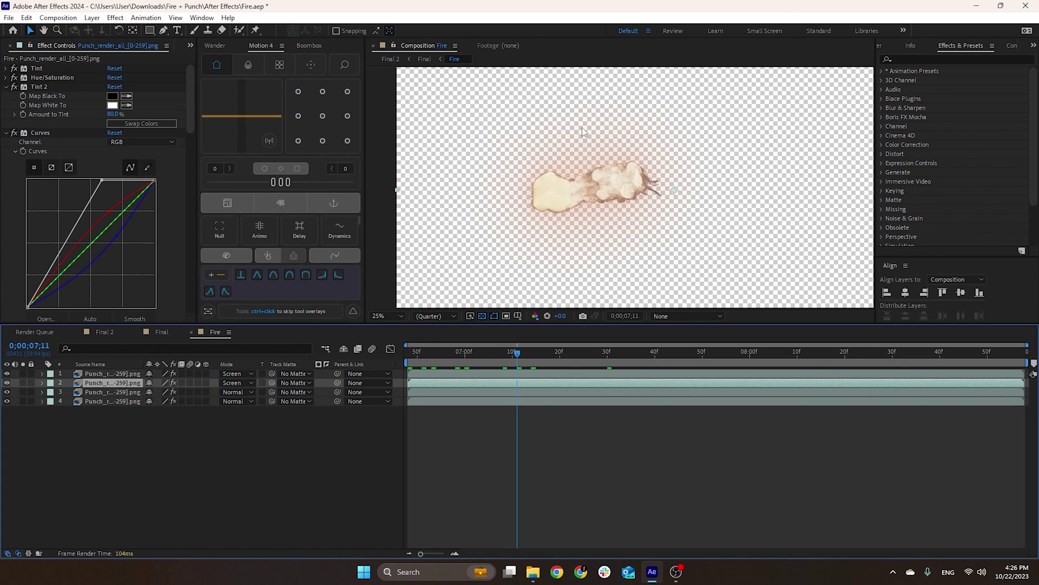
{"action": "key", "text": "period"}
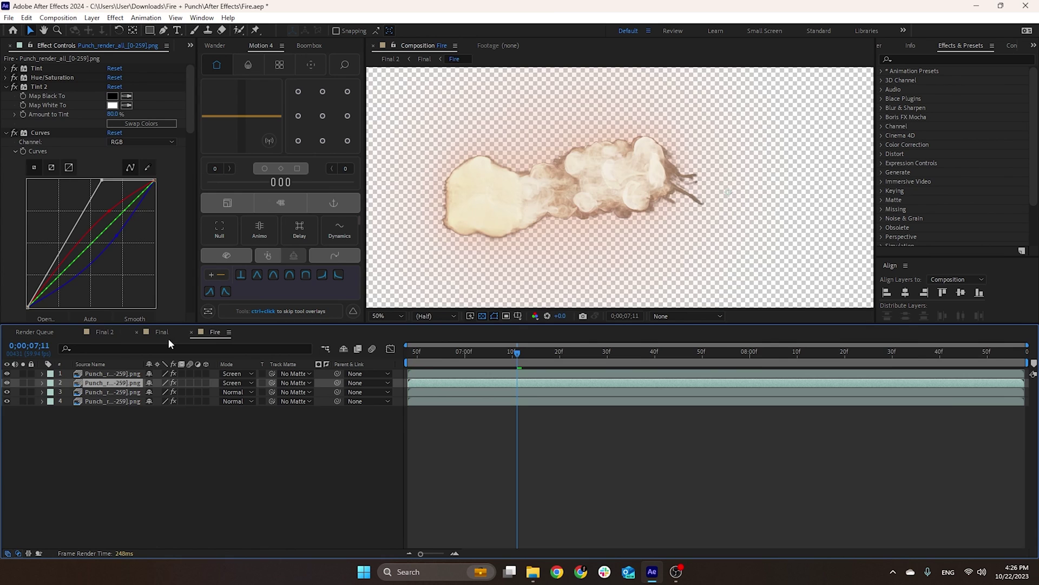
{"action": "left_click", "coordinate": [161, 332]}
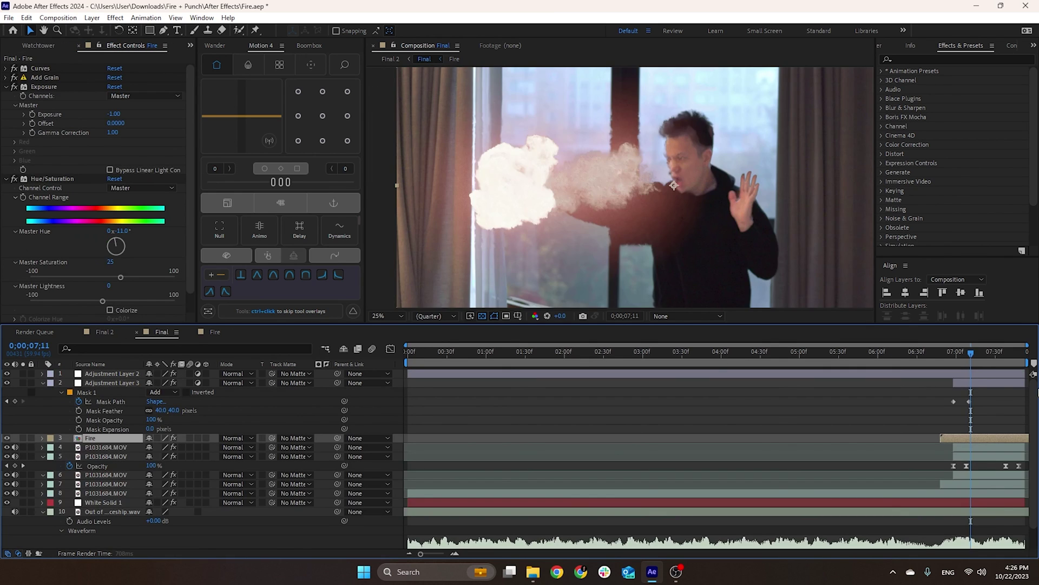
{"action": "left_click", "coordinate": [43, 383]}
{"action": "left_click", "coordinate": [61, 85]}
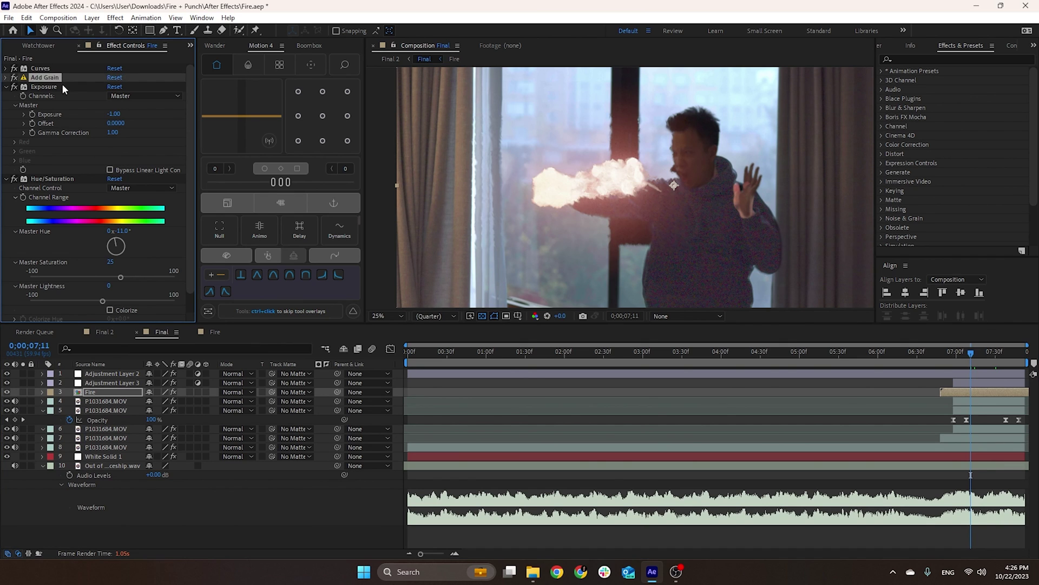
{"action": "left_click", "coordinate": [6, 87]}
{"action": "left_click", "coordinate": [6, 96]}
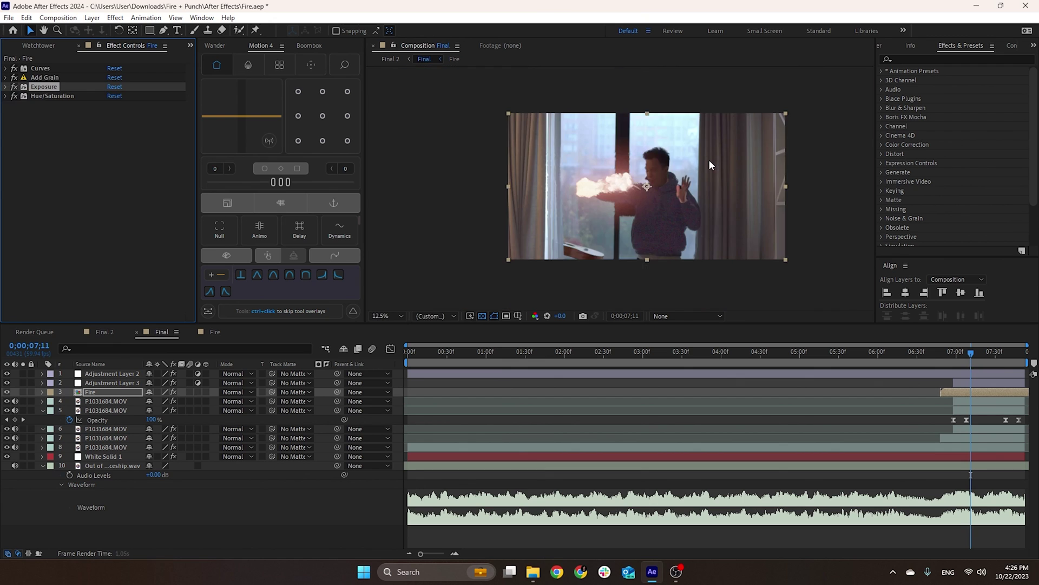
{"action": "left_click", "coordinate": [125, 382]}
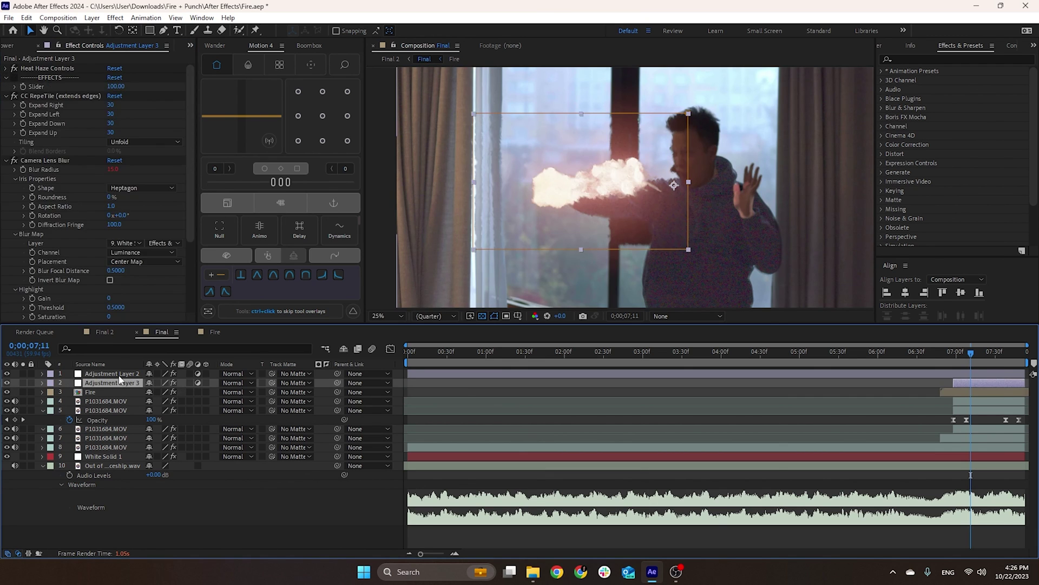
{"action": "left_click", "coordinate": [120, 374]}
{"action": "left_click", "coordinate": [6, 68]}
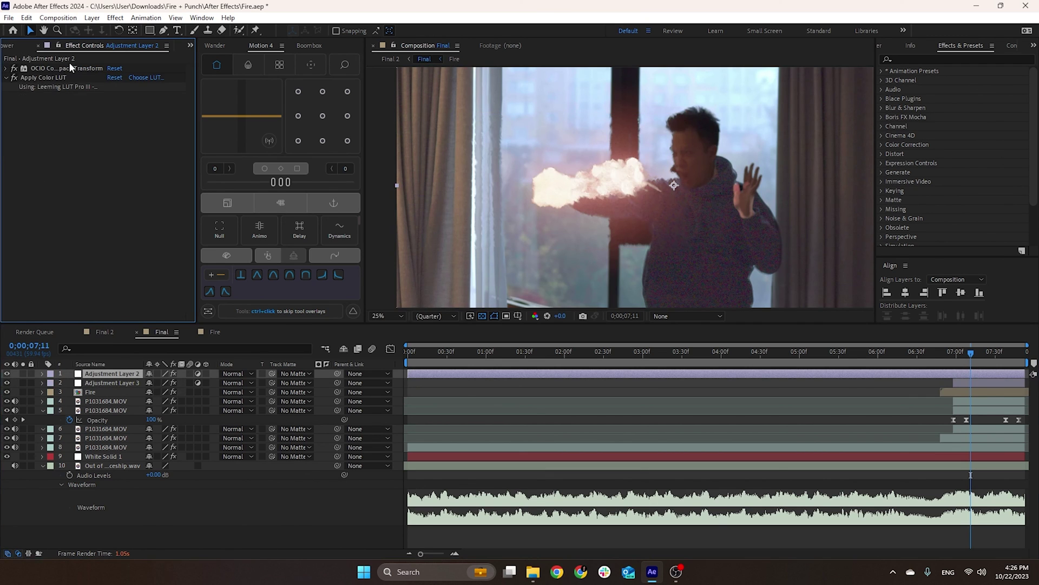
{"action": "left_click", "coordinate": [52, 78]}
{"action": "key", "text": "ctrl+Right"}
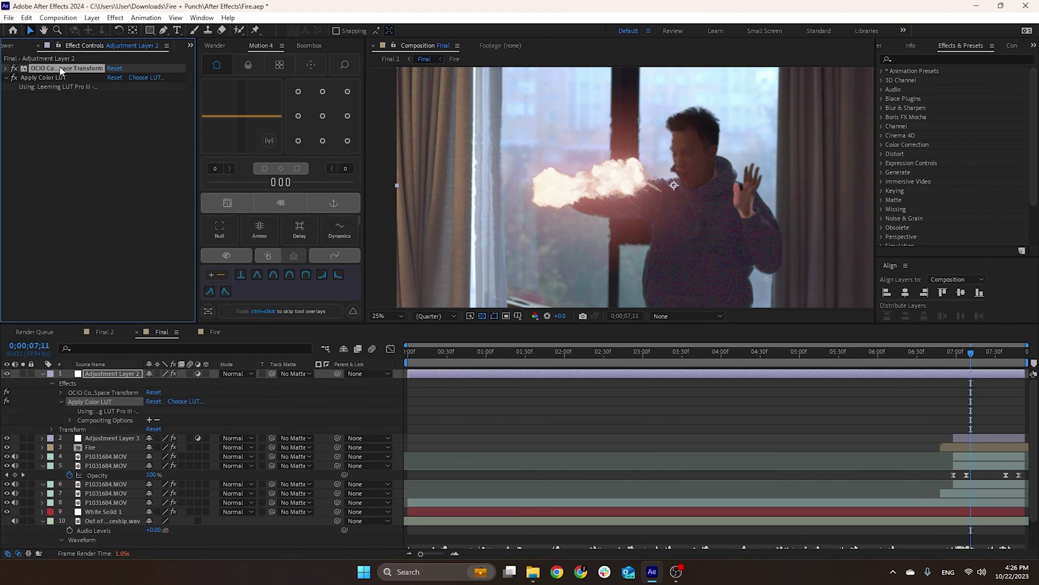
{"action": "left_click", "coordinate": [6, 79]}
{"action": "left_click", "coordinate": [48, 78]}
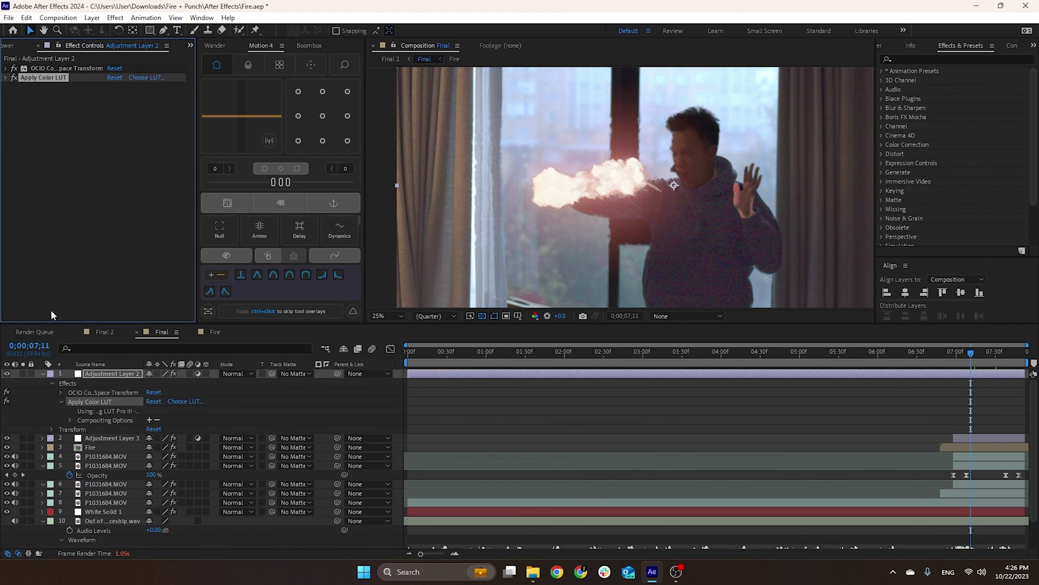
{"action": "left_click", "coordinate": [136, 332]}
Close the Fire composition and scrub Final 2 to the moment just before the punch
{"action": "left_click", "coordinate": [137, 332]}
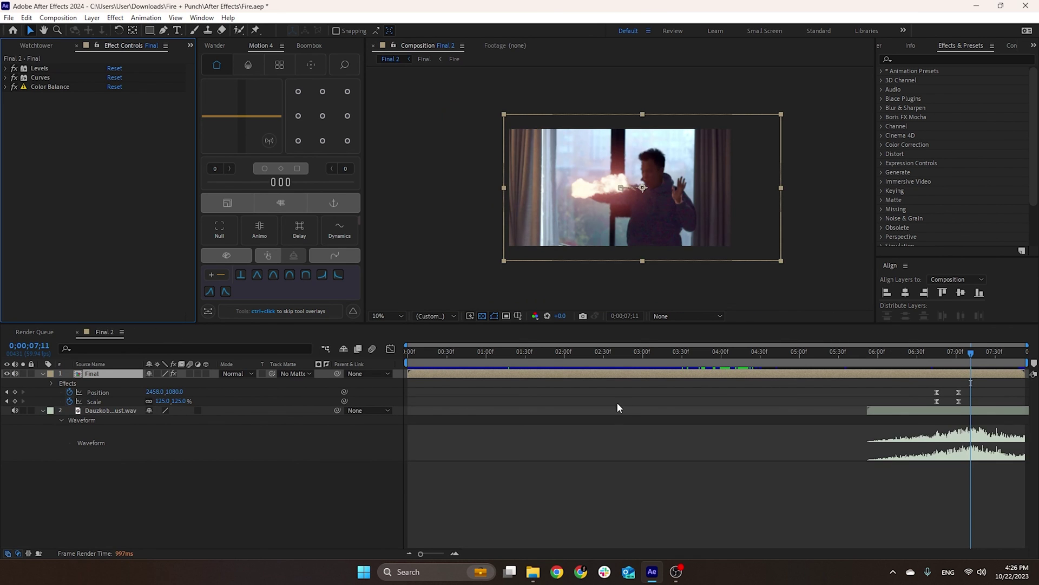
{"action": "left_click_drag", "start_coordinate": [684, 352], "coordinate": [956, 368]}
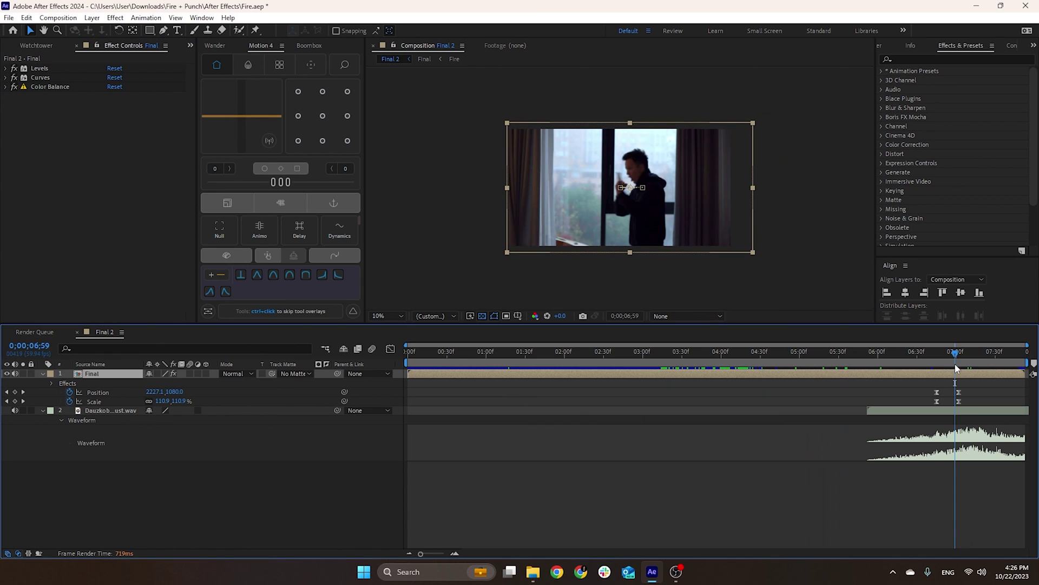